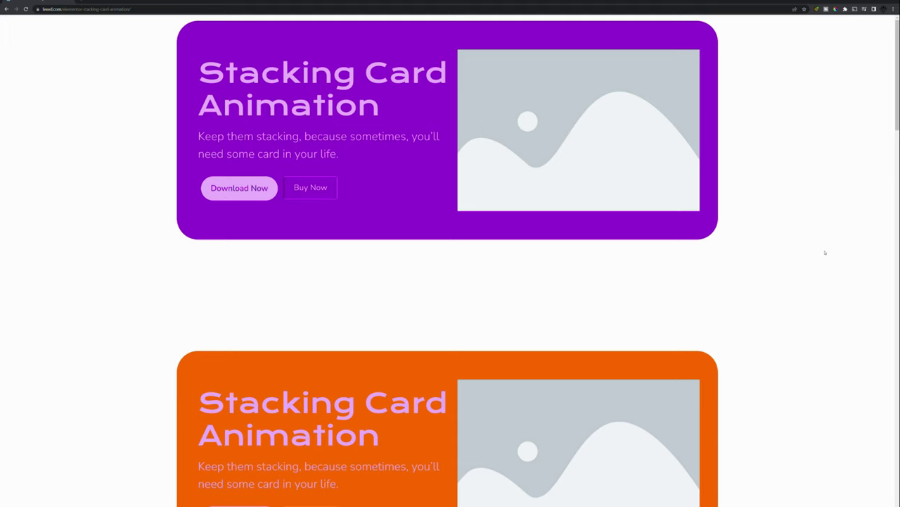
# Examine how the coloured cards stack on the finished stacking card animation demo page.
pyautogui.scroll(-10, 599, 159)
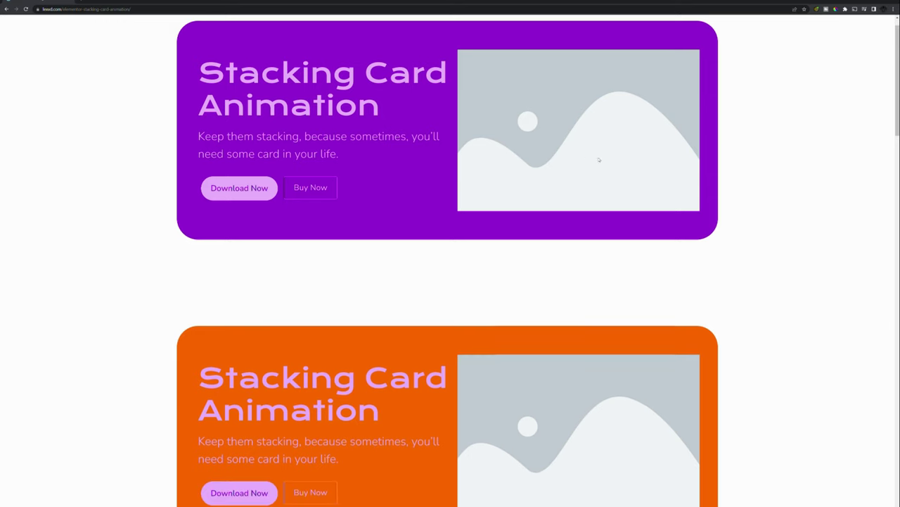
pyautogui.scroll(-10, 579, 171)
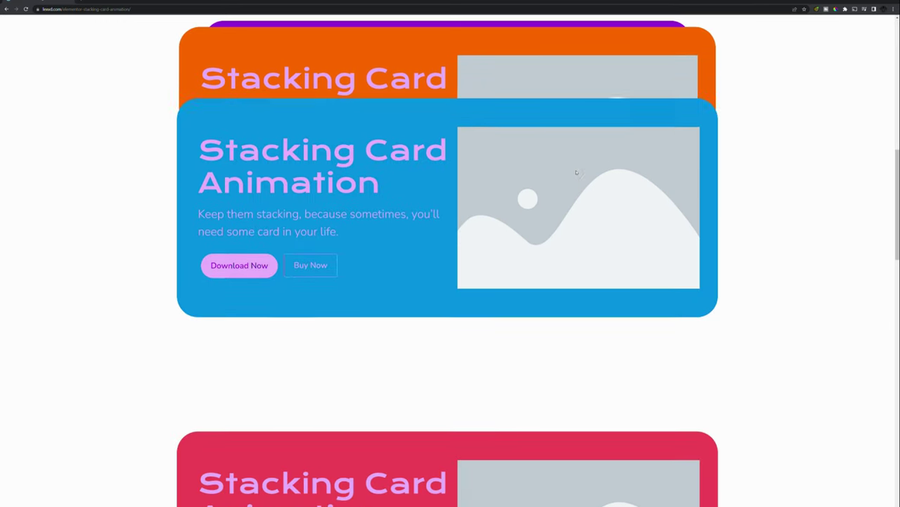
pyautogui.scroll(-5, 576, 173)
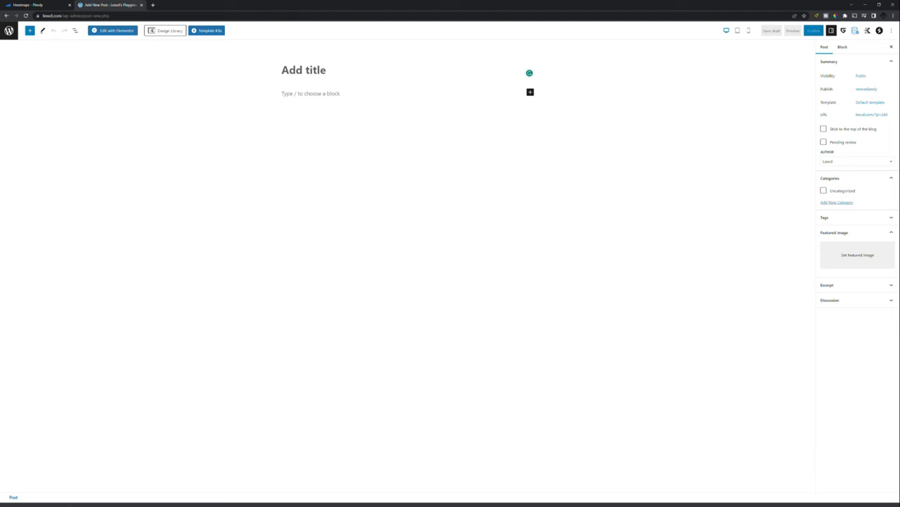
# Open the new post in Elementor and add a container with a second container nested inside it.
pyautogui.click(113, 30)
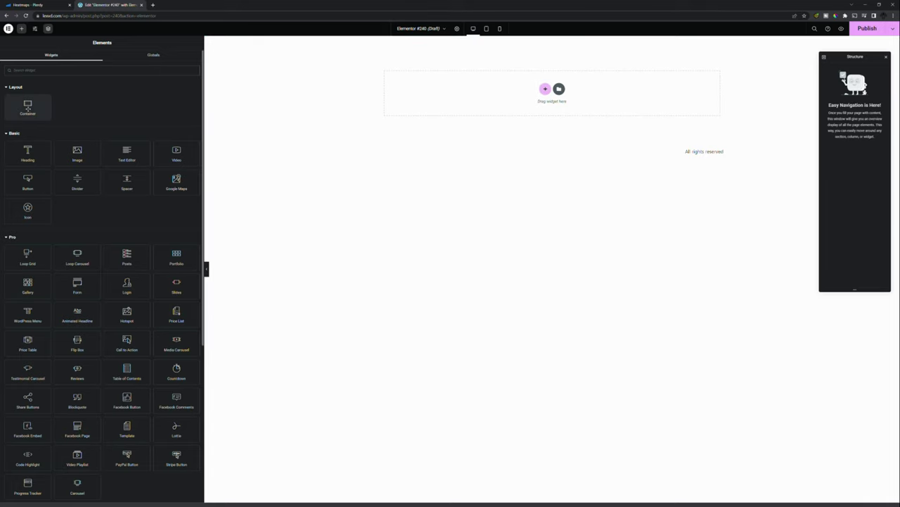
pyautogui.moveTo(28, 107); pyautogui.dragTo(499, 94)
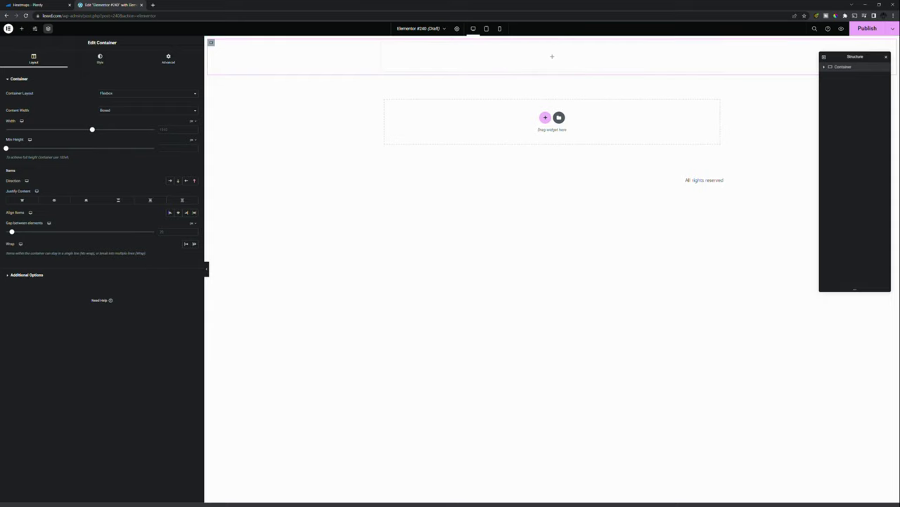
pyautogui.click(21, 28)
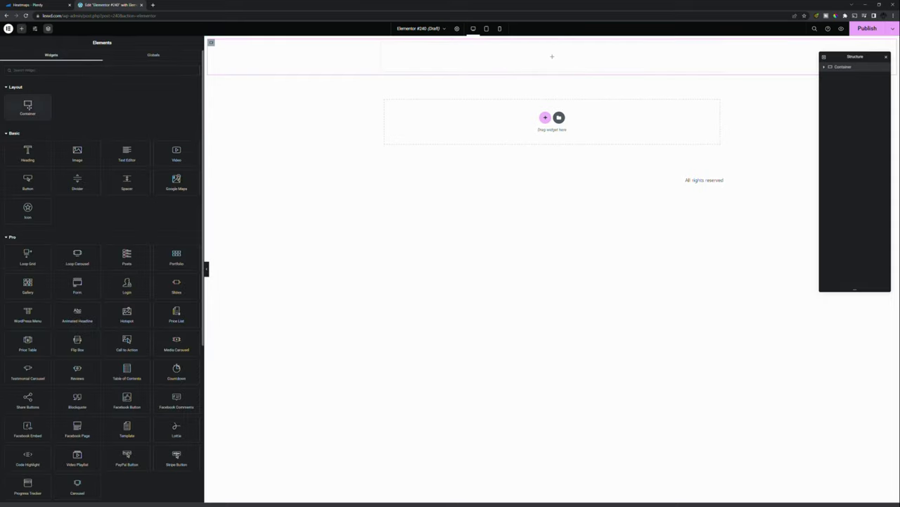
pyautogui.moveTo(27, 107); pyautogui.dragTo(477, 58)
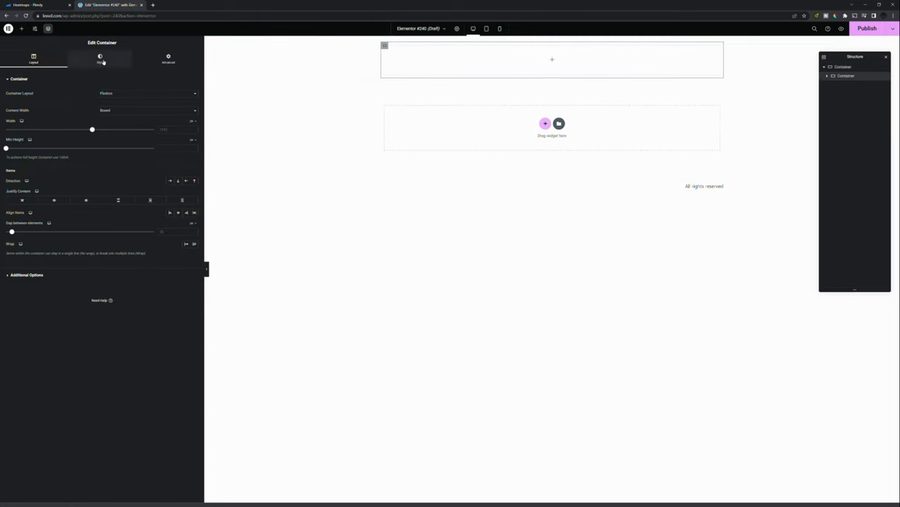
# Set the inner container's background to the purple global color.
pyautogui.click(100, 58)
pyautogui.click(169, 107)
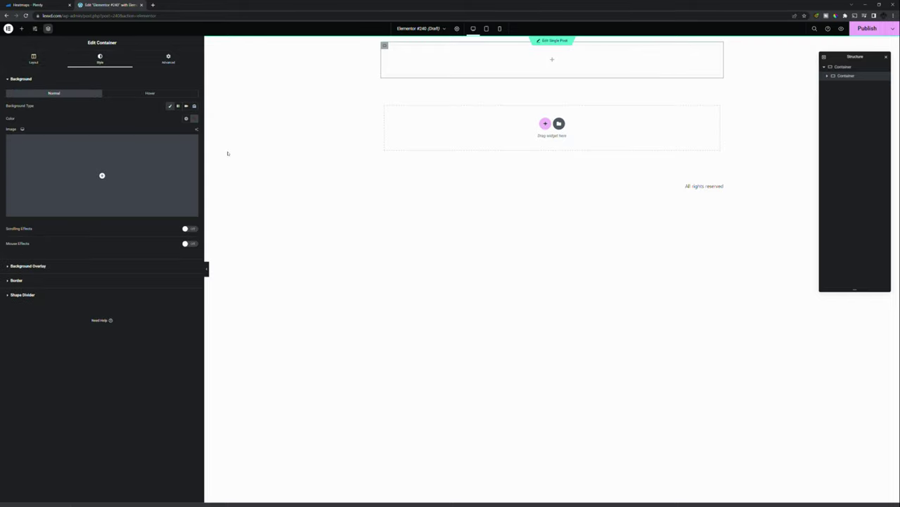
pyautogui.click(186, 119)
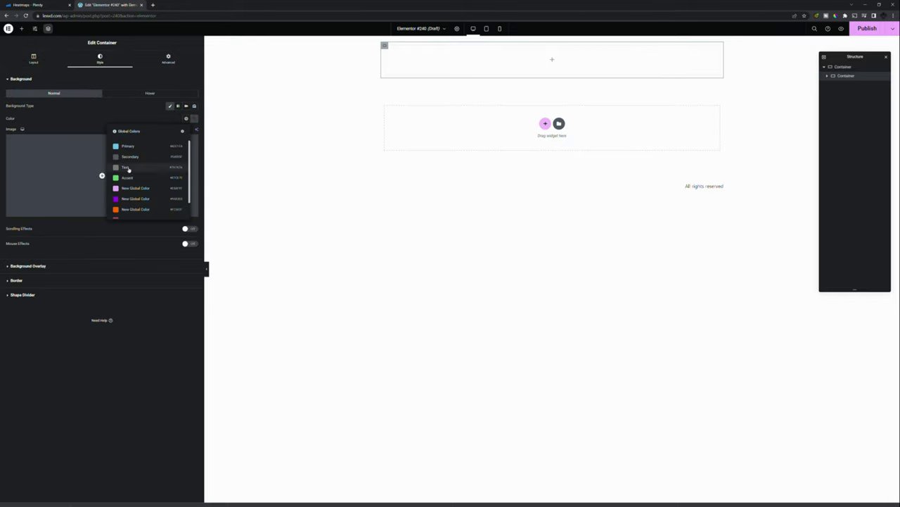
pyautogui.click(158, 199)
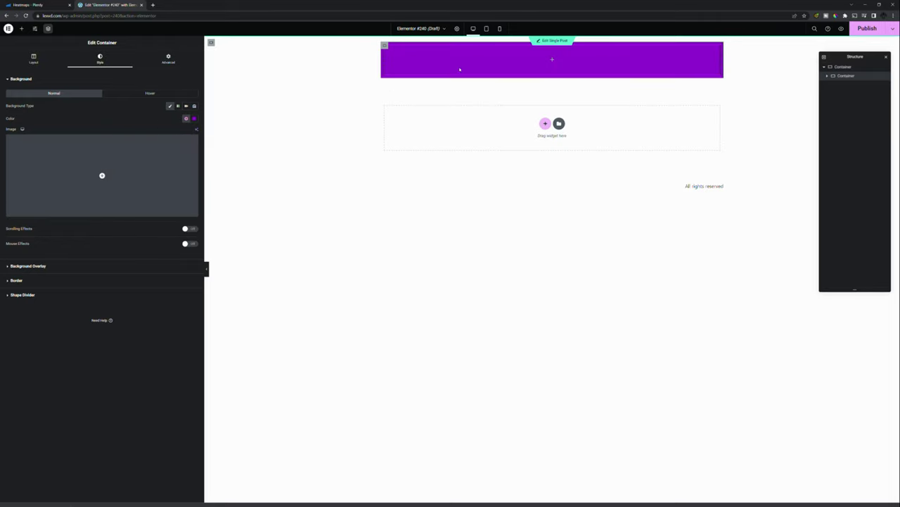
# Give the purple container a border radius of 70 px and padding of 60 px on all sides.
pyautogui.click(35, 280)
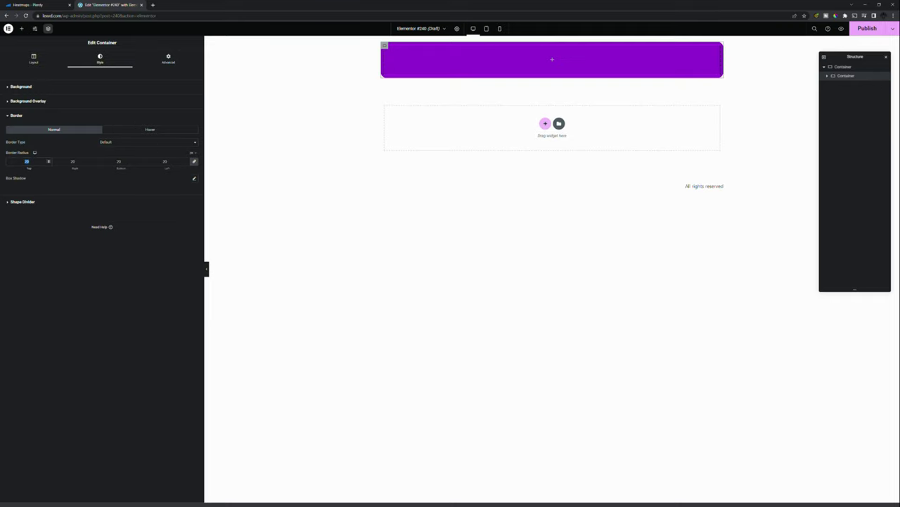
pyautogui.write('5')
pyautogui.write('70')
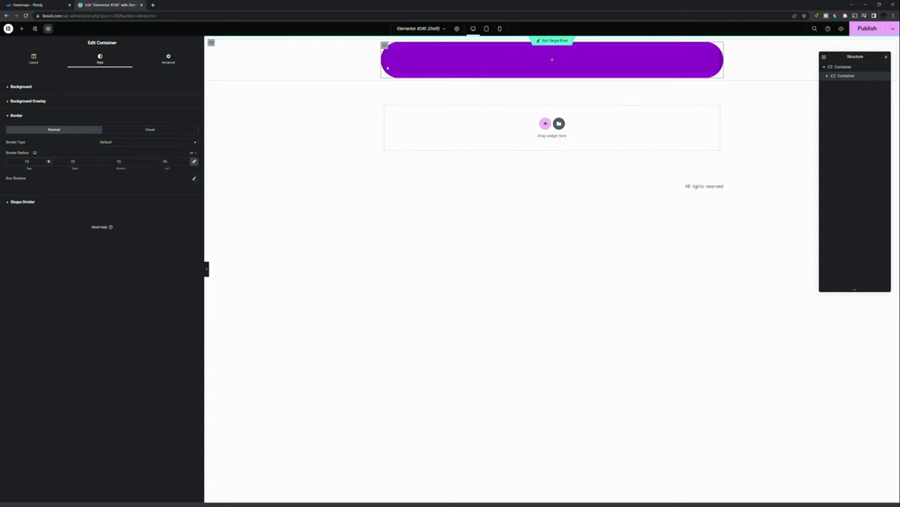
pyautogui.click(168, 59)
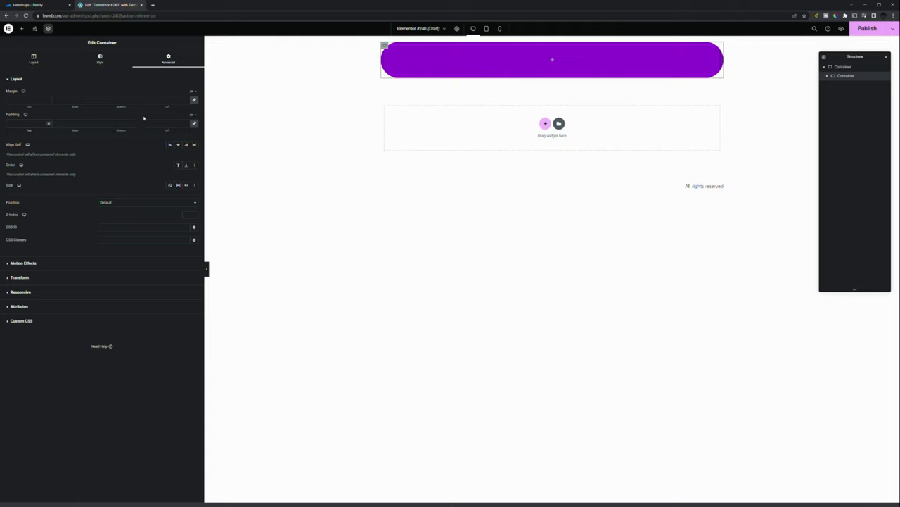
pyautogui.write('20')
pyautogui.write('60')
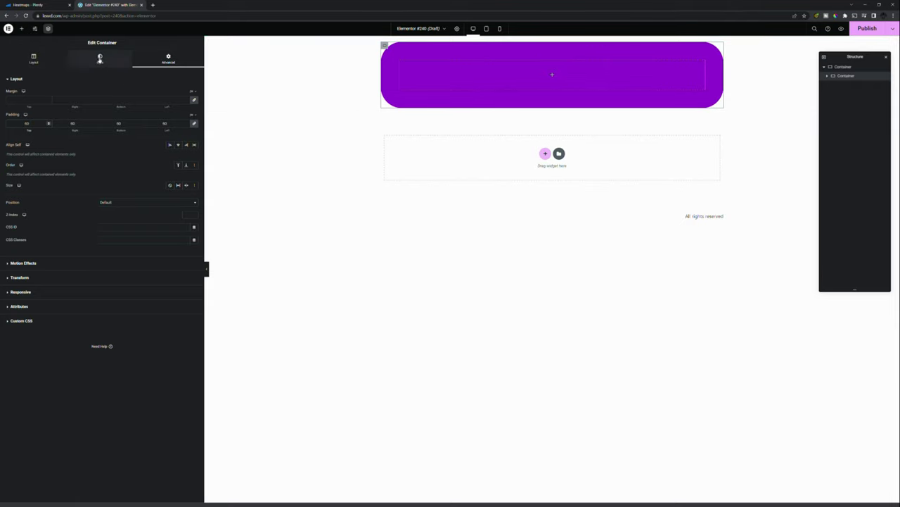
# Nest another container inside the purple one and add a Heading and a Text Editor widget to it.
pyautogui.click(21, 30)
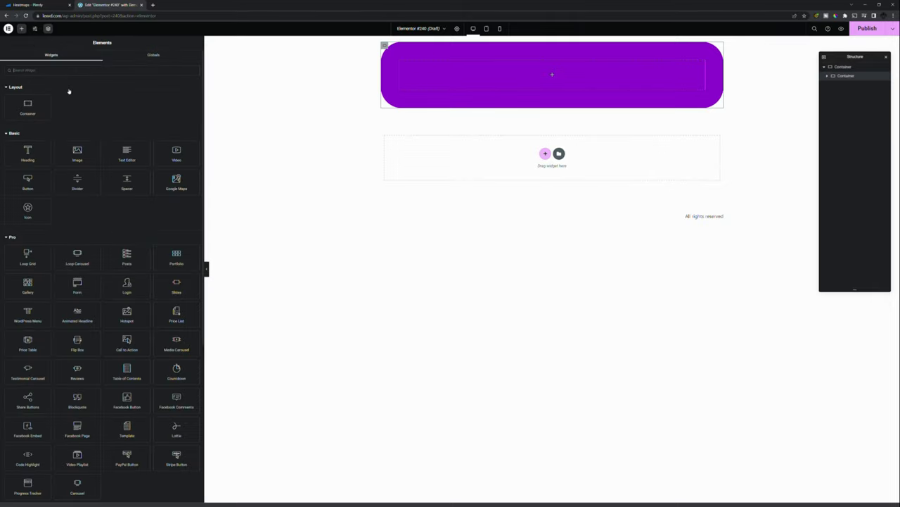
pyautogui.moveTo(454, 86); pyautogui.dragTo(441, 77)
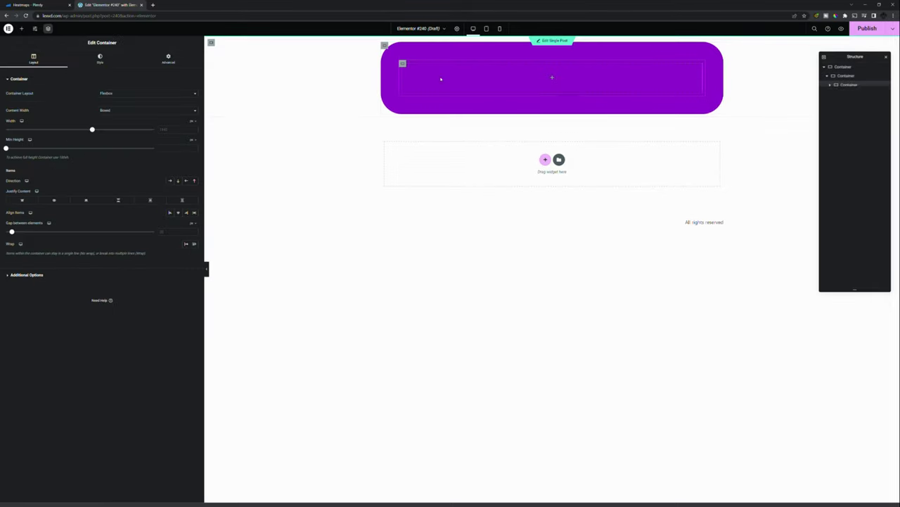
pyautogui.click(22, 28)
pyautogui.moveTo(33, 155); pyautogui.dragTo(444, 79)
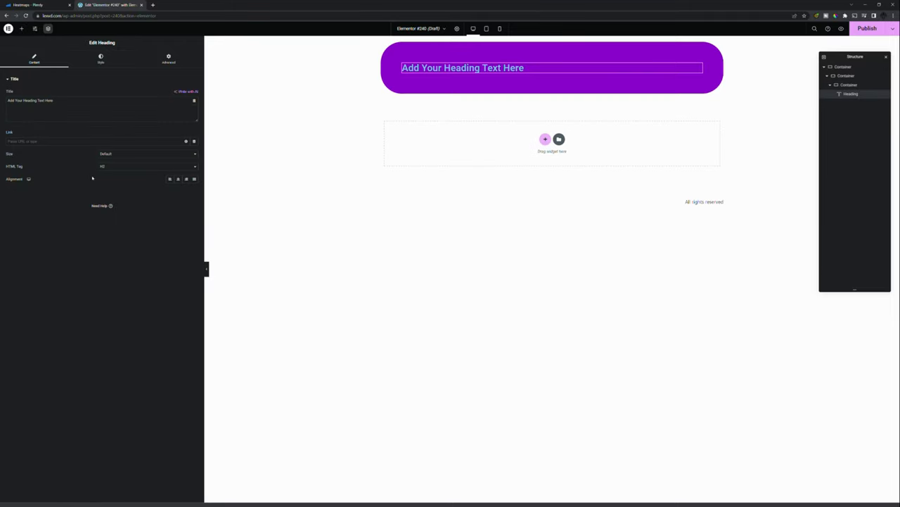
pyautogui.click(22, 28)
pyautogui.moveTo(123, 151); pyautogui.dragTo(431, 80)
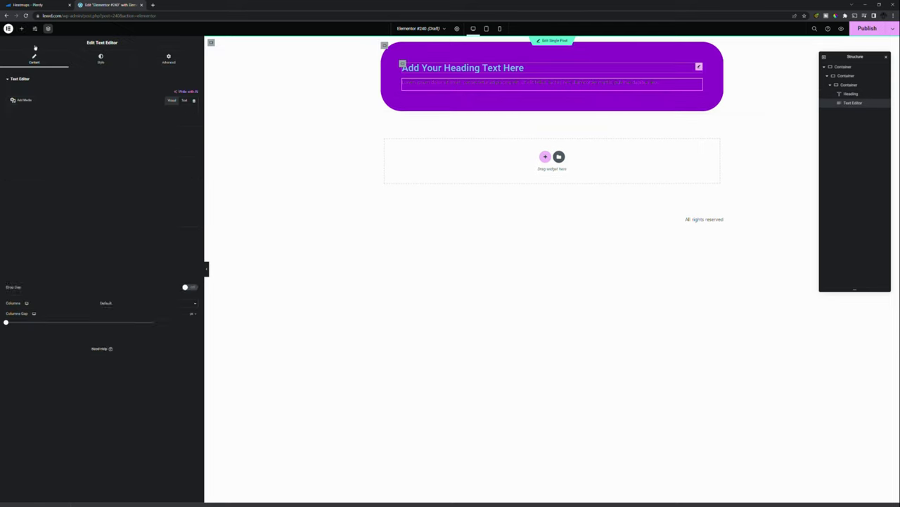
# Add a container below the text inside the card and place two Button widgets in it.
pyautogui.click(22, 30)
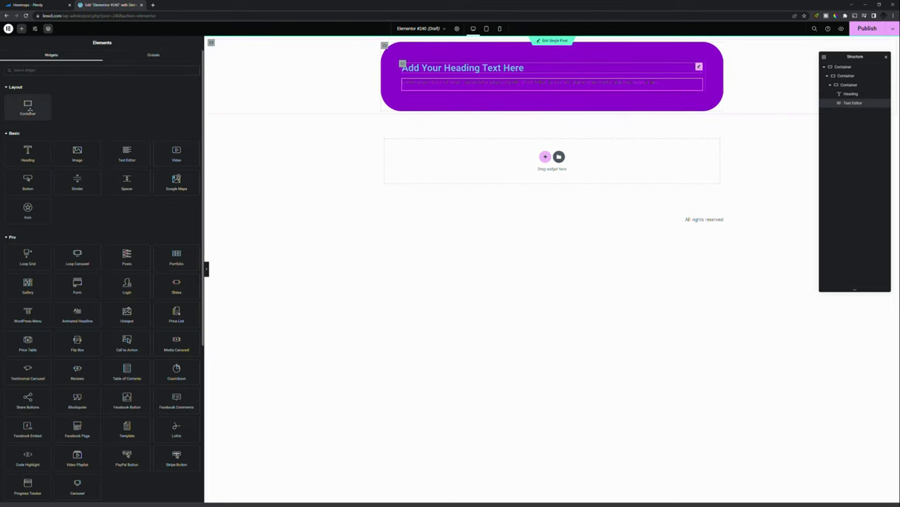
pyautogui.moveTo(28, 106); pyautogui.dragTo(458, 91)
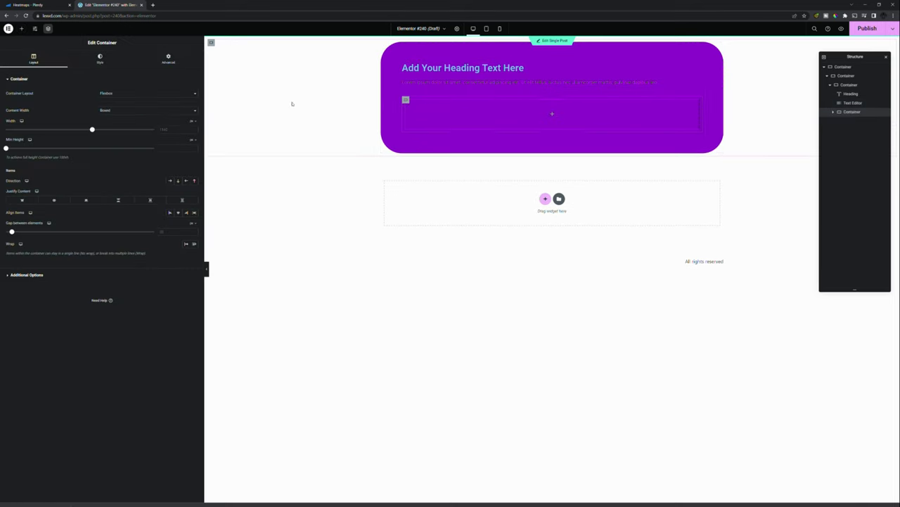
pyautogui.click(22, 28)
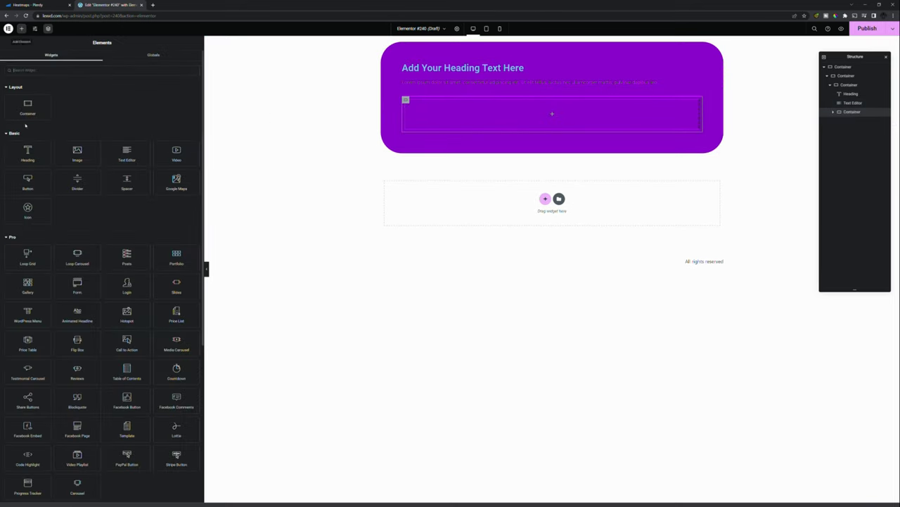
pyautogui.moveTo(28, 181); pyautogui.dragTo(426, 126)
pyautogui.click(21, 29)
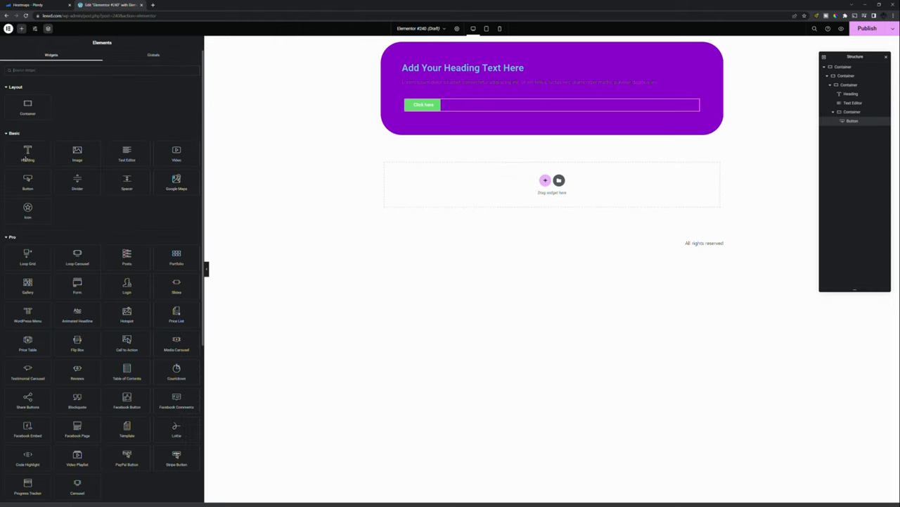
pyautogui.moveTo(31, 191); pyautogui.dragTo(505, 113)
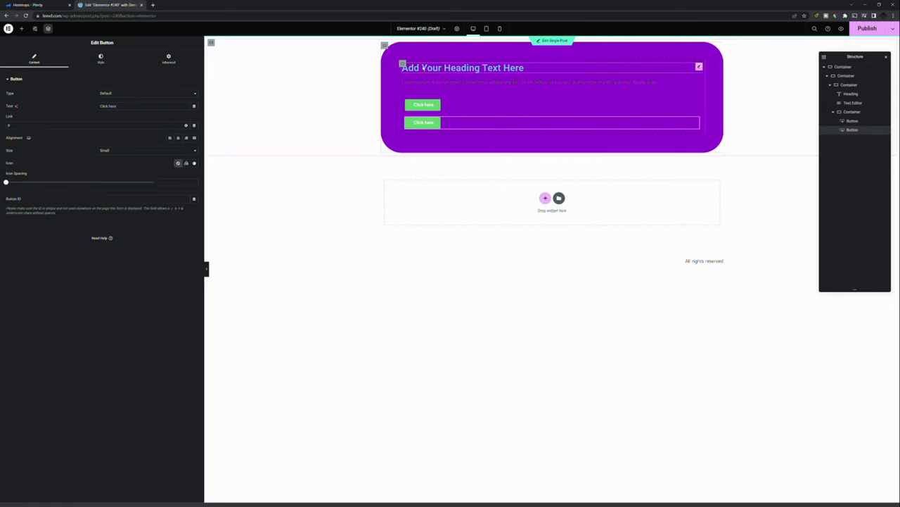
# Set the heading's text color to the light pink global color.
pyautogui.click(429, 68)
pyautogui.click(100, 59)
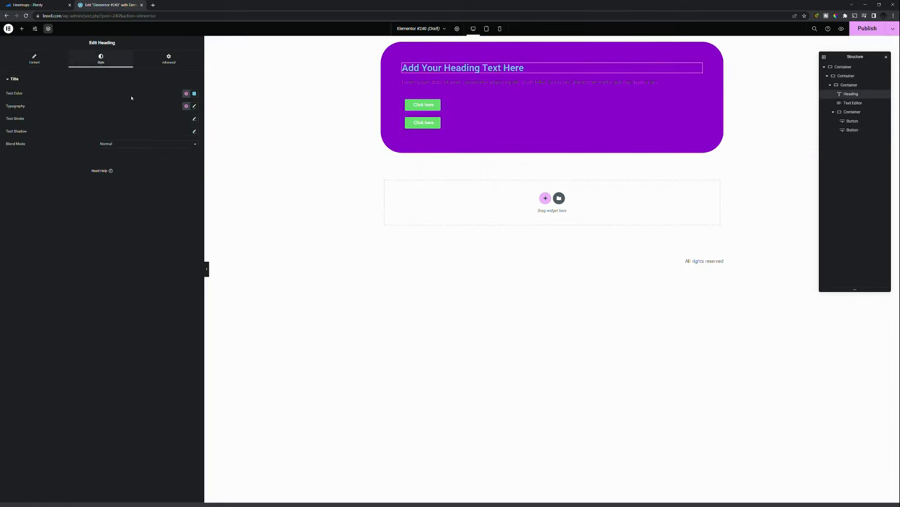
pyautogui.click(194, 94)
pyautogui.click(187, 94)
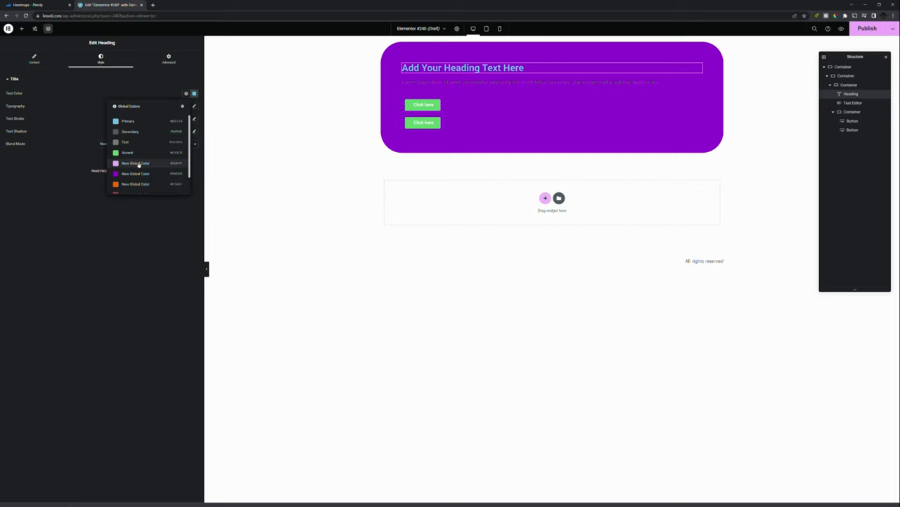
pyautogui.click(136, 162)
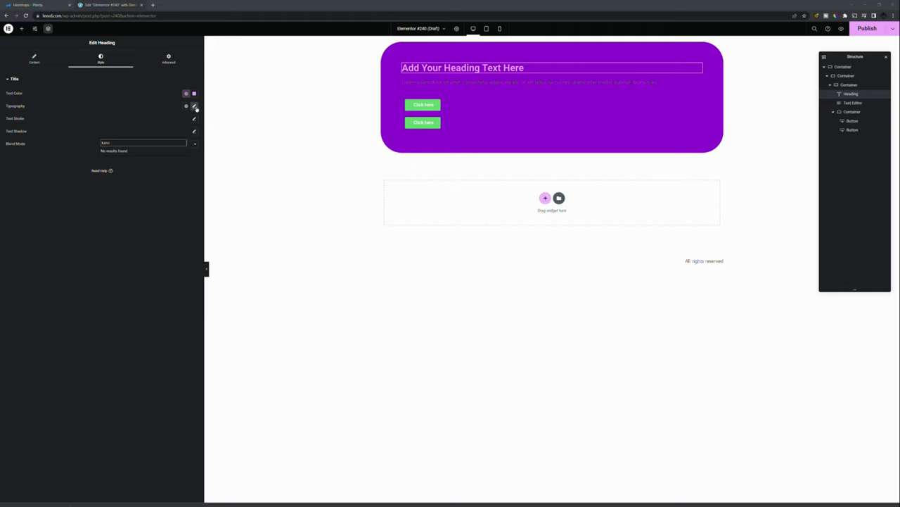
# Set the heading's typography to Krona One, size 3 rem, weight 500 (Medium).
pyautogui.click(195, 106)
pyautogui.click(124, 135)
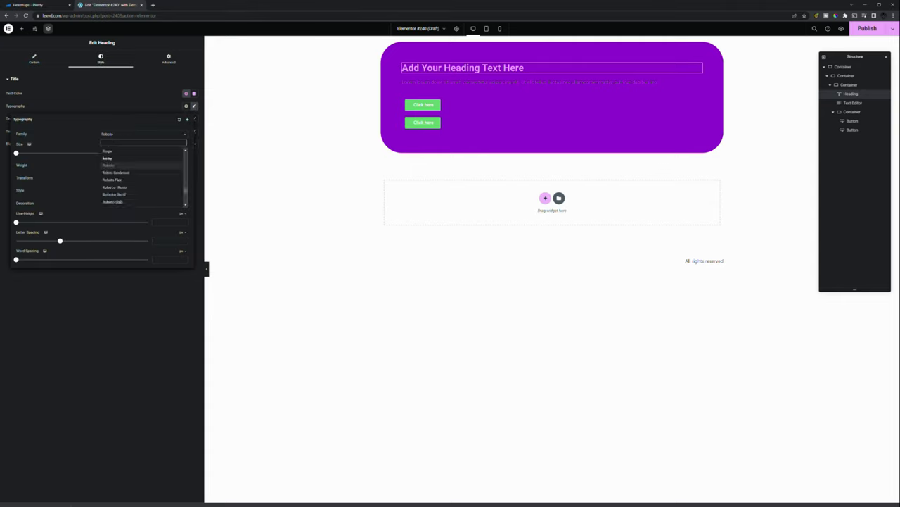
pyautogui.write('kron')
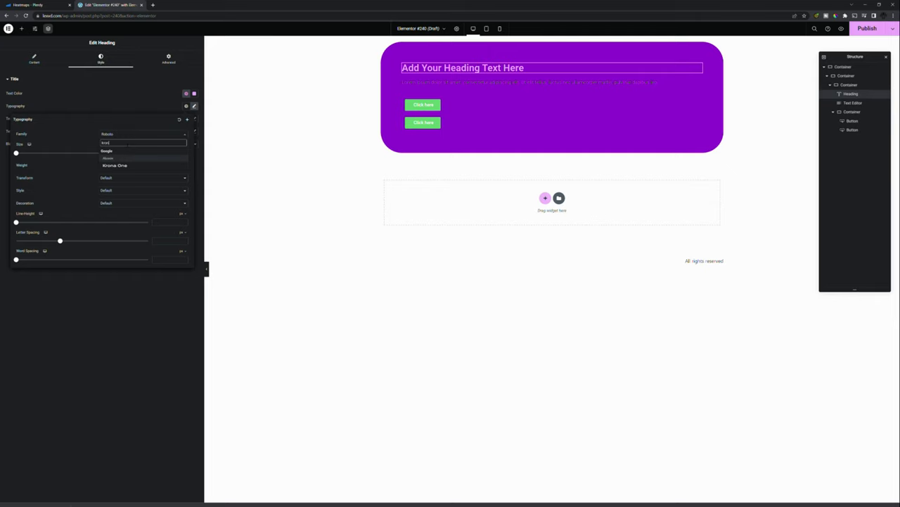
pyautogui.press('Return')
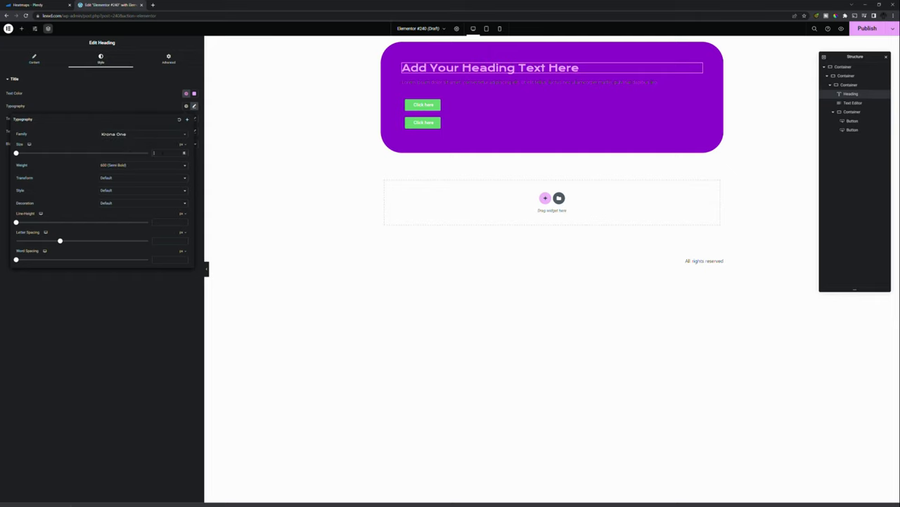
pyautogui.moveTo(185, 148)
pyautogui.click(183, 171)
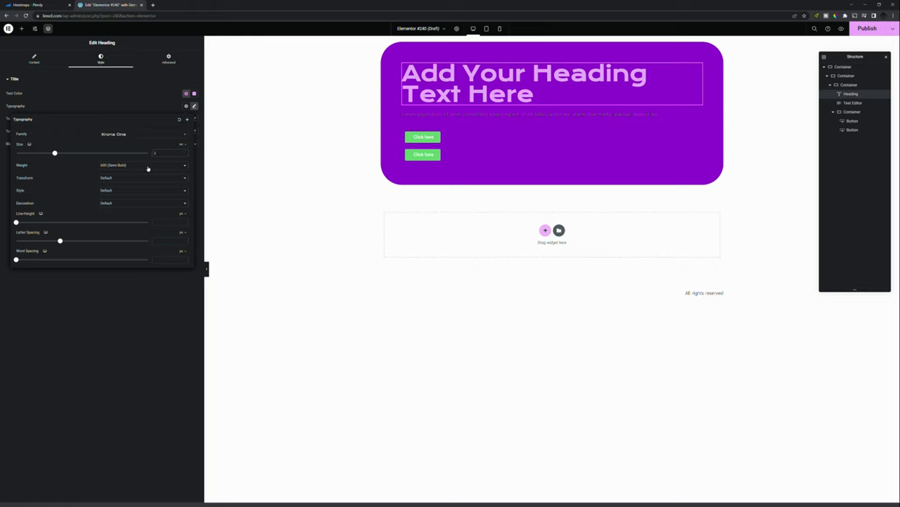
pyautogui.click(150, 192)
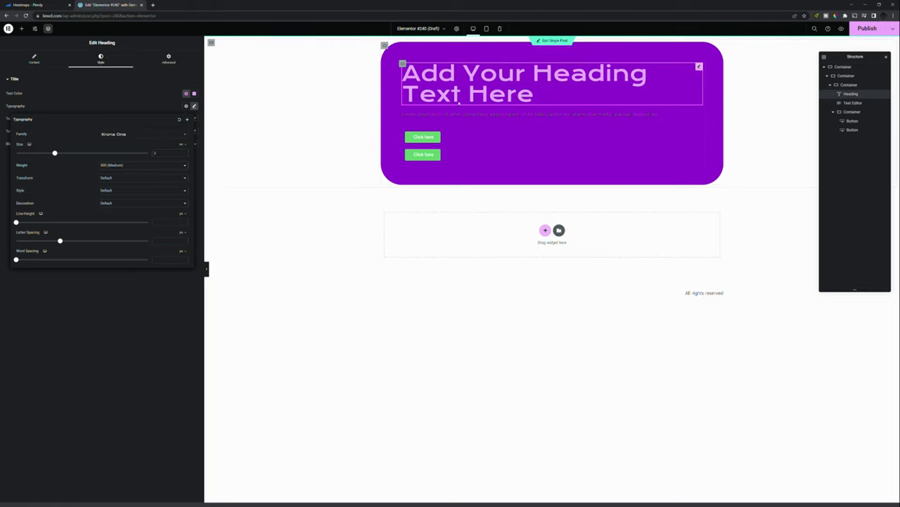
# Replace the heading's placeholder text with "Stacking Card Animation".
pyautogui.tripleClick(402, 67)
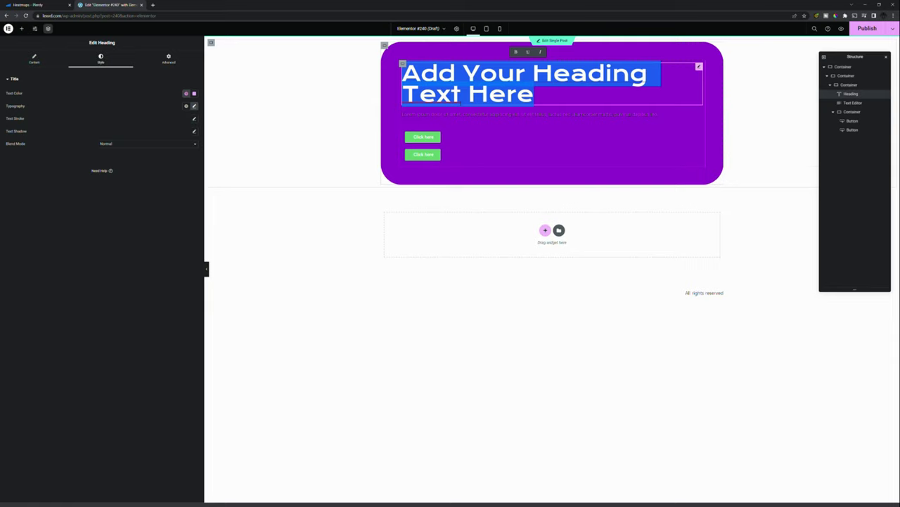
pyautogui.write('Stak')
pyautogui.press('BackSpace')
pyautogui.write('cking')
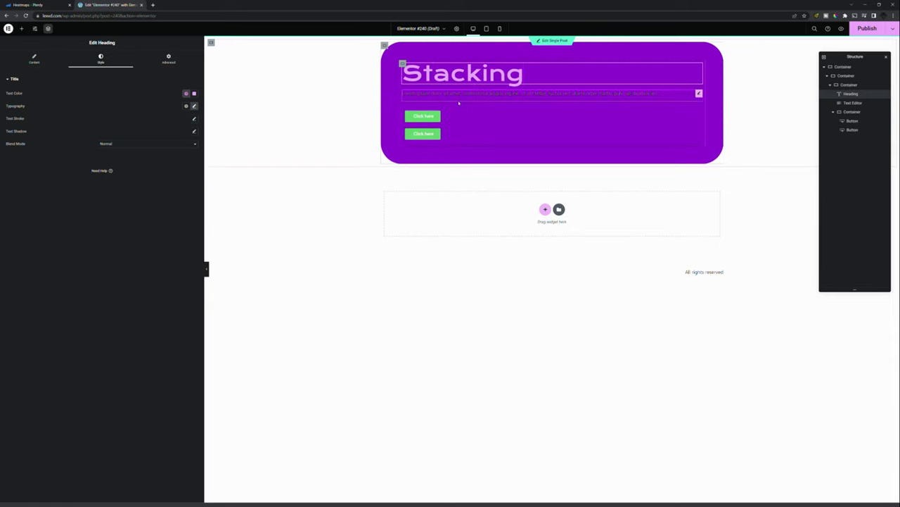
pyautogui.write(' Card A')
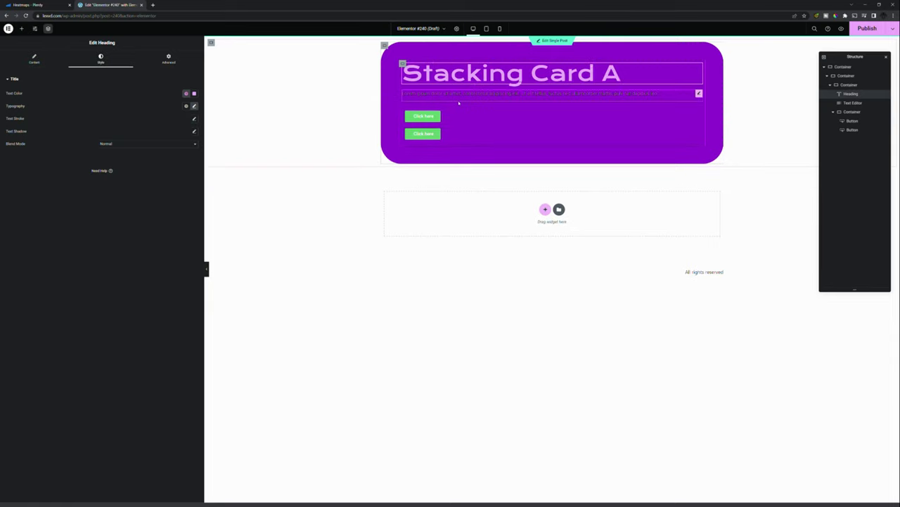
pyautogui.write('nimation')
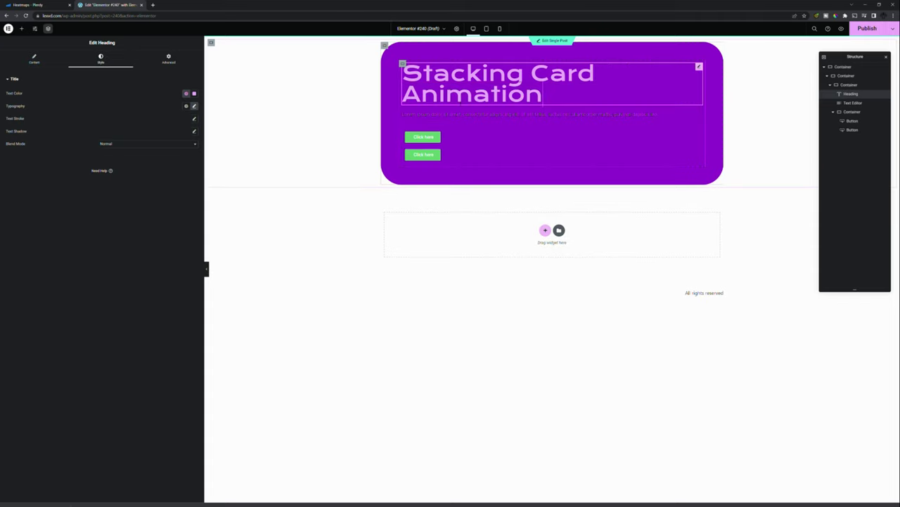
# Set the card paragraph's text color to the light pink global color.
pyautogui.click(432, 115)
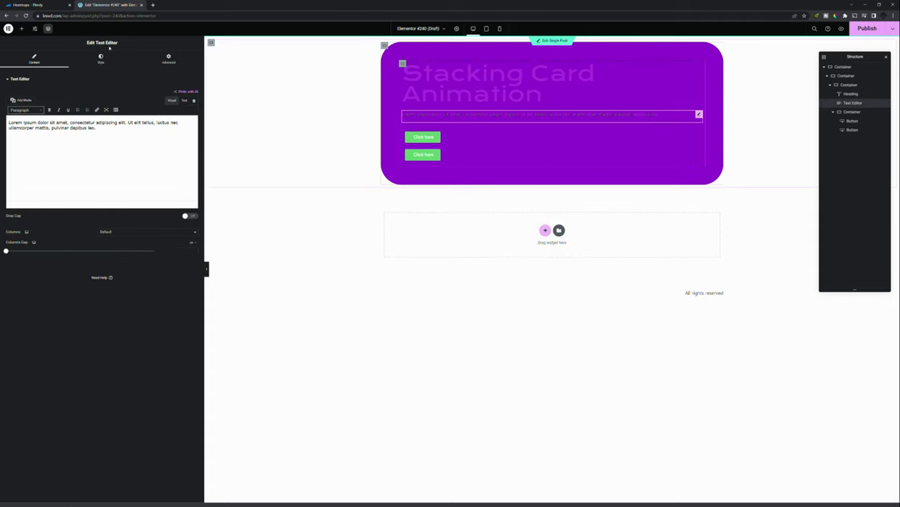
pyautogui.click(112, 56)
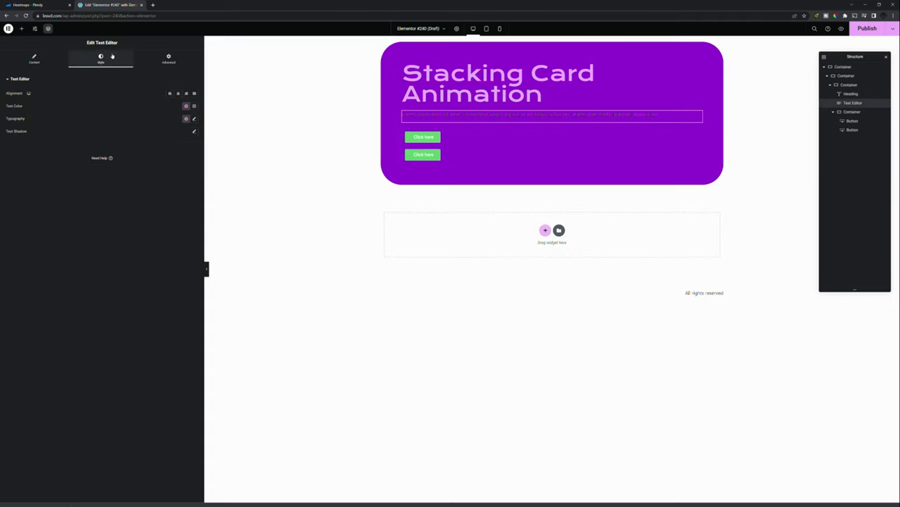
pyautogui.click(188, 107)
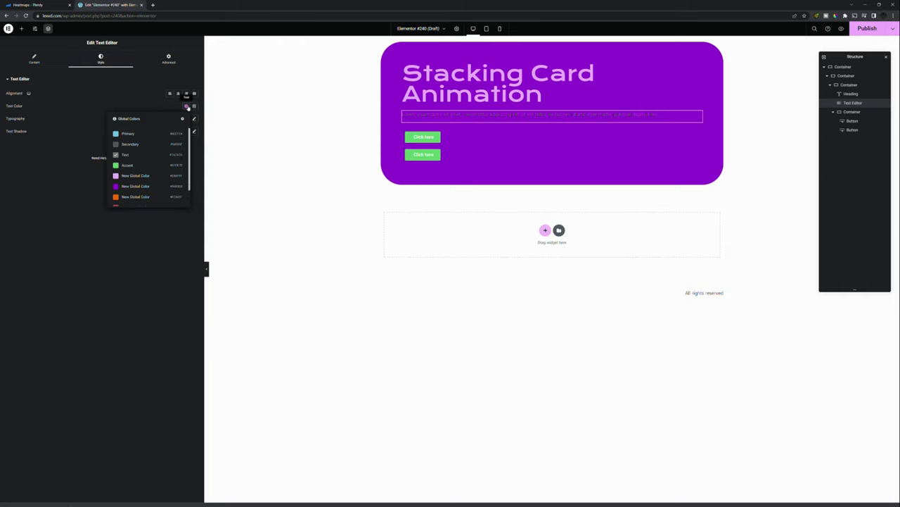
pyautogui.click(155, 177)
# Set the paragraph's typography to Nunito Sans with a size of 1.3 rem.
pyautogui.click(194, 119)
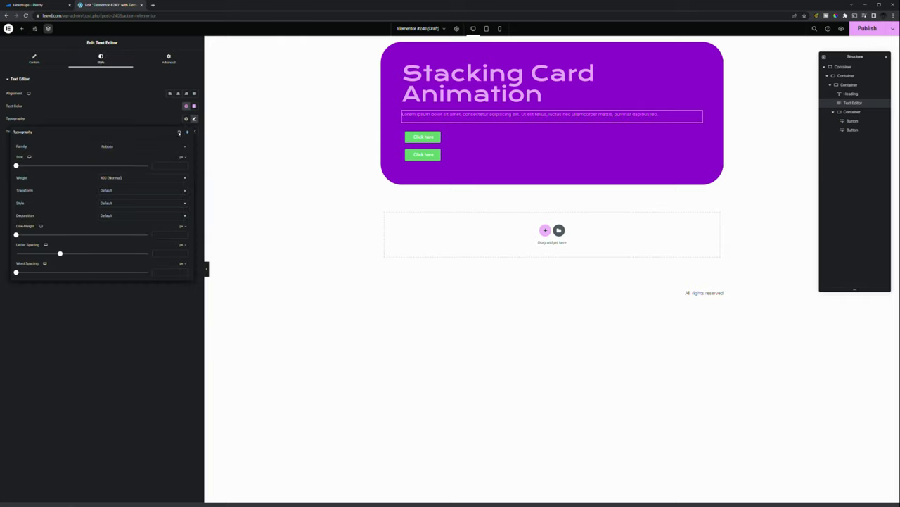
pyautogui.click(167, 148)
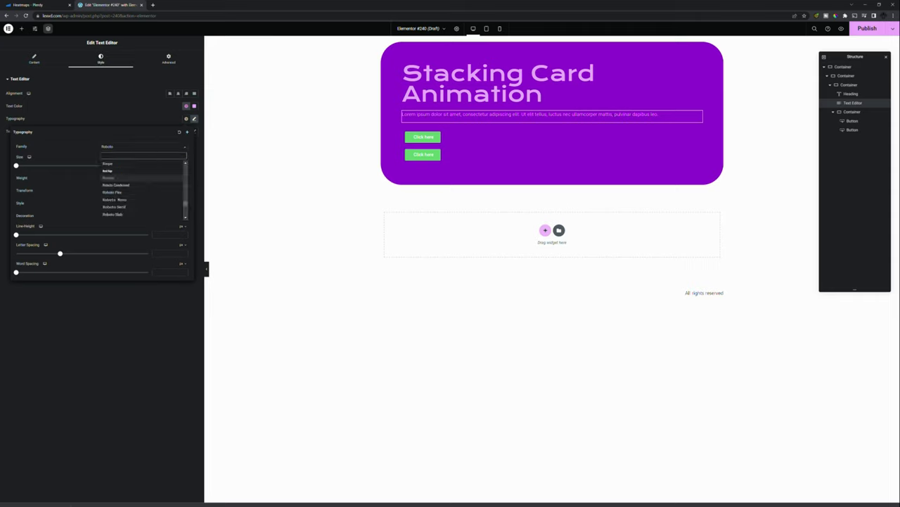
pyautogui.write('nun')
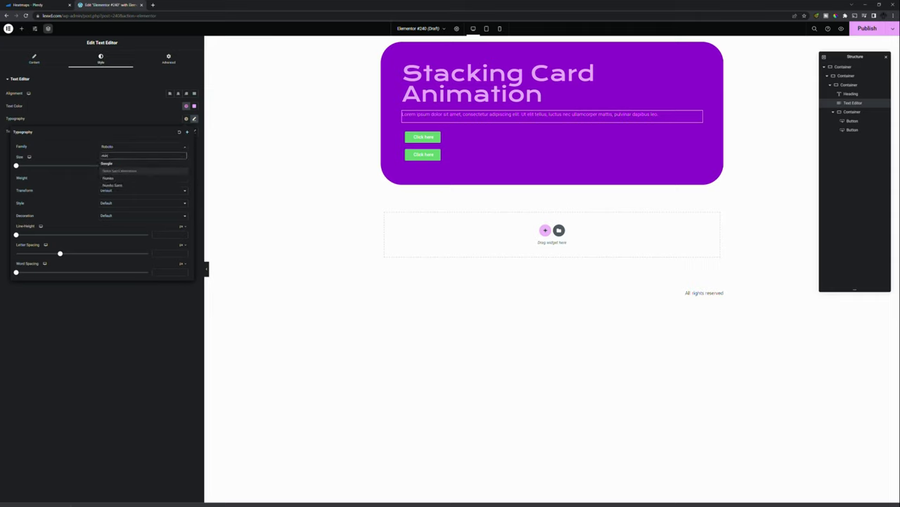
pyautogui.press('Down')
pyautogui.press('Down')
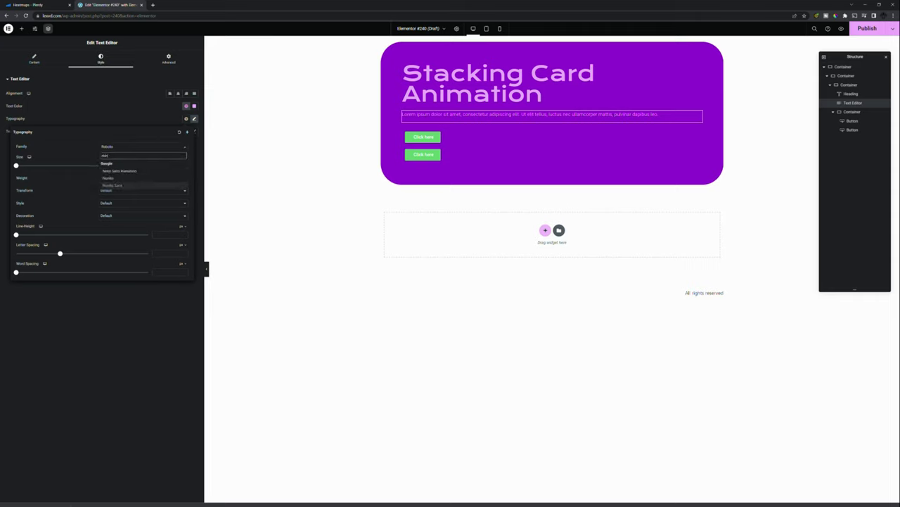
pyautogui.press('Return')
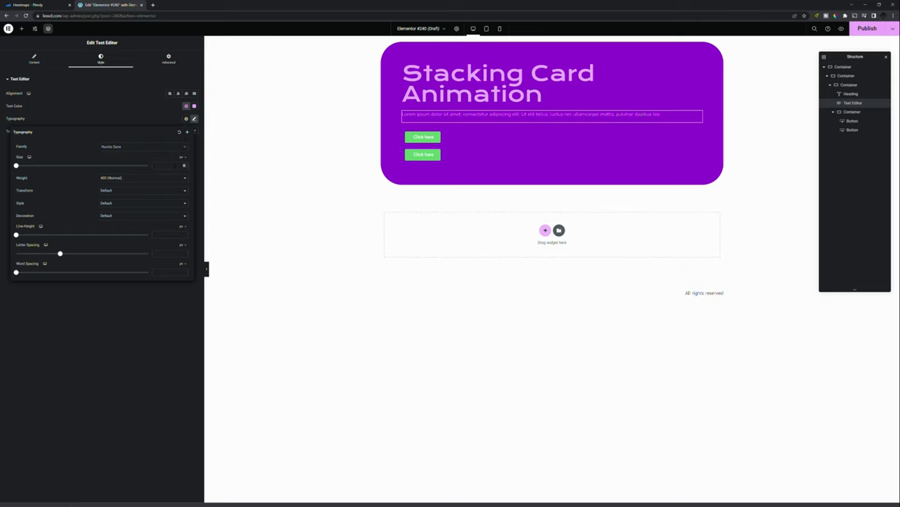
pyautogui.click(184, 157)
pyautogui.click(185, 188)
pyautogui.write('2')
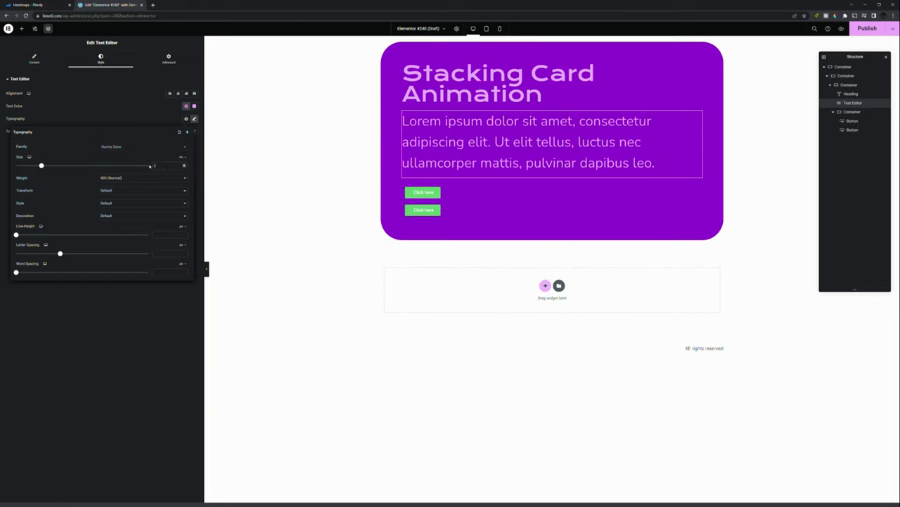
pyautogui.press('BackSpace')
pyautogui.write('1')
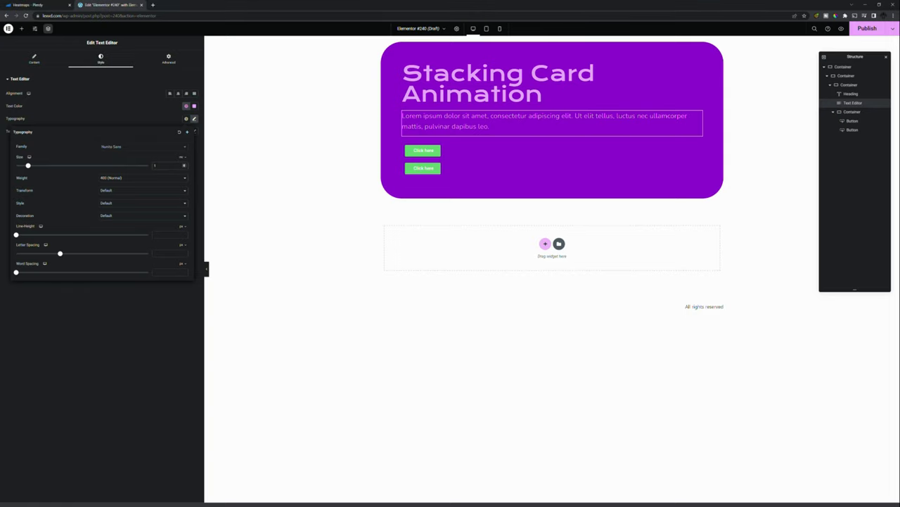
pyautogui.write('.3')
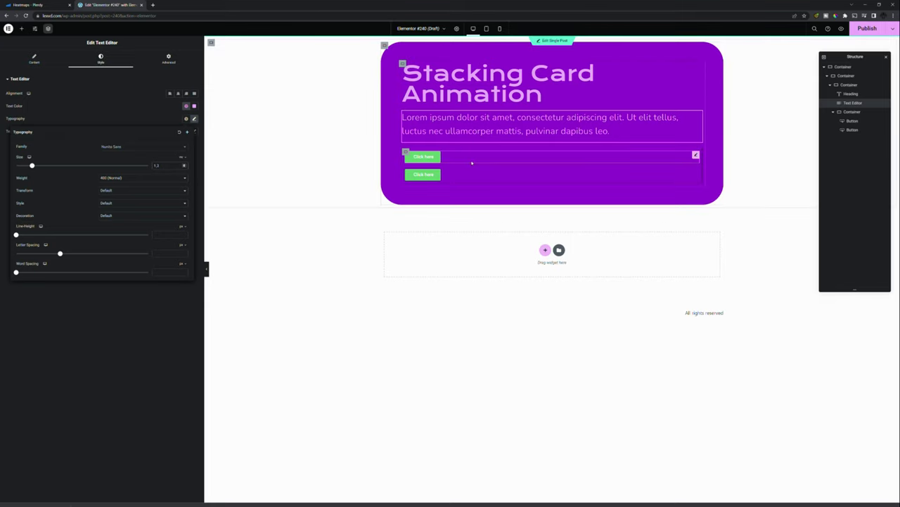
# Set the direction of the container holding the two buttons to a horizontal row.
pyautogui.click(406, 152)
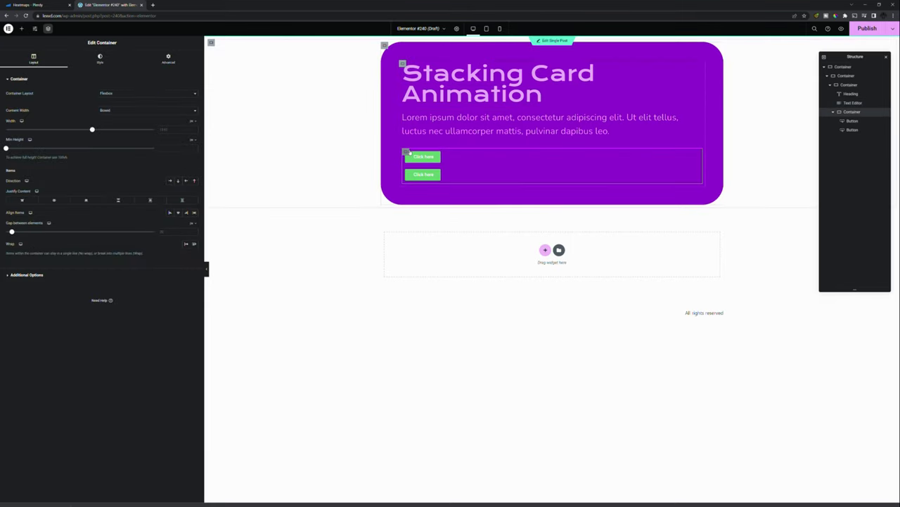
pyautogui.click(170, 181)
pyautogui.click(171, 181)
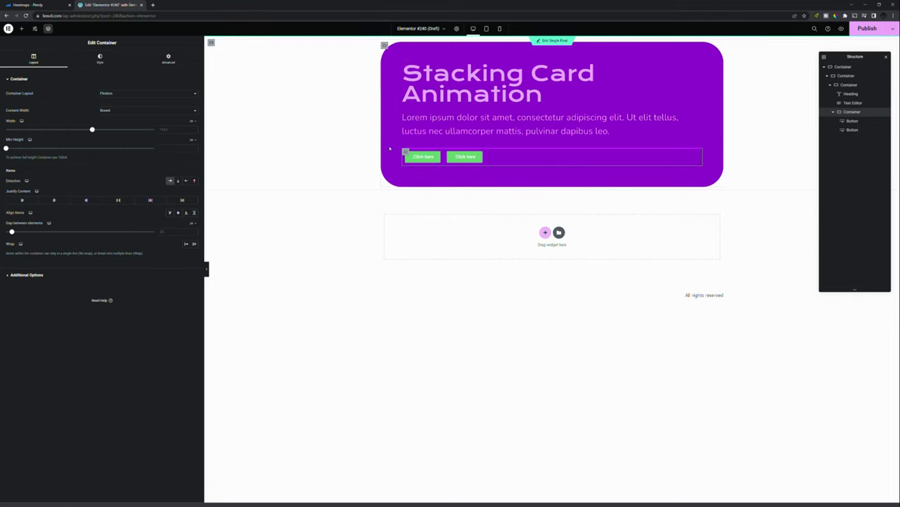
pyautogui.click(99, 59)
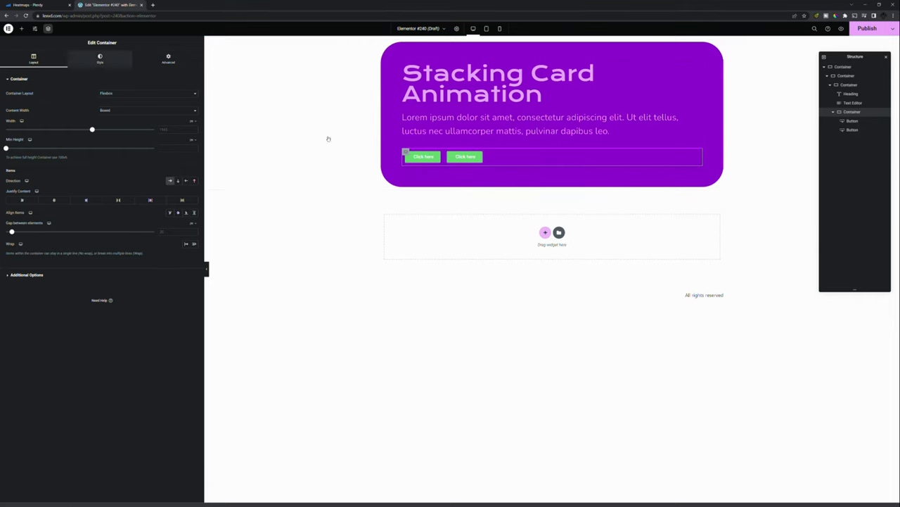
# Change the first button's text to "Download Now".
pyautogui.click(423, 157)
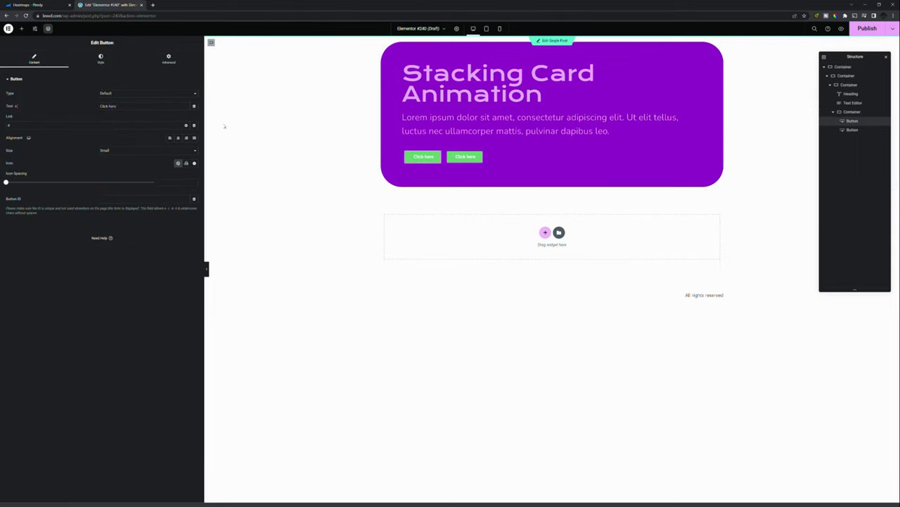
pyautogui.moveTo(116, 106); pyautogui.dragTo(53, 104)
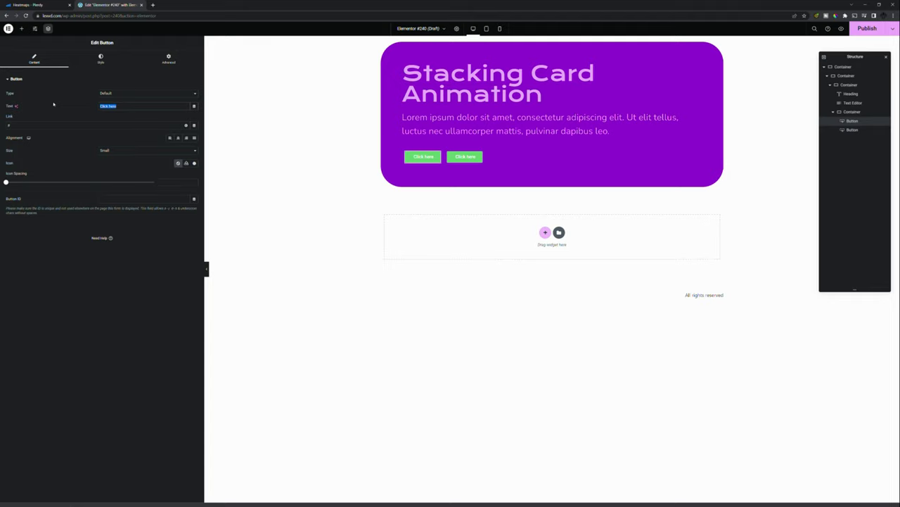
pyautogui.write('Download Now')
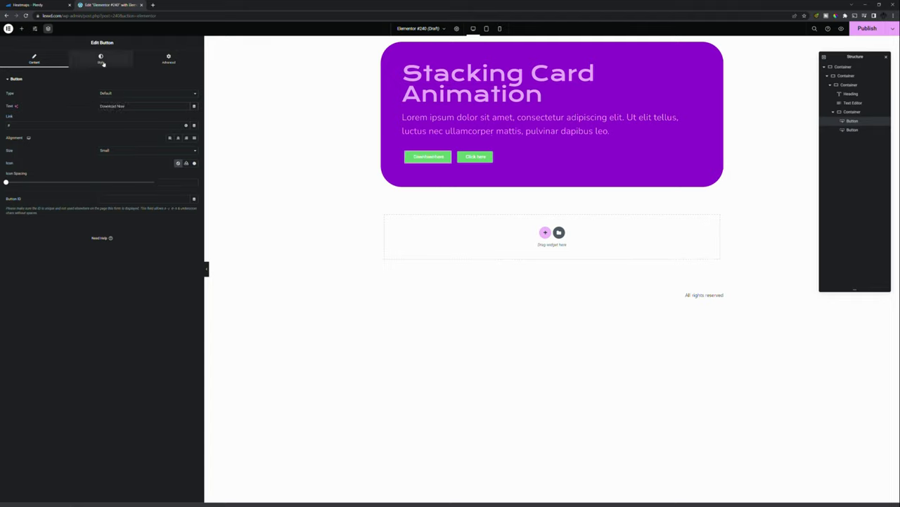
# Set the Download Now button's typography to Nunito Sans with a size of 1 rem.
pyautogui.click(101, 60)
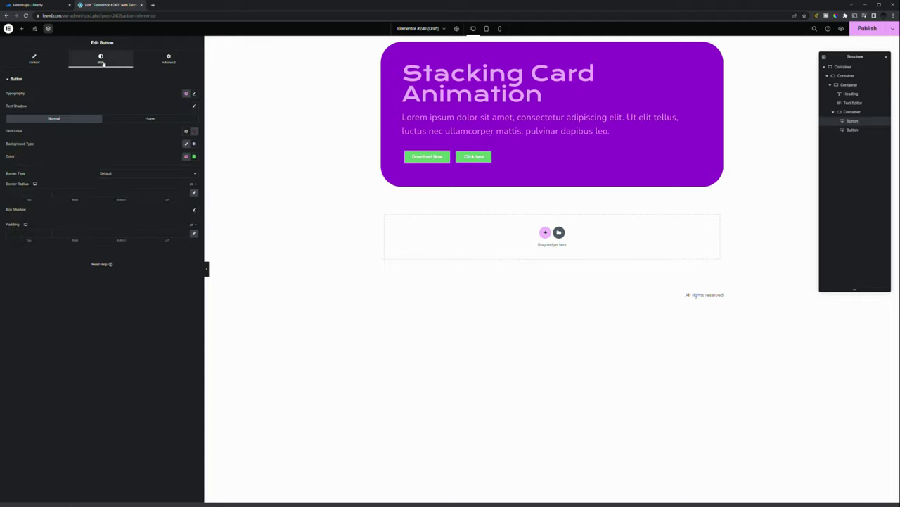
pyautogui.click(194, 94)
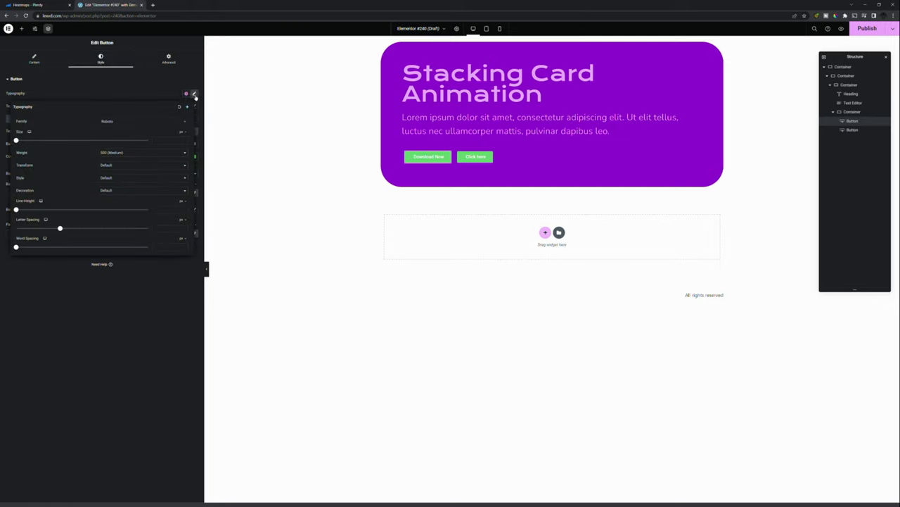
pyautogui.click(148, 122)
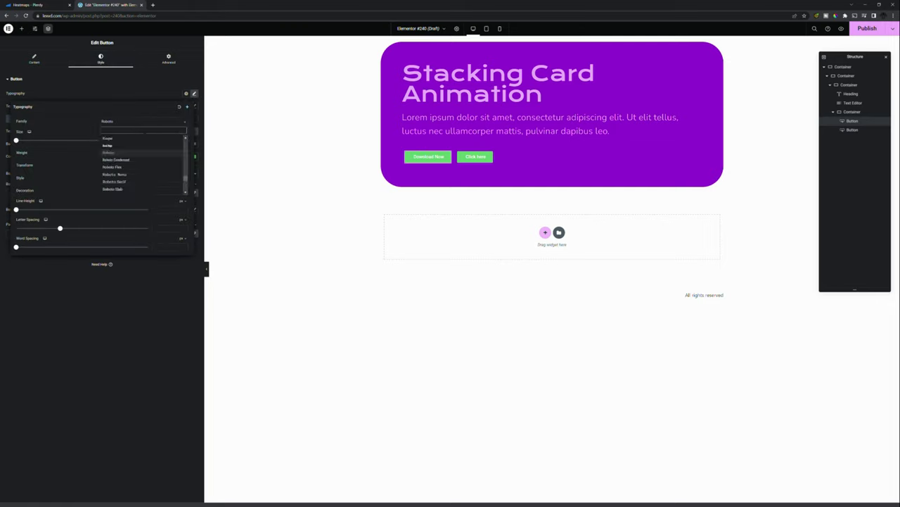
pyautogui.write('nun')
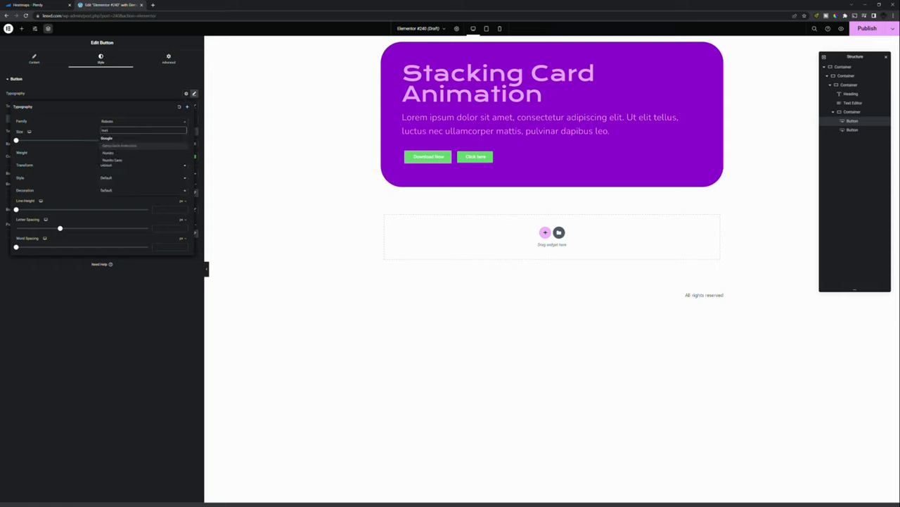
pyautogui.click(130, 161)
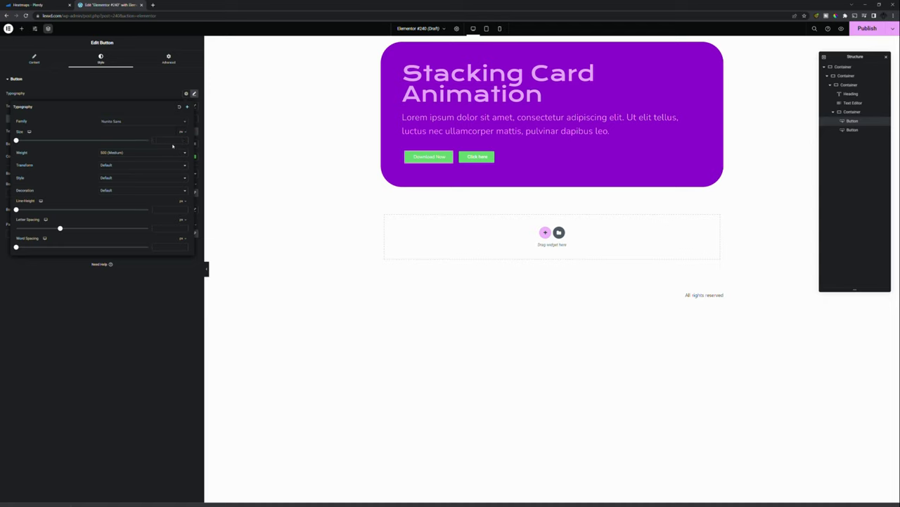
pyautogui.scroll(5, 153, 140)
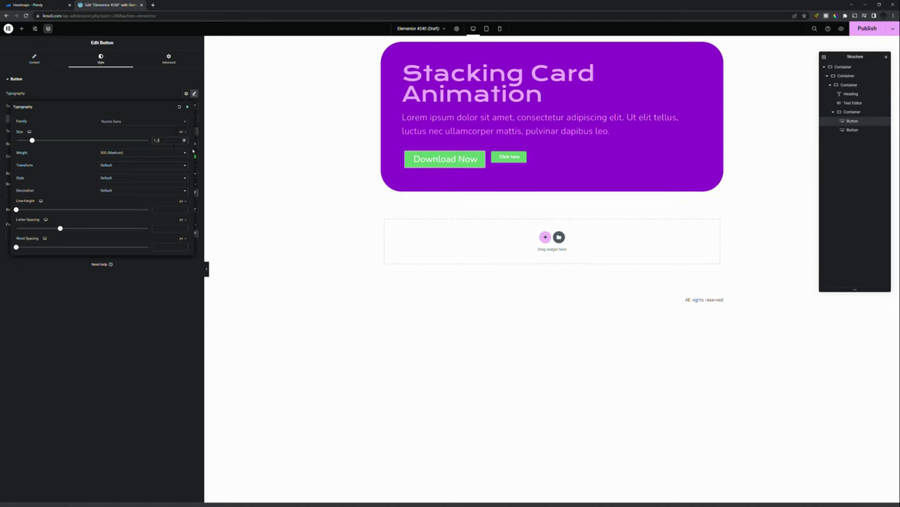
pyautogui.press('Down')
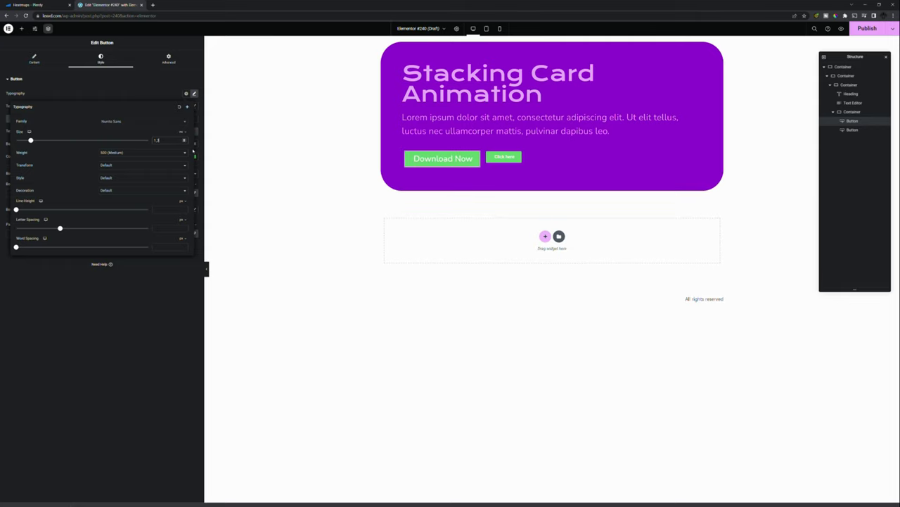
pyautogui.press('Down')
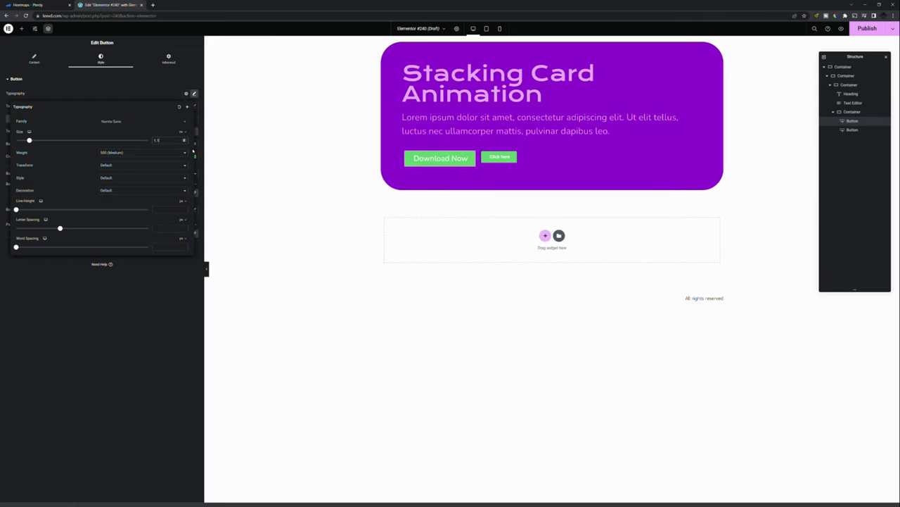
pyautogui.press('Down')
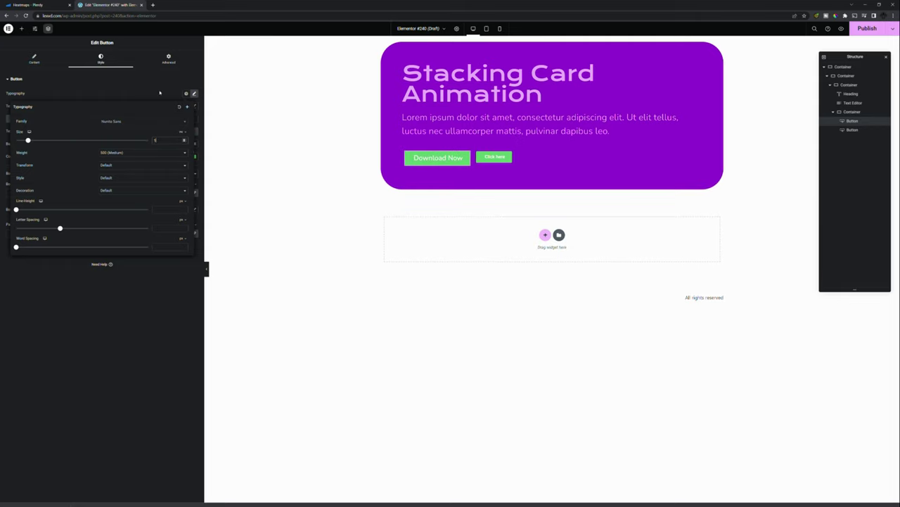
pyautogui.click(160, 92)
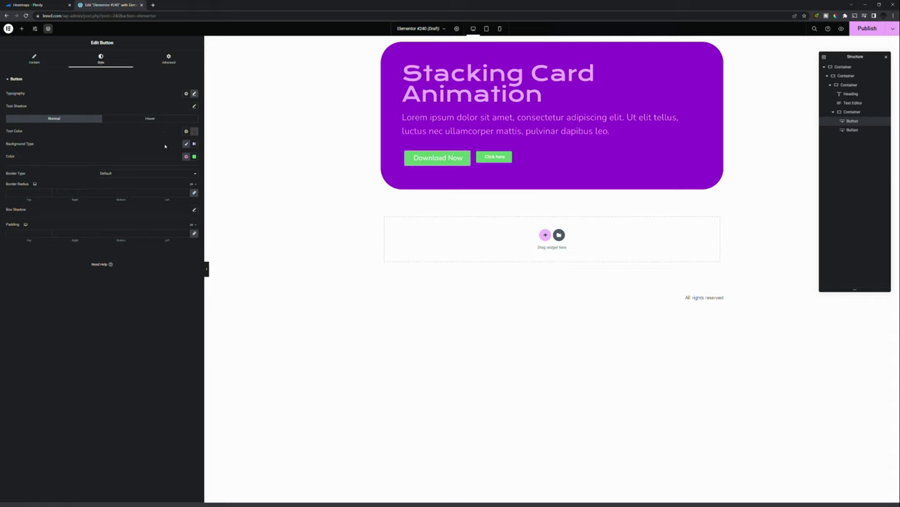
# Give the Download Now button a classic background in the light pink global color and purple global text color.
pyautogui.click(186, 144)
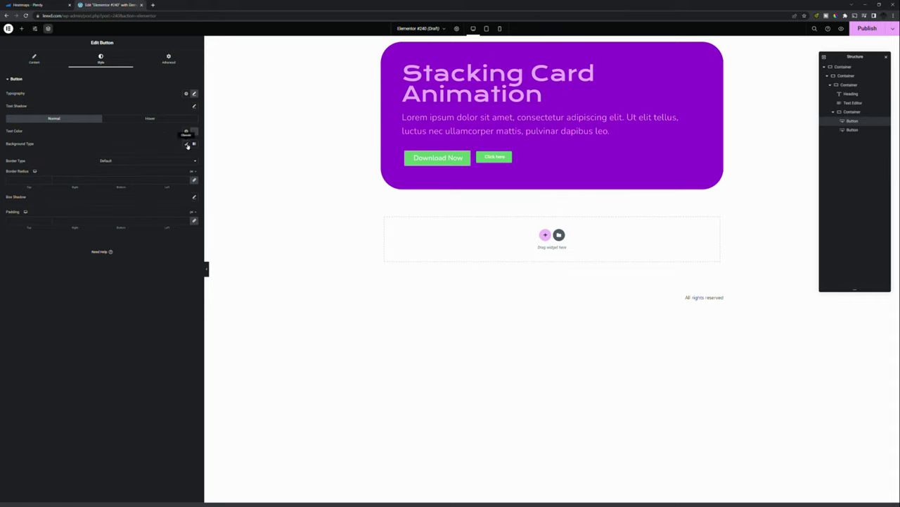
pyautogui.click(186, 145)
pyautogui.click(194, 156)
pyautogui.click(186, 156)
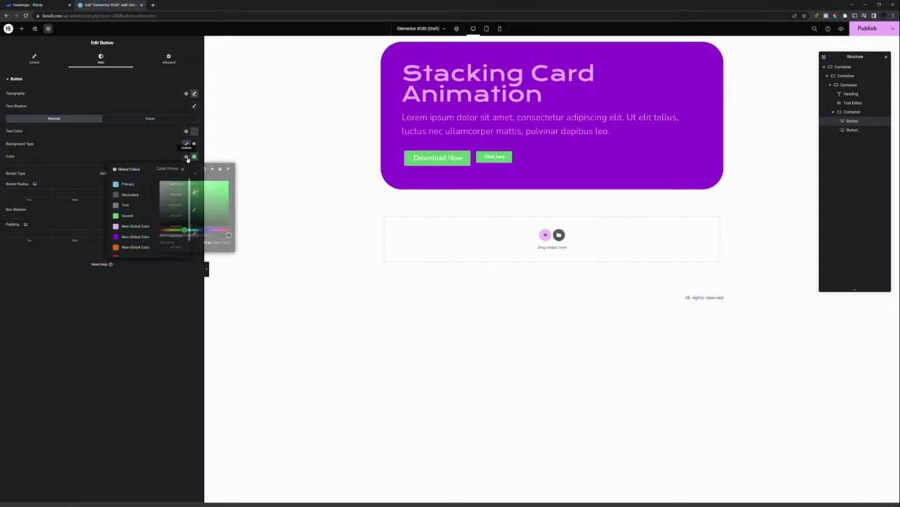
pyautogui.click(137, 228)
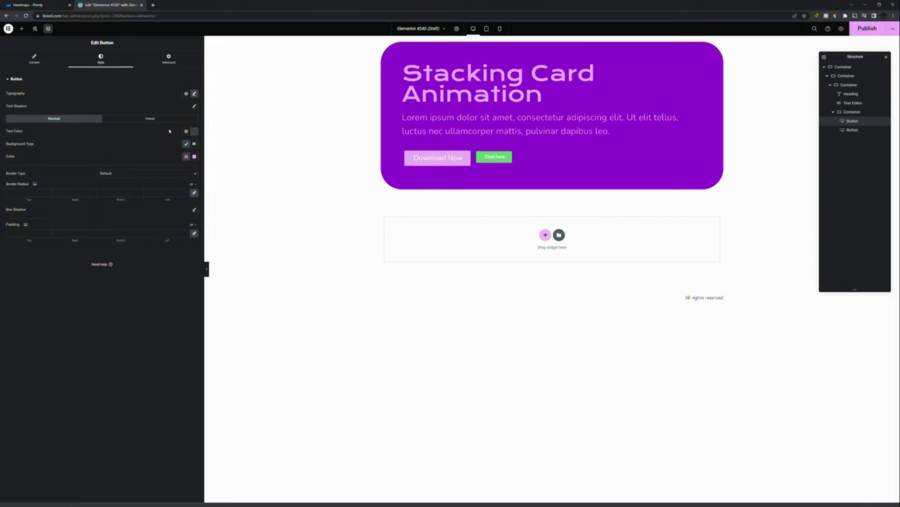
pyautogui.click(186, 131)
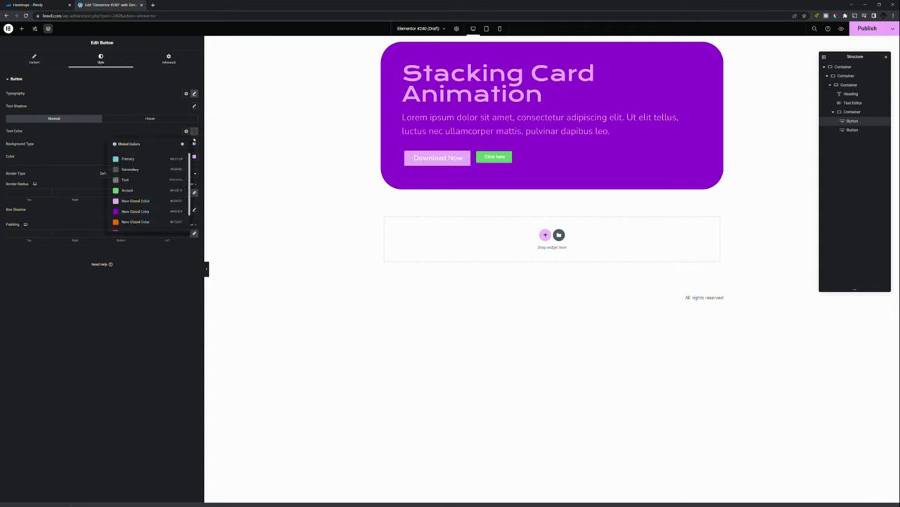
pyautogui.click(135, 211)
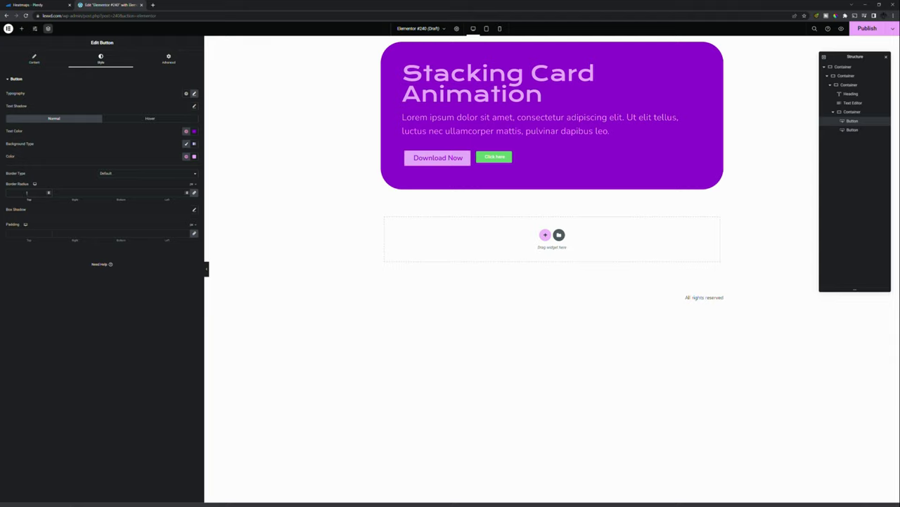
# Set the Download Now button's border radius to 30 px and its padding to 1 rem vertically and 1.2 rem horizontally.
pyautogui.write('30')
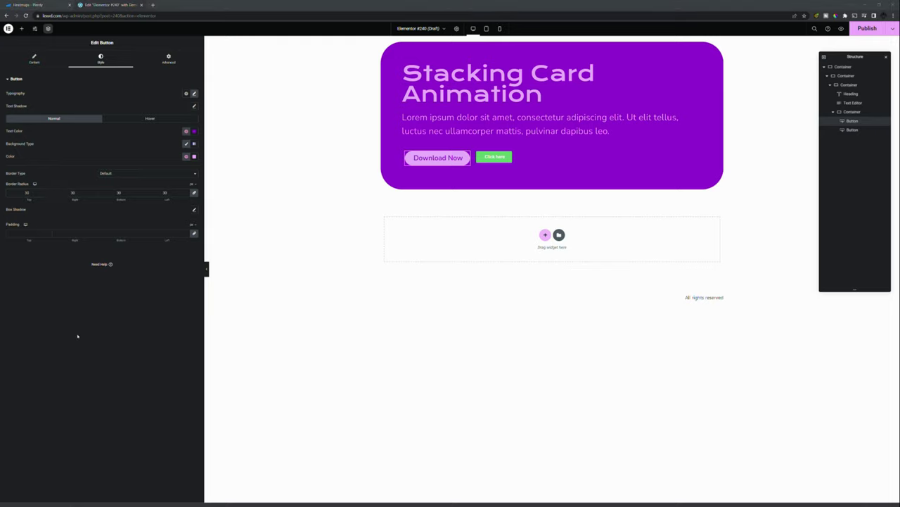
pyautogui.click(193, 226)
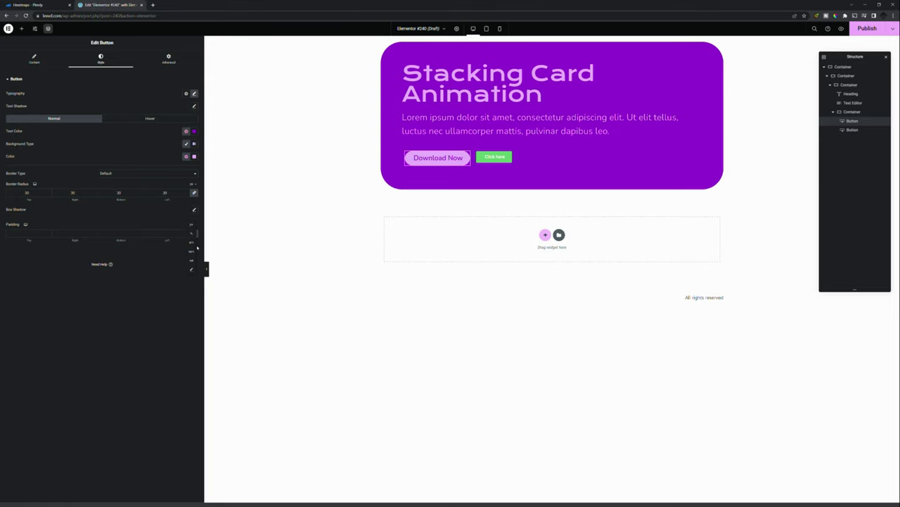
pyautogui.click(190, 246)
pyautogui.write('1.2')
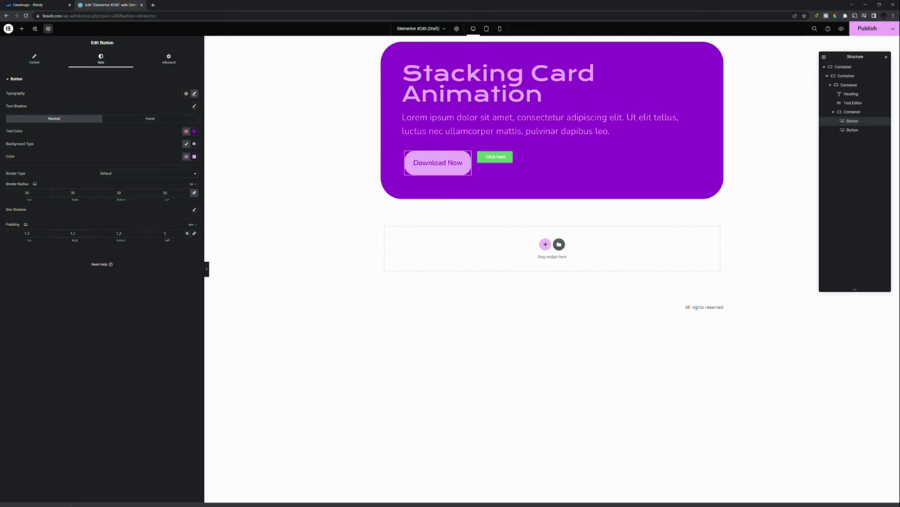
pyautogui.click(141, 233)
pyautogui.press('BackSpace')
pyautogui.press('BackSpace')
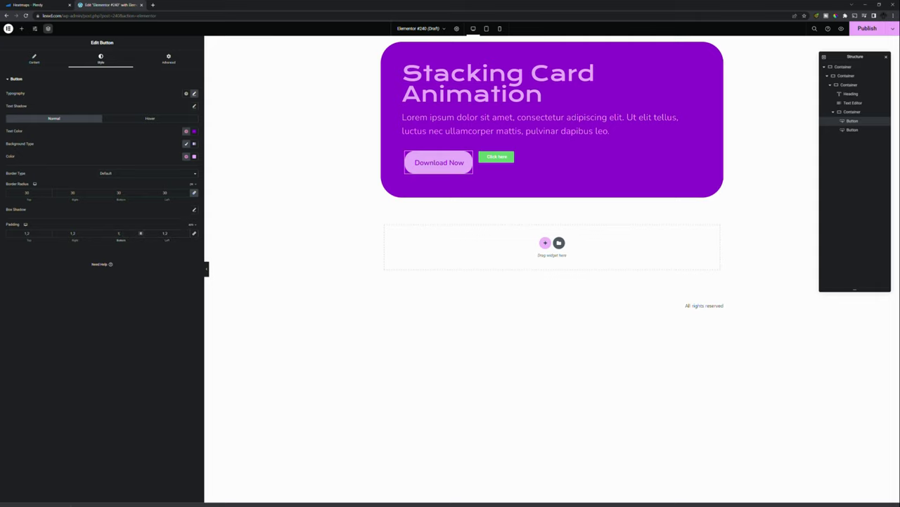
# Change the second button's text to "Buy Now" and open its style settings.
pyautogui.click(496, 157)
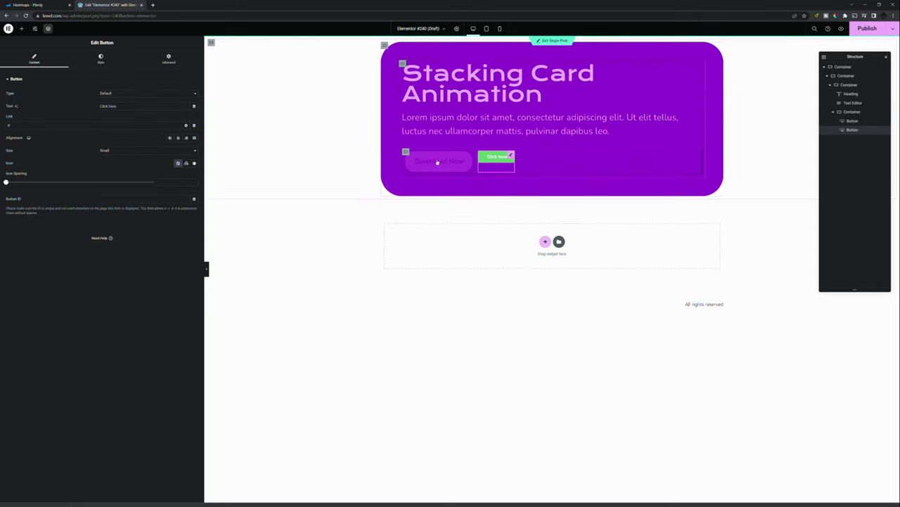
pyautogui.hotkey('ctrl', 'a')
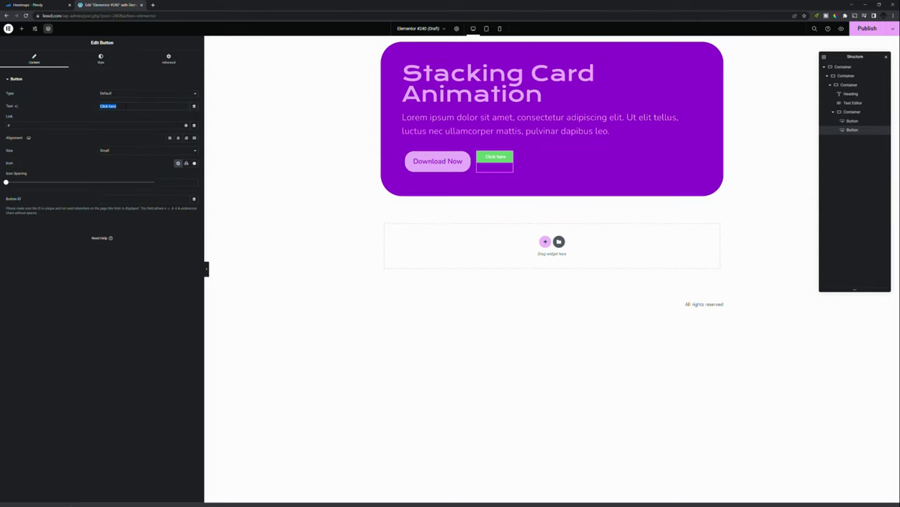
pyautogui.write('Buy here')
pyautogui.click(101, 59)
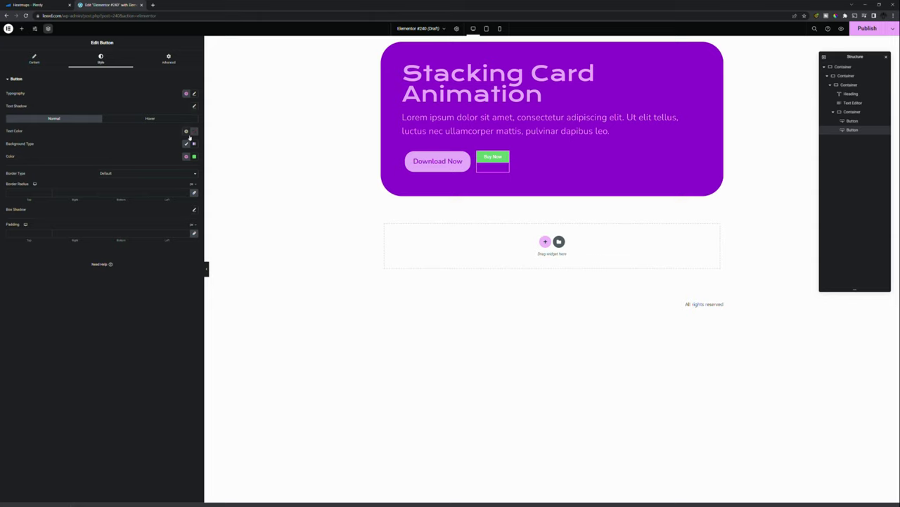
# Set the Buy Now button's text color to the purple global color.
pyautogui.click(186, 131)
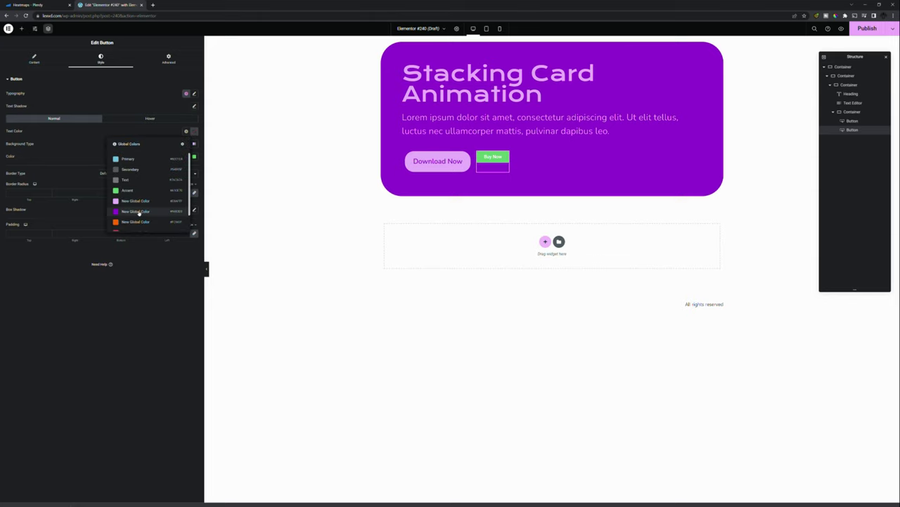
pyautogui.click(162, 212)
# Make the Buy Now button's background color fully transparent and set its border radius to 10 px.
pyautogui.click(186, 156)
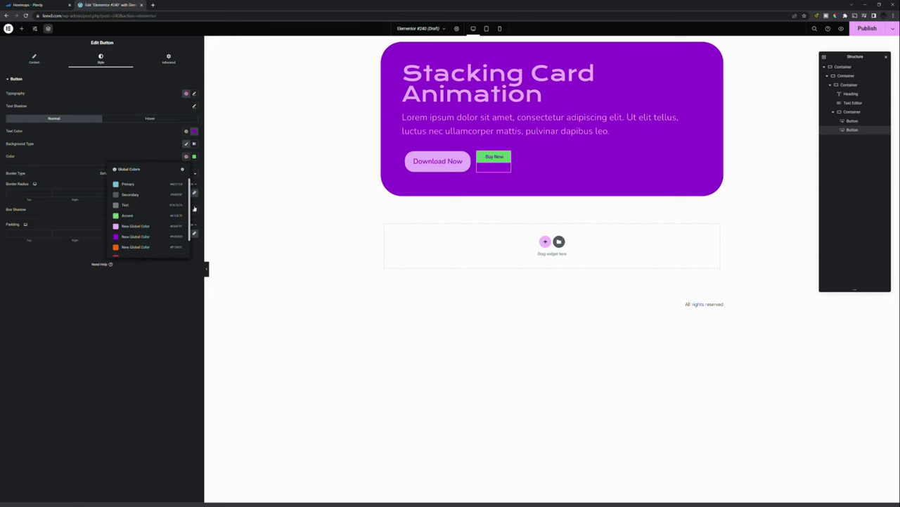
pyautogui.click(194, 156)
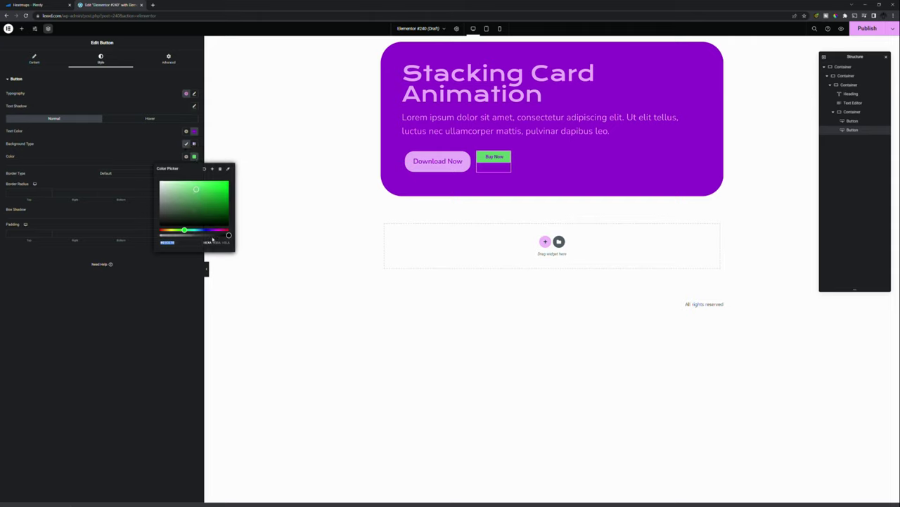
pyautogui.moveTo(227, 235); pyautogui.dragTo(140, 233)
pyautogui.click(153, 173)
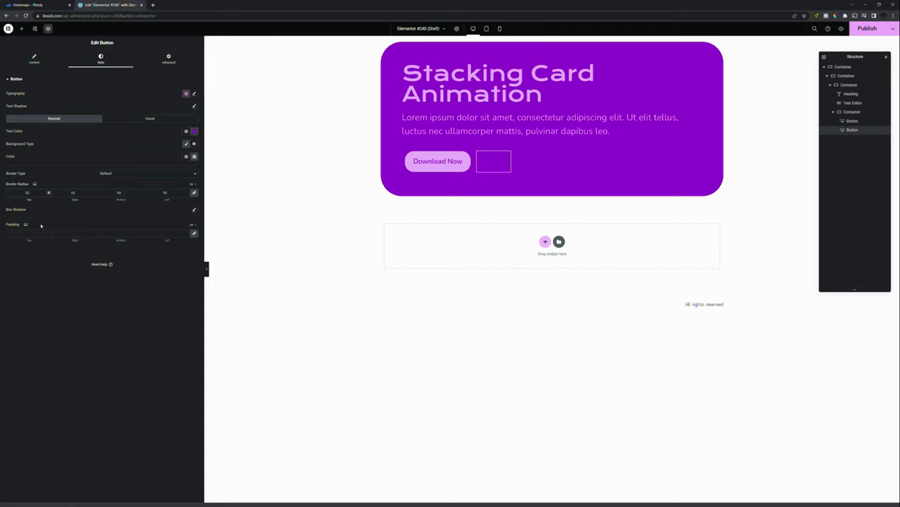
# Set the Buy Now button's text color to the light pink global color.
pyautogui.click(194, 131)
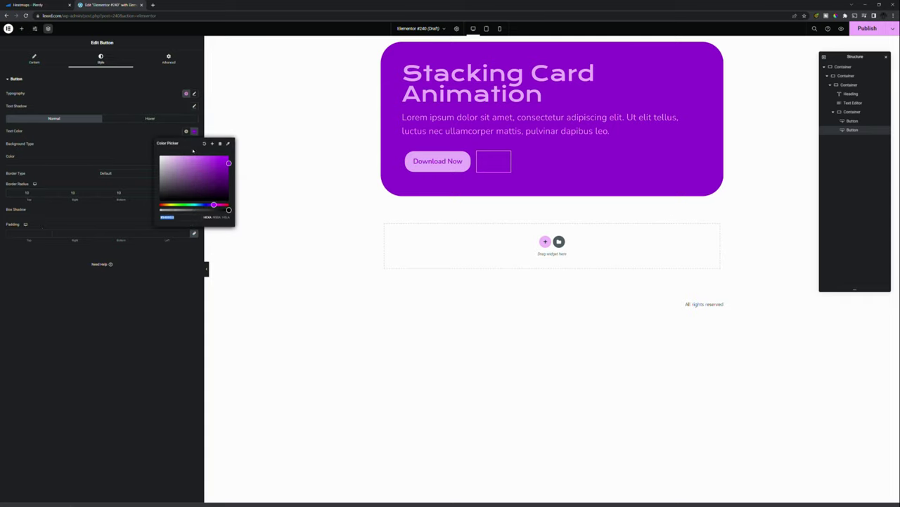
pyautogui.click(187, 131)
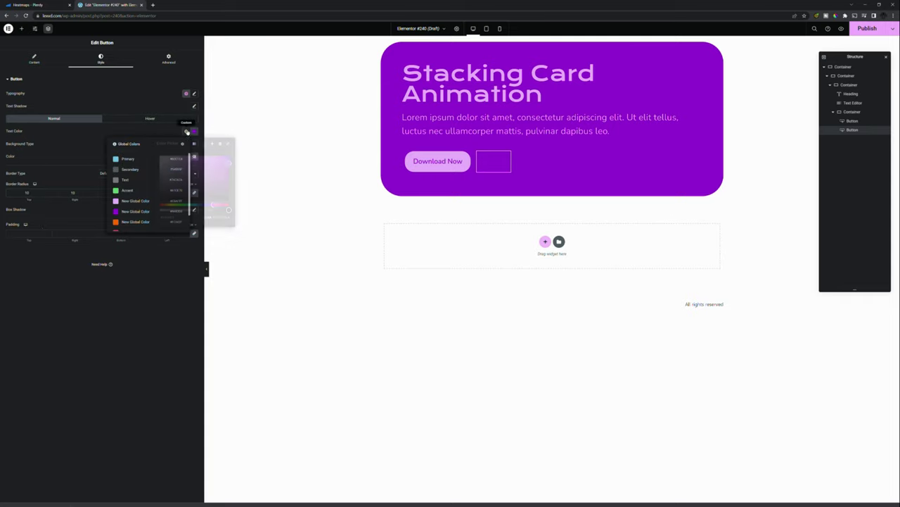
pyautogui.click(148, 203)
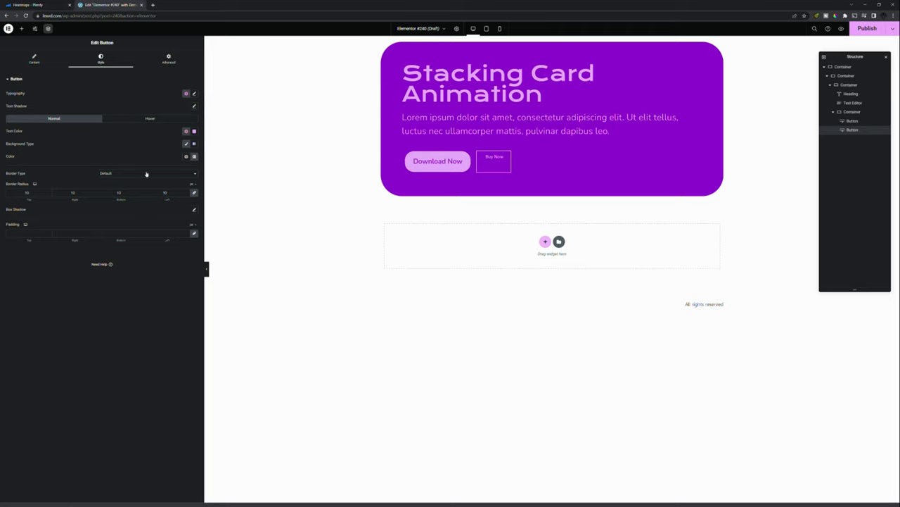
# Enlarge the Buy Now button's typography in rem units to match the Download Now button's text size.
pyautogui.click(195, 94)
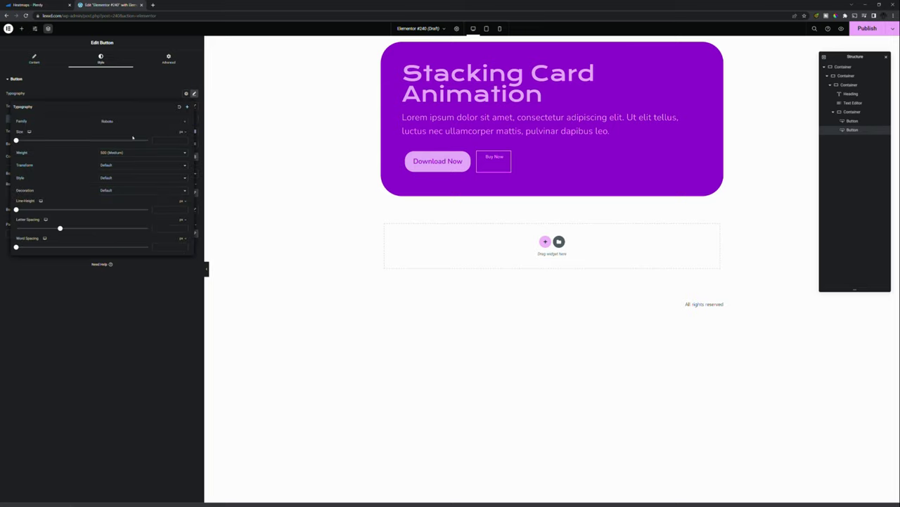
pyautogui.moveTo(181, 133)
pyautogui.click(182, 149)
pyautogui.click(124, 316)
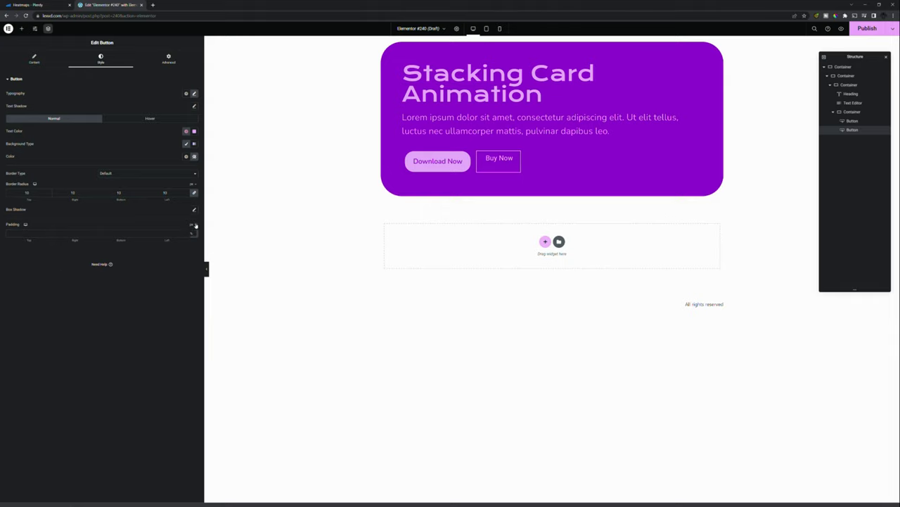
# Set the Buy Now button's padding to 1 rem at top and bottom and 1.2 rem on both sides.
pyautogui.click(195, 242)
pyautogui.write('1.2')
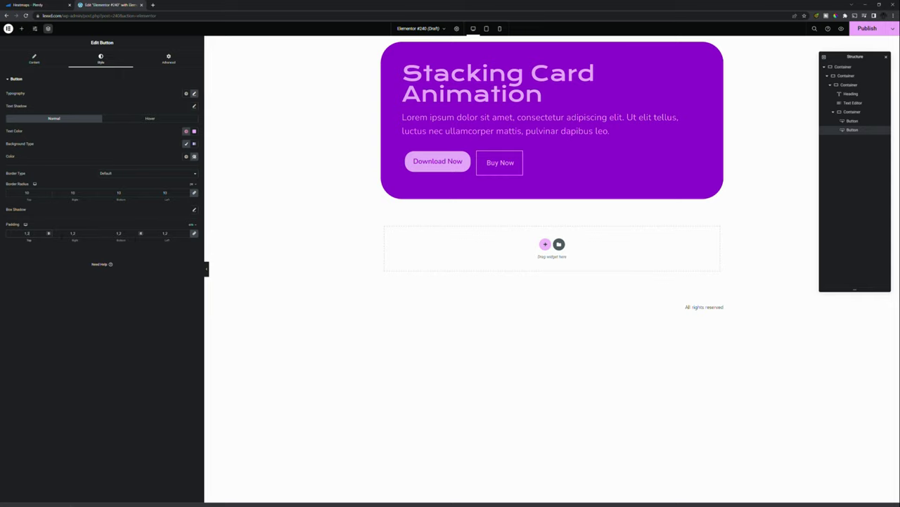
pyautogui.press('BackSpace')
pyautogui.press('BackSpace')
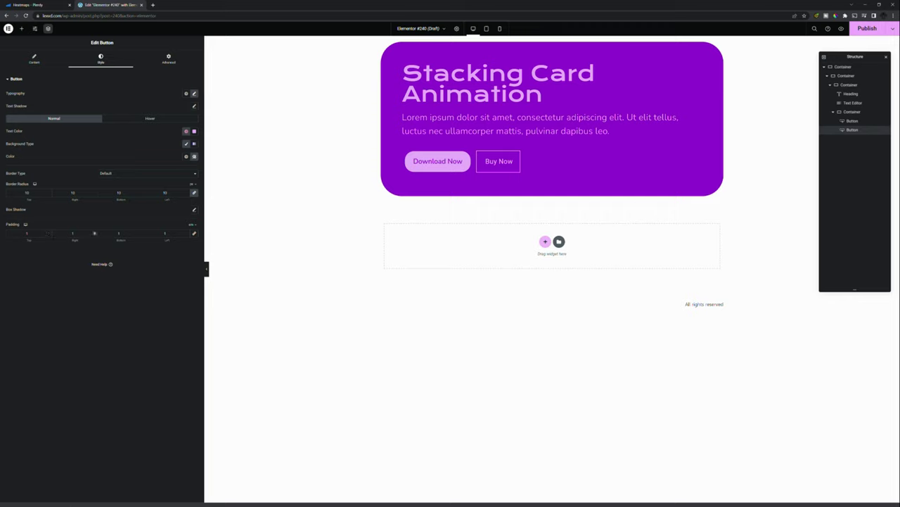
pyautogui.click(95, 231)
pyautogui.click(94, 232)
pyautogui.click(187, 232)
pyautogui.click(186, 232)
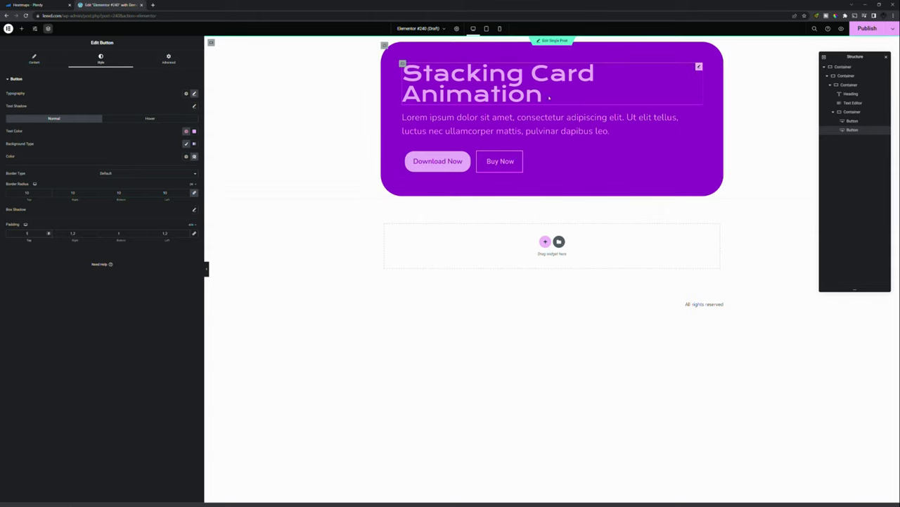
# Add an Image widget and place it inside the purple card between the paragraph and the buttons.
pyautogui.click(22, 28)
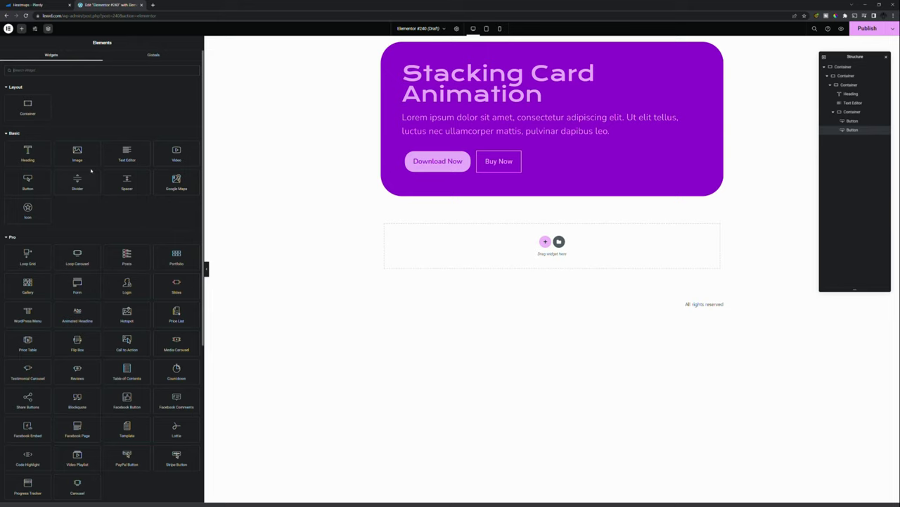
pyautogui.moveTo(78, 155); pyautogui.dragTo(481, 191)
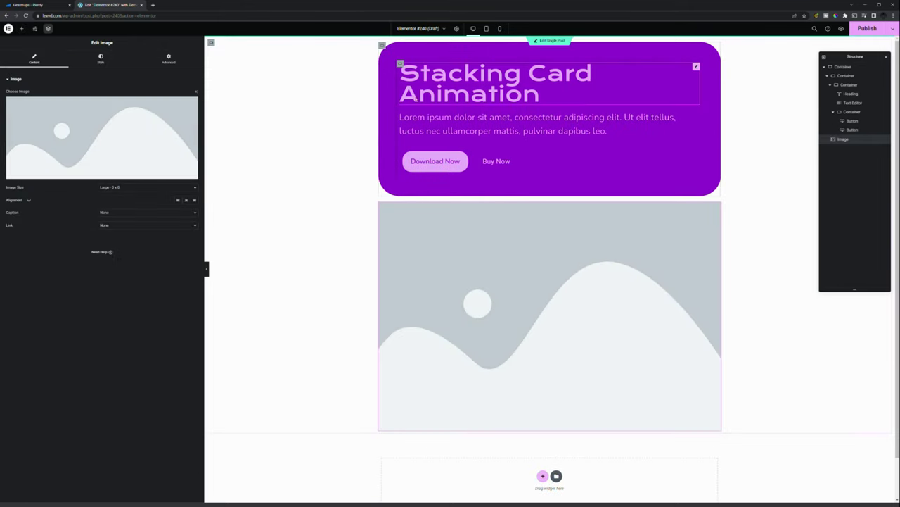
pyautogui.moveTo(439, 246); pyautogui.dragTo(575, 161)
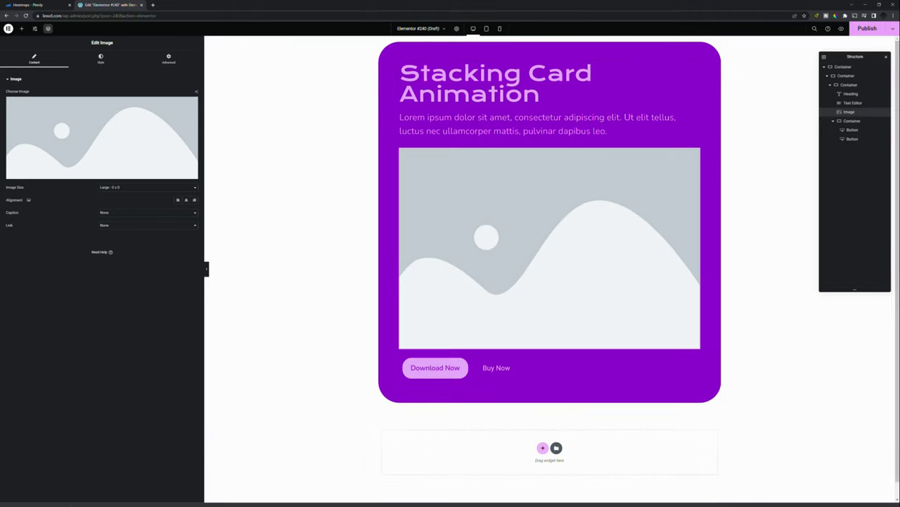
# Move the image out of the text container so it sits directly in the card container, above the text container.
pyautogui.click(838, 120)
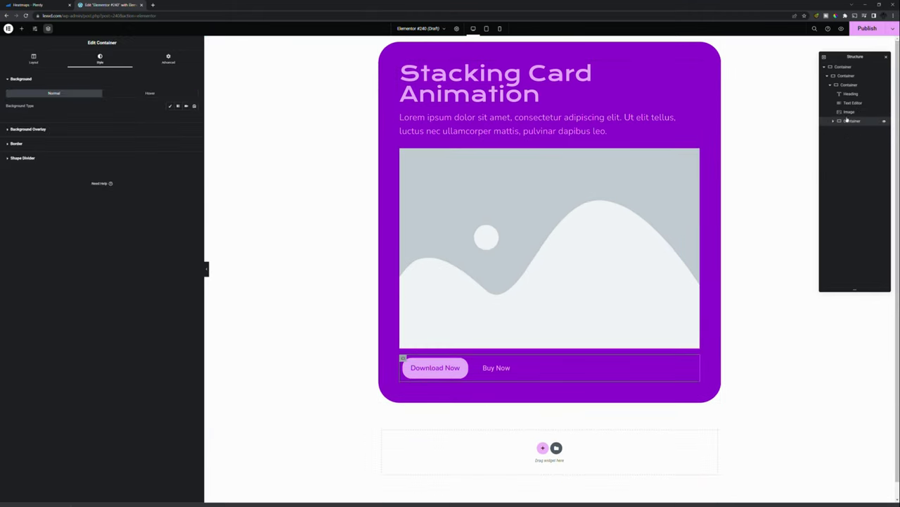
pyautogui.click(851, 114)
pyautogui.moveTo(850, 114); pyautogui.dragTo(852, 86)
pyautogui.click(848, 94)
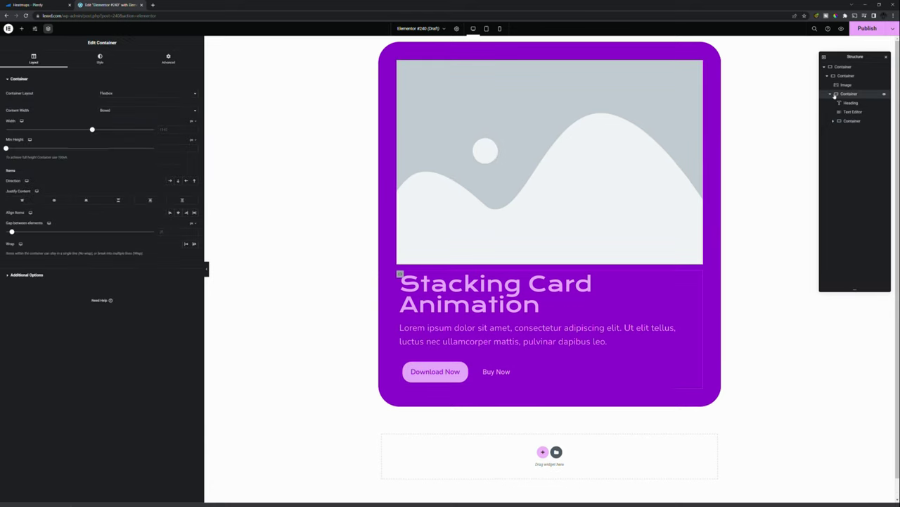
# Set the card container's direction to a horizontal row and reorder its items so the text container precedes the image.
pyautogui.click(846, 75)
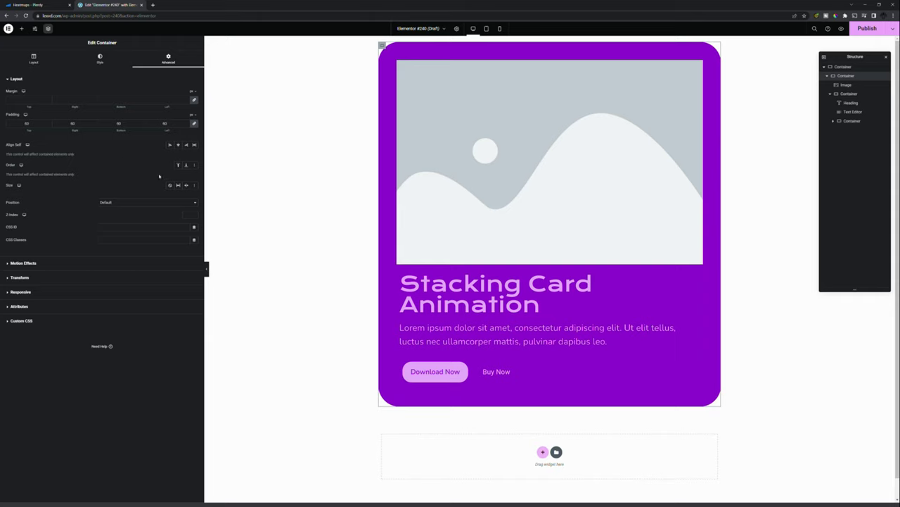
pyautogui.click(827, 76)
pyautogui.click(33, 58)
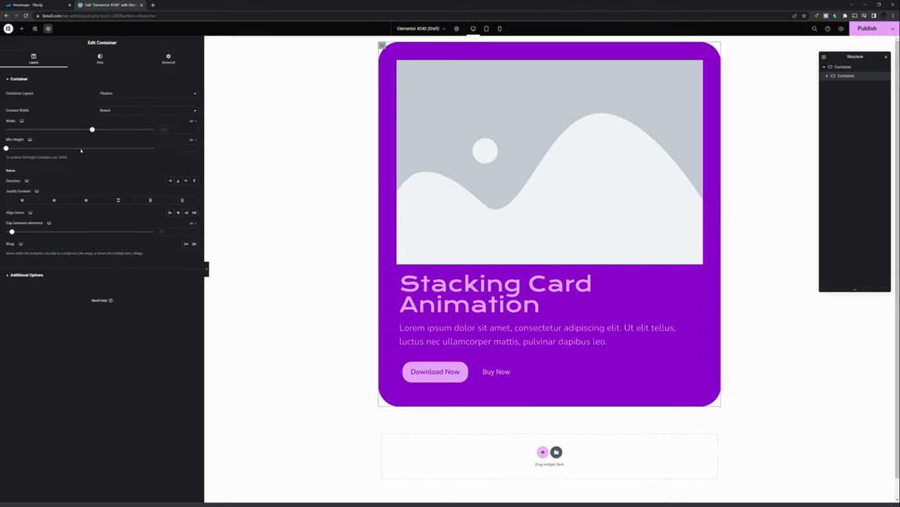
pyautogui.click(169, 180)
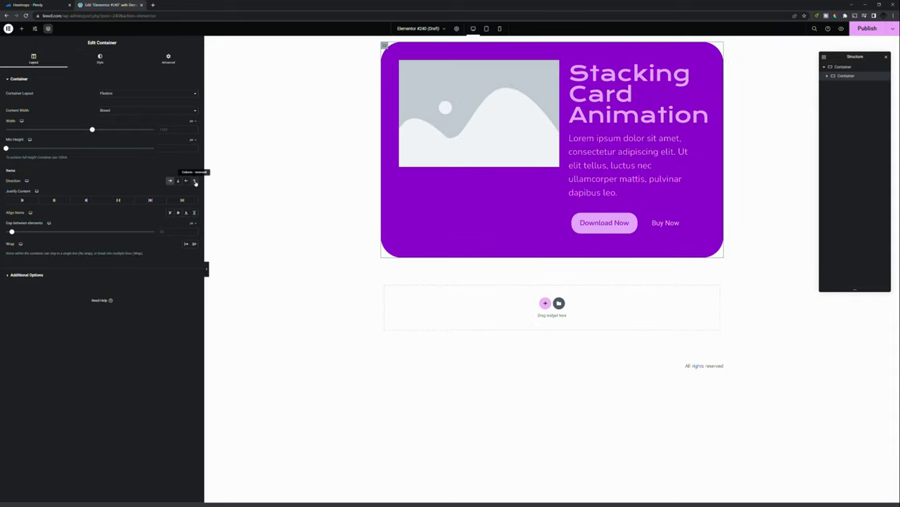
pyautogui.click(827, 76)
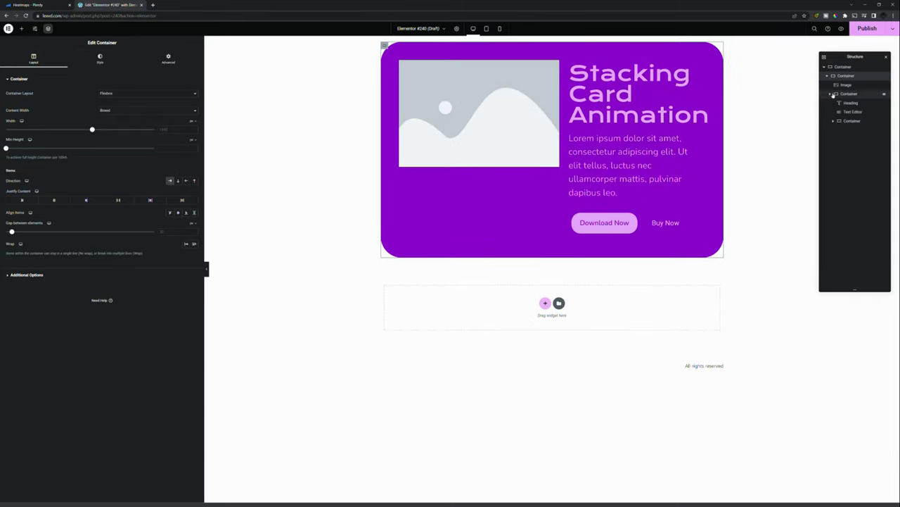
pyautogui.moveTo(847, 95); pyautogui.dragTo(849, 86)
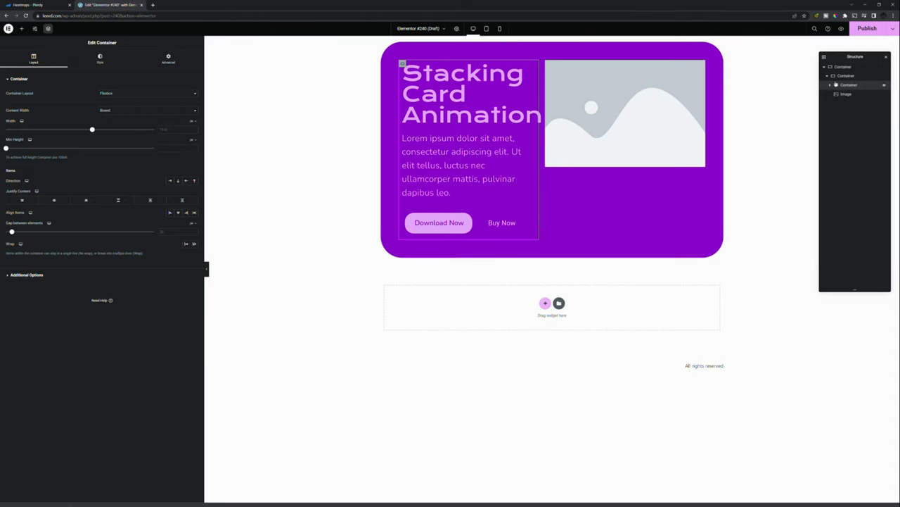
# Set the outermost container's boxed width to 1900 px and the card container's content width to Full Width.
pyautogui.click(841, 66)
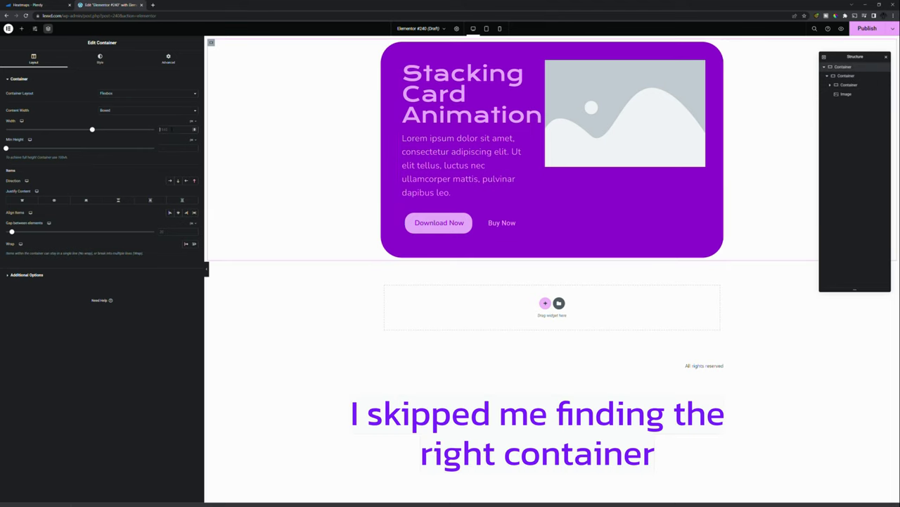
pyautogui.write('1900')
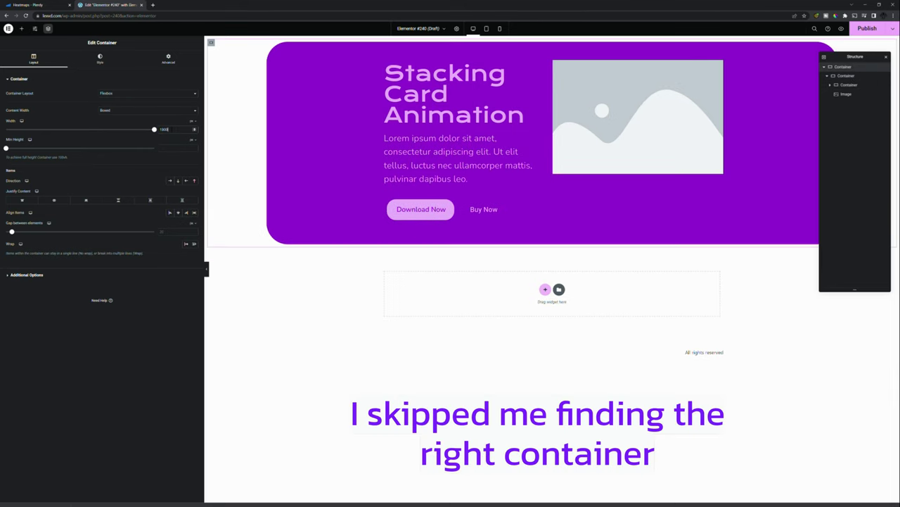
pyautogui.click(844, 76)
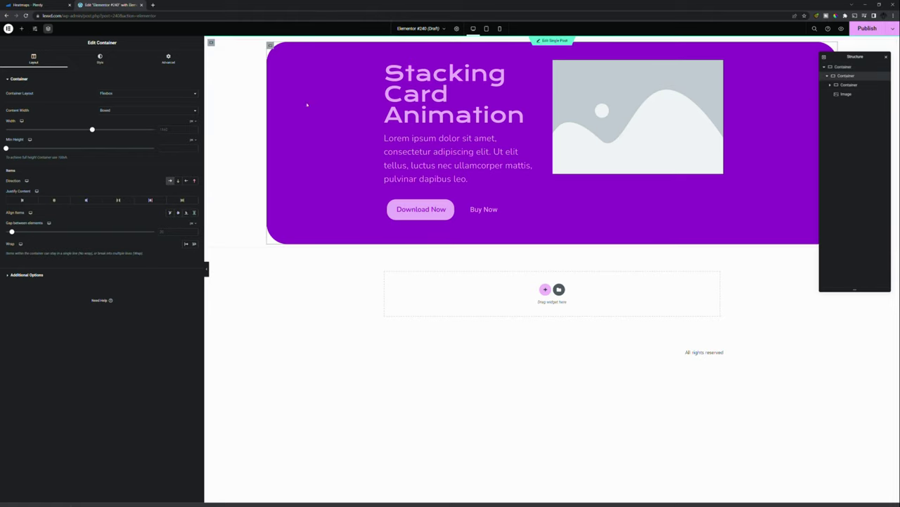
pyautogui.click(138, 121)
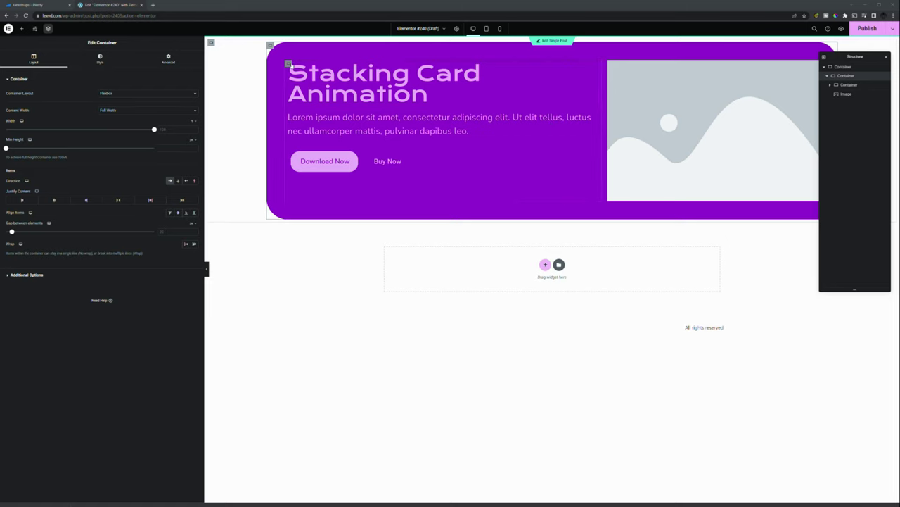
# Narrow the text container inside the card so the image beside it takes up more than half of the width.
pyautogui.click(595, 66)
pyautogui.click(168, 58)
pyautogui.moveTo(602, 124); pyautogui.dragTo(506, 125)
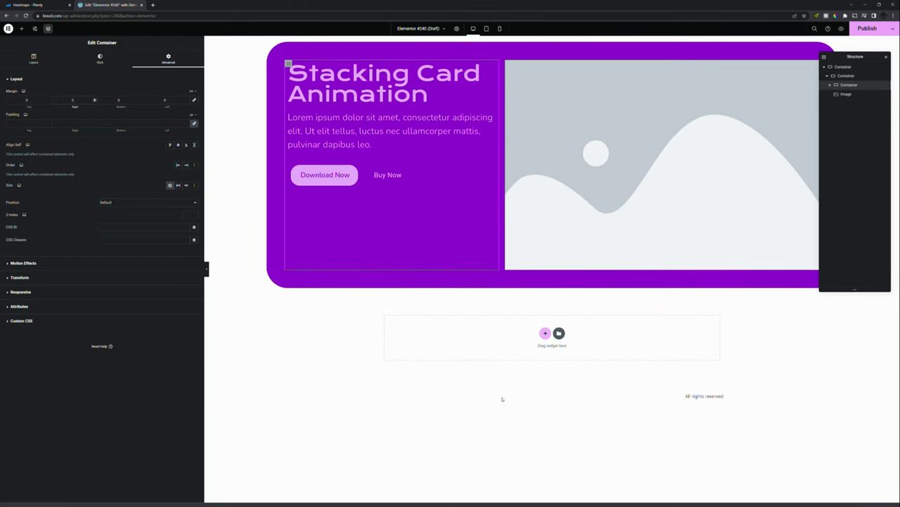
pyautogui.rightClick(270, 47)
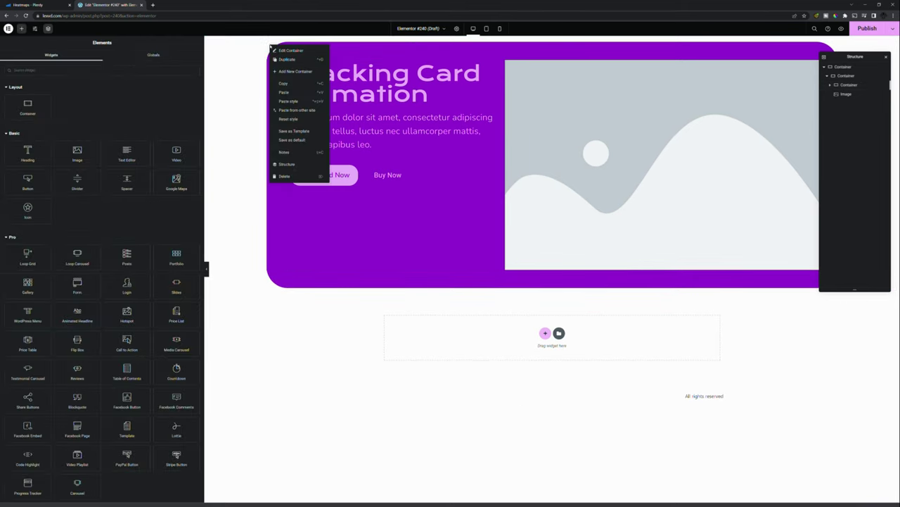
pyautogui.press('Escape')
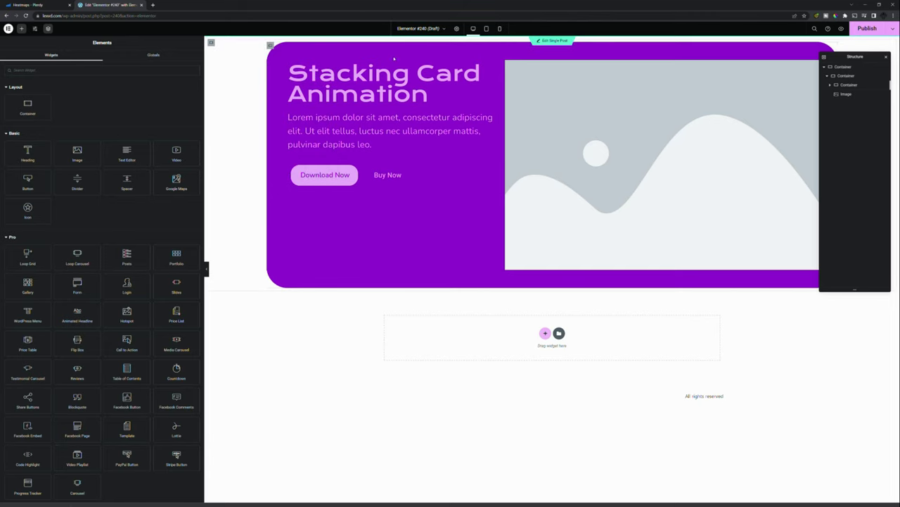
# Switch to the mobile layout and set the card container's padding to 20 px on all sides.
pyautogui.click(500, 30)
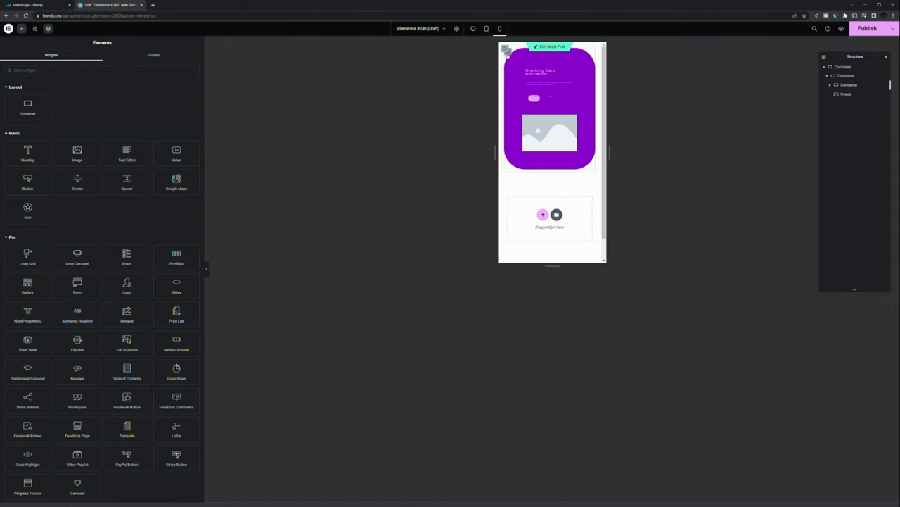
pyautogui.click(507, 51)
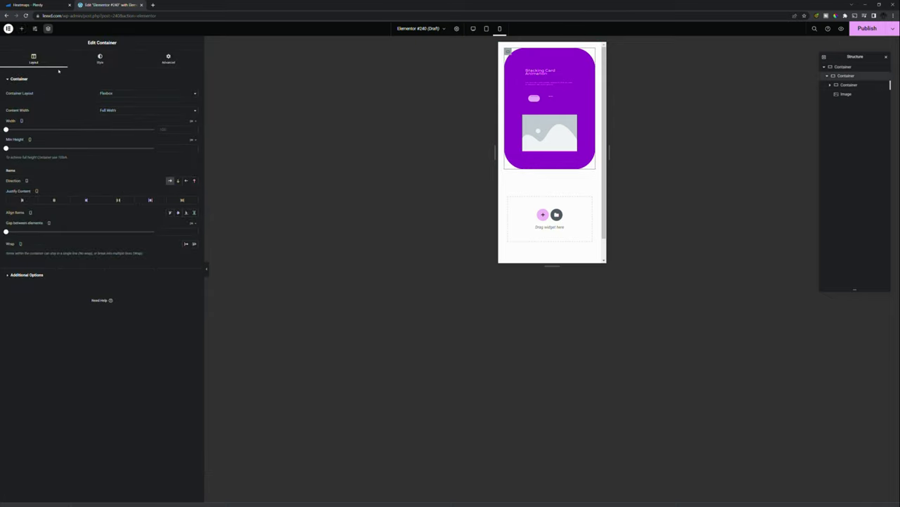
pyautogui.click(99, 61)
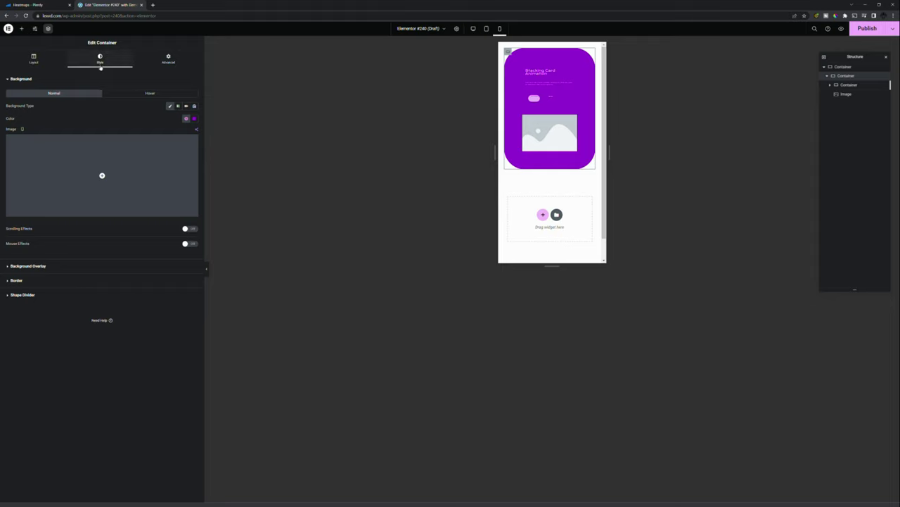
pyautogui.click(170, 61)
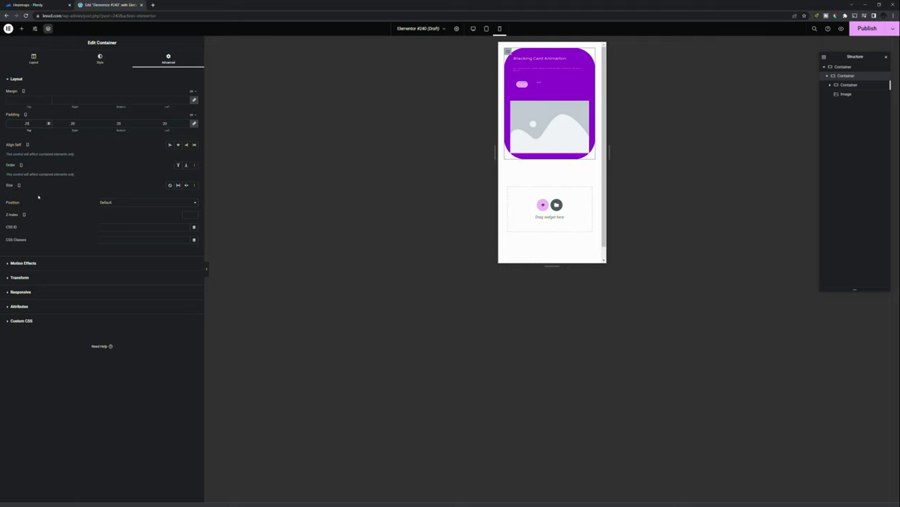
# Set the card container's border radius to 30 px on all corners for mobile.
pyautogui.click(109, 62)
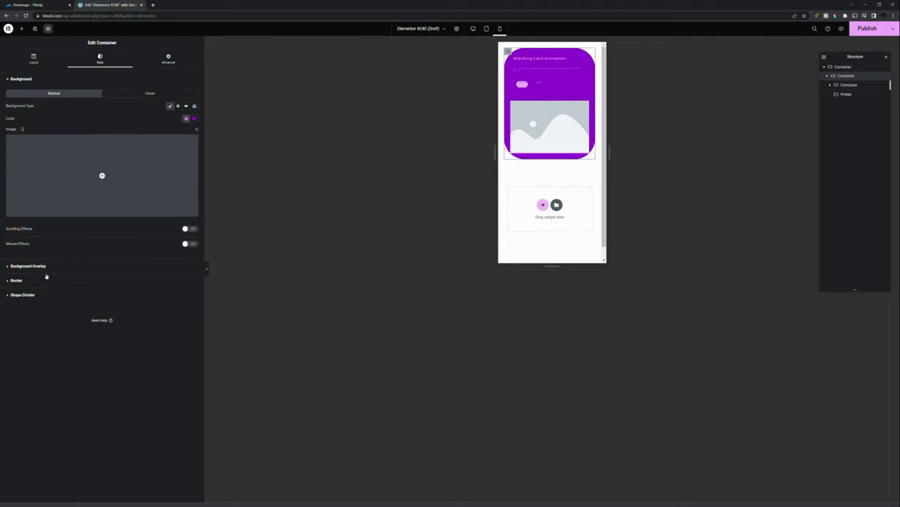
pyautogui.click(48, 281)
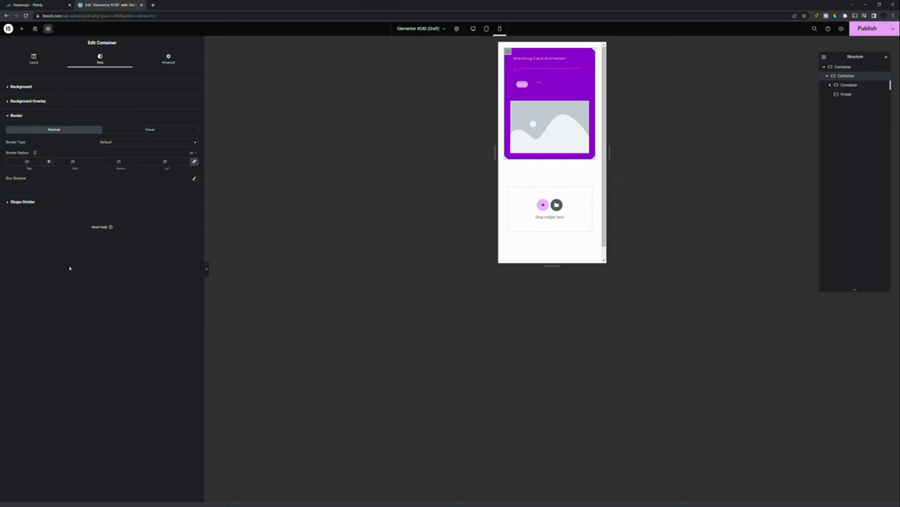
pyautogui.press('Up')
pyautogui.press('Up')
pyautogui.press('Up')
pyautogui.press('Up')
pyautogui.press('Up')
pyautogui.press('Up')
pyautogui.press('Up')
pyautogui.press('Up')
pyautogui.press('Up')
pyautogui.press('Up')
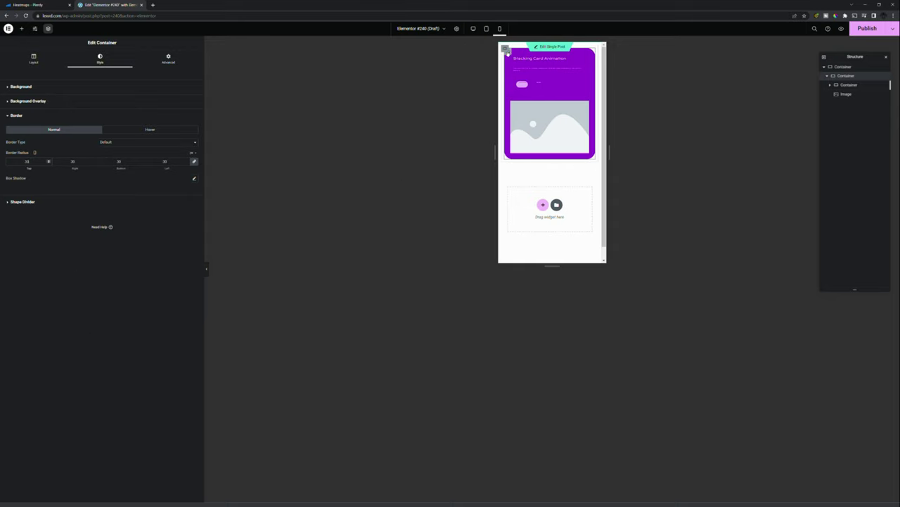
# Set the card container's mobile direction to reversed column so the image sits above the text container.
pyautogui.click(33, 59)
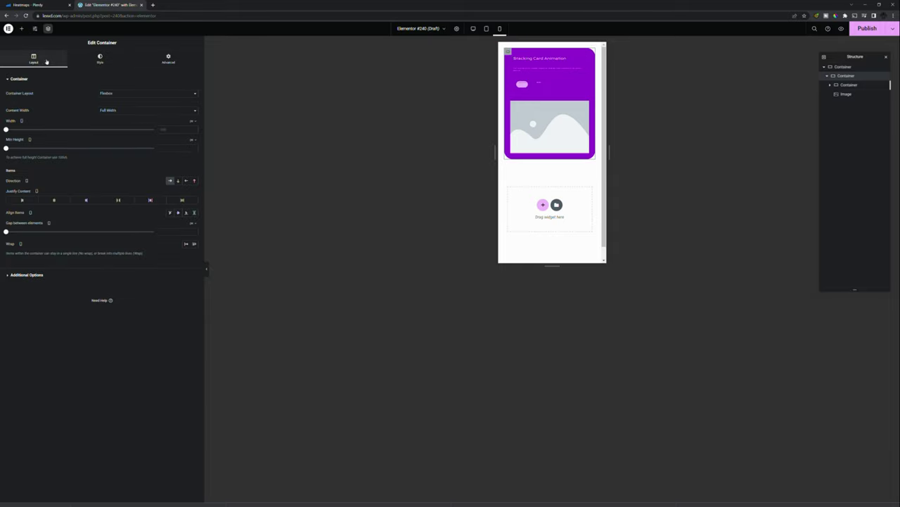
pyautogui.click(194, 181)
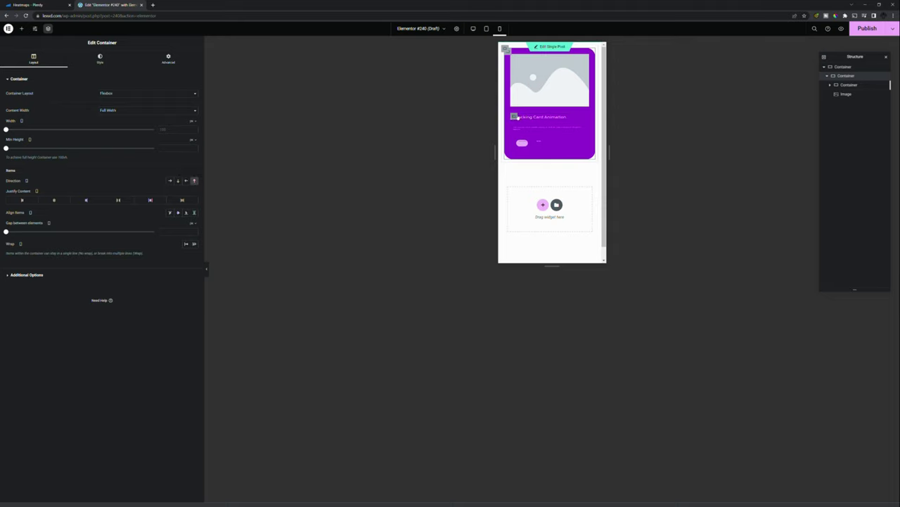
pyautogui.click(515, 117)
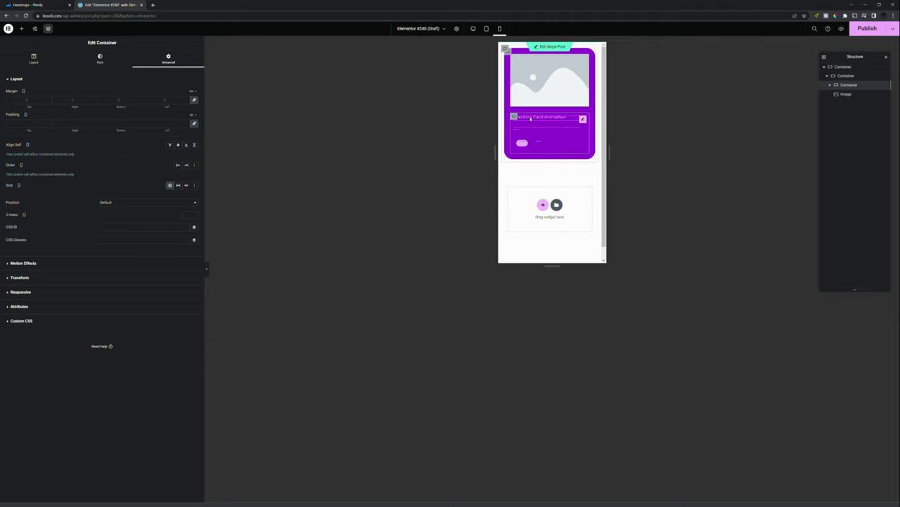
# Set the Stacking Card Animation heading's mobile font size to 1.6 rem.
pyautogui.click(531, 119)
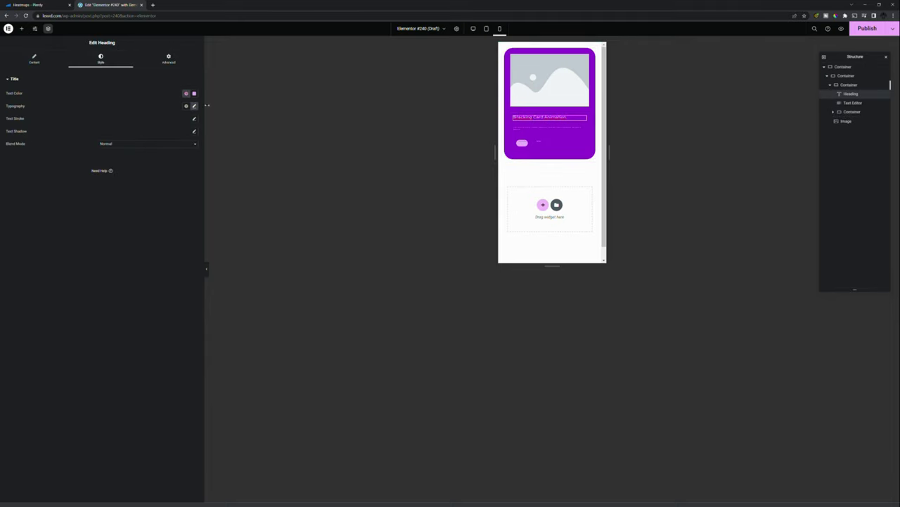
pyautogui.click(194, 105)
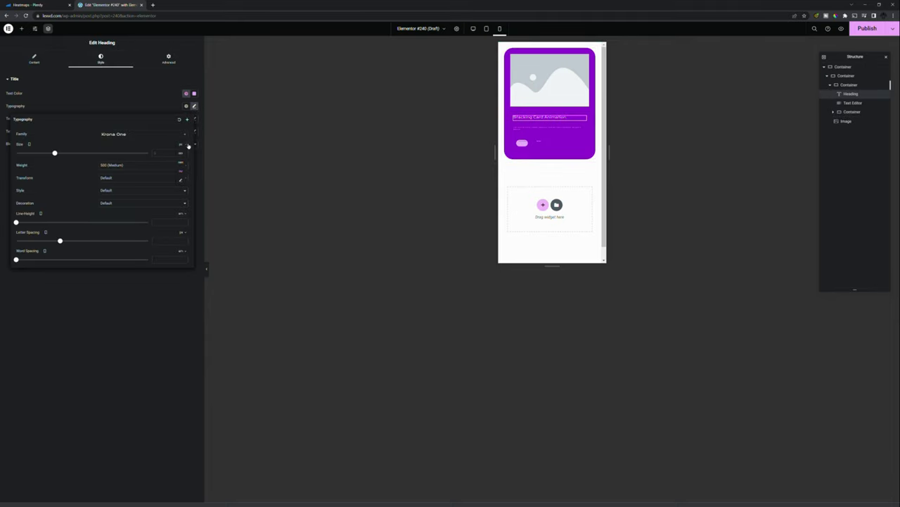
pyautogui.click(183, 161)
pyautogui.write('2')
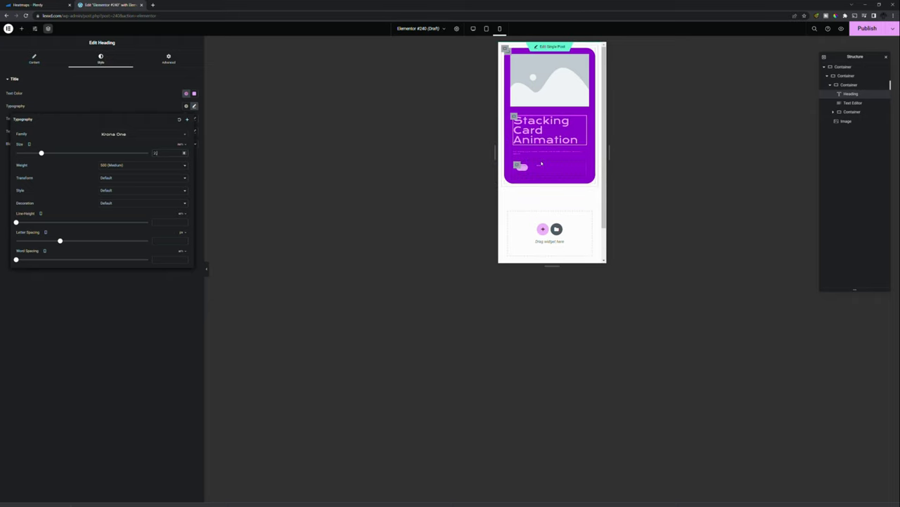
pyautogui.write('.5')
pyautogui.press('BackSpace')
pyautogui.press('BackSpace')
pyautogui.press('BackSpace')
pyautogui.write('2')
pyautogui.press('BackSpace')
pyautogui.write('1')
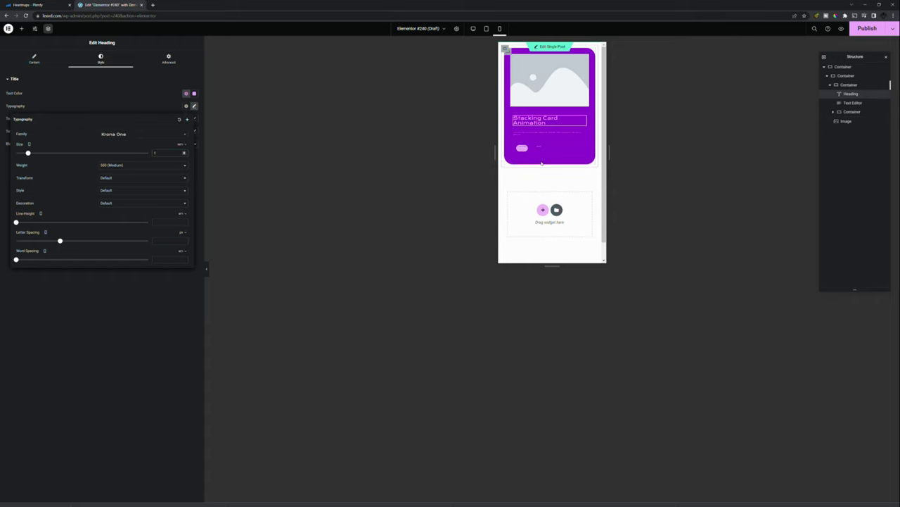
pyautogui.write('.5')
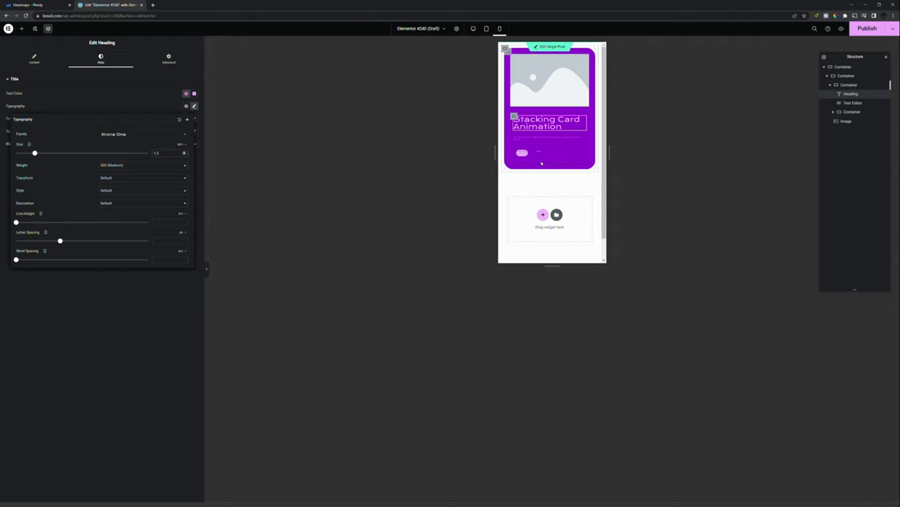
pyautogui.press('Up')
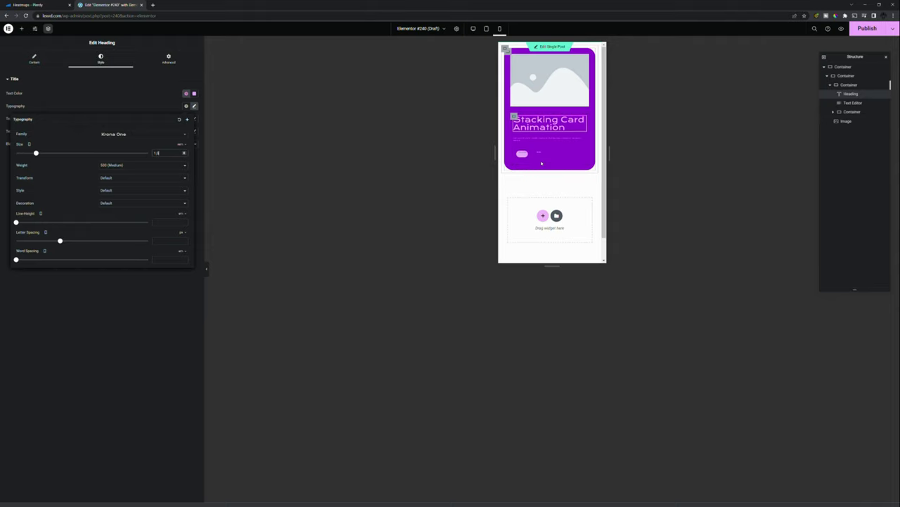
# Set the lorem ipsum paragraph's mobile font size to 1 rem.
pyautogui.click(525, 141)
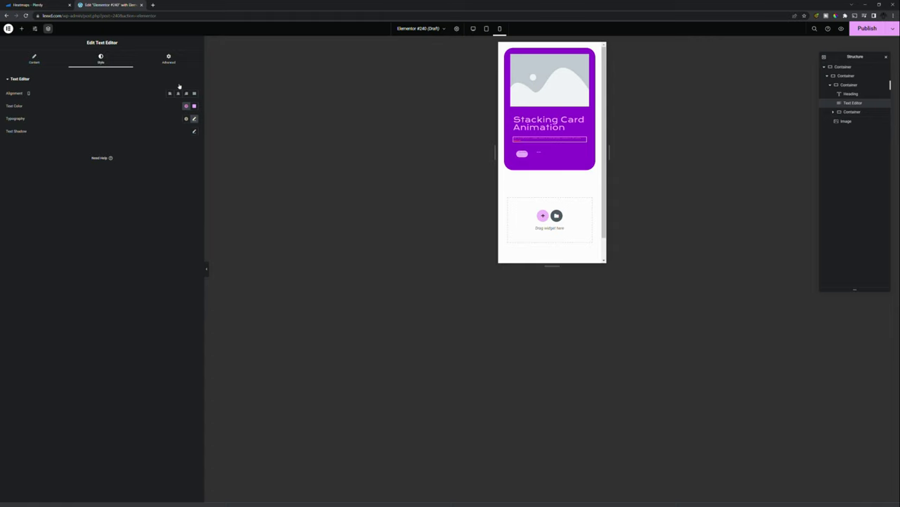
pyautogui.click(194, 119)
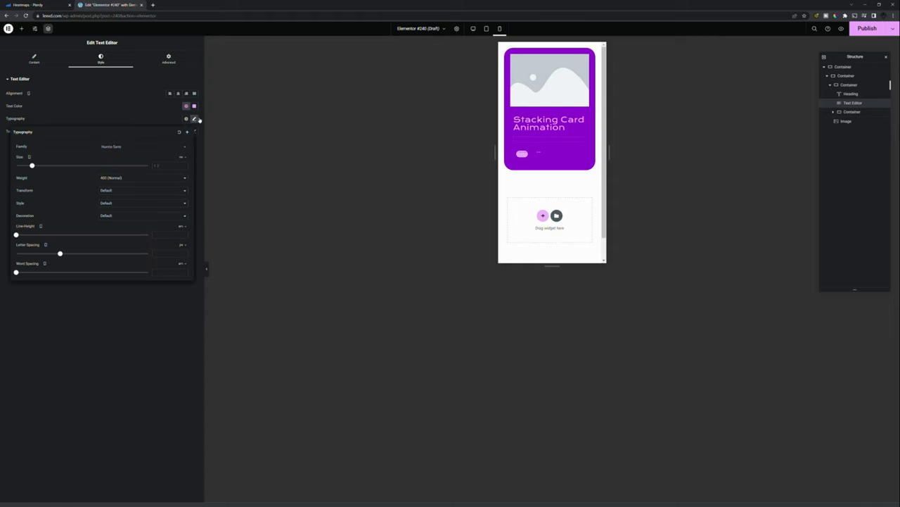
pyautogui.moveTo(182, 159)
pyautogui.click(184, 174)
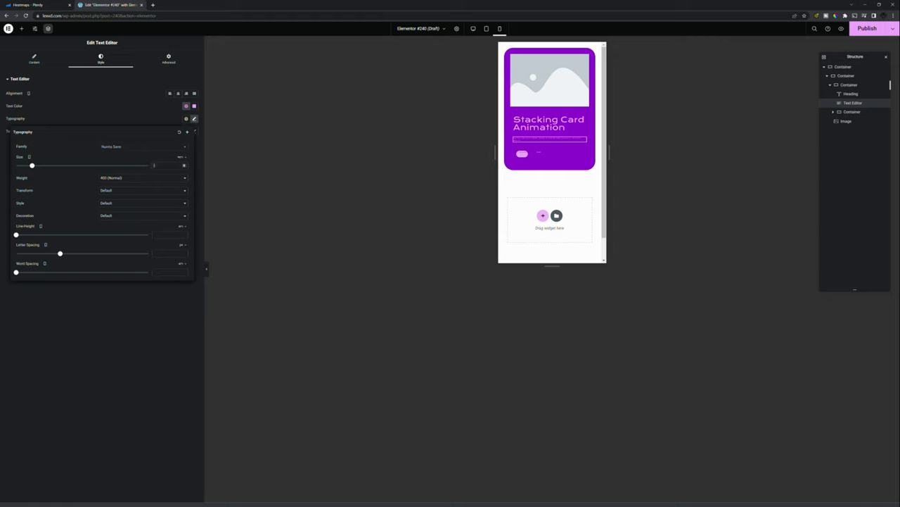
pyautogui.write('1')
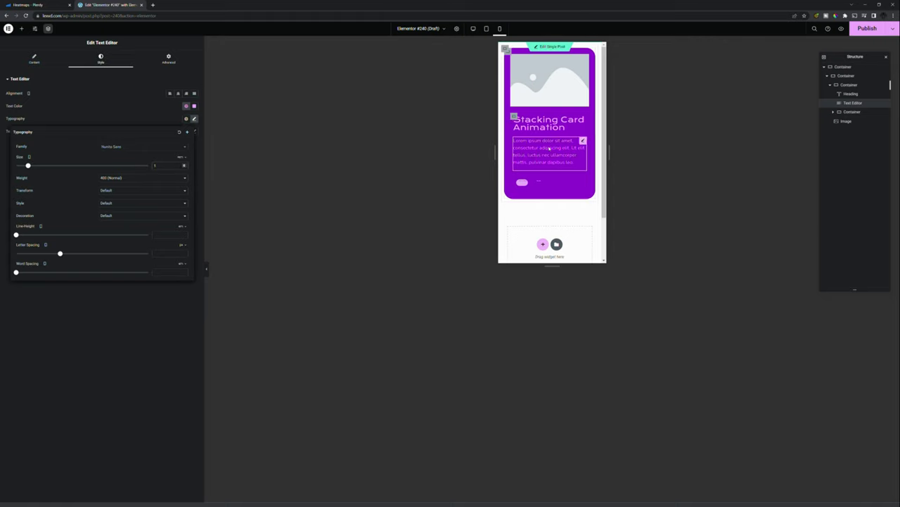
# Set the mobile font size of both the Download Now and Buy Now buttons to 1 rem.
pyautogui.click(522, 184)
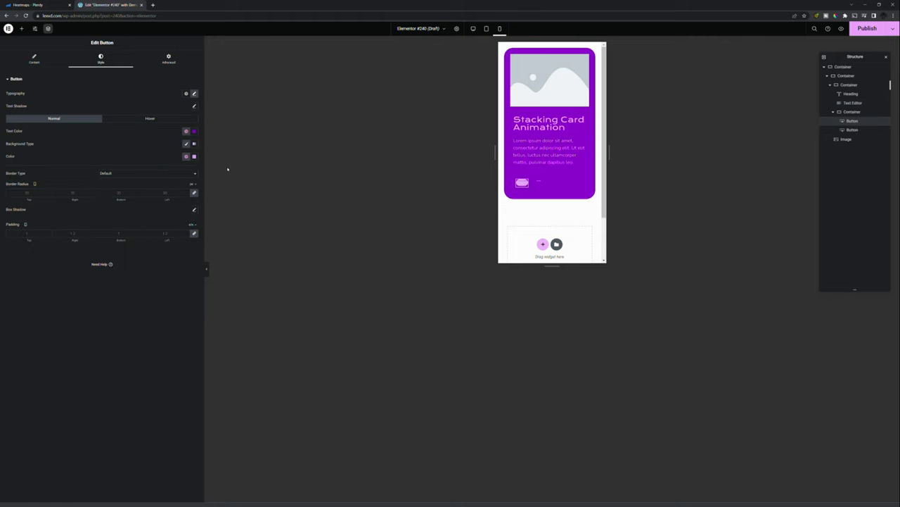
pyautogui.click(195, 94)
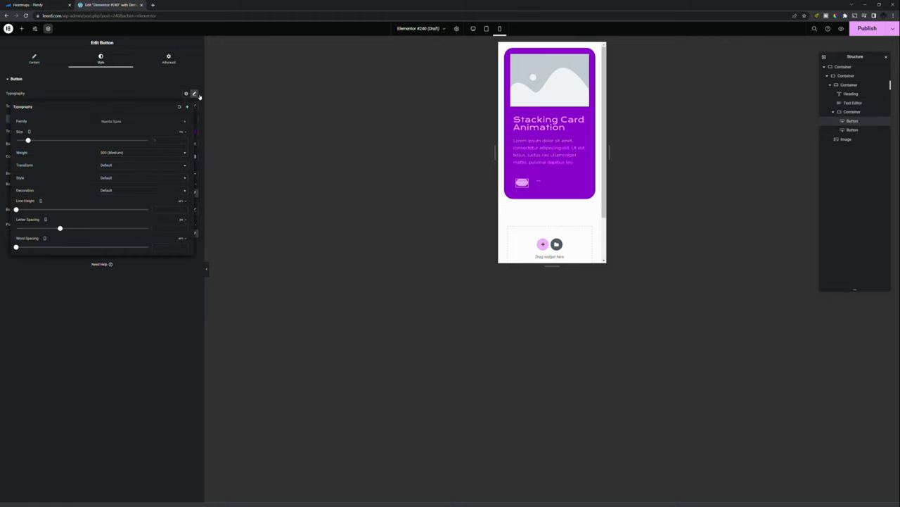
pyautogui.click(185, 131)
pyautogui.click(185, 149)
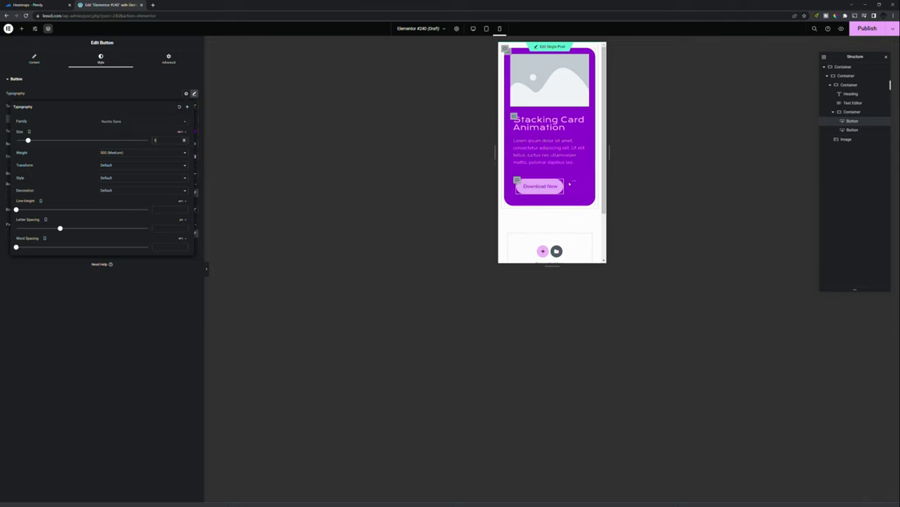
pyautogui.click(574, 185)
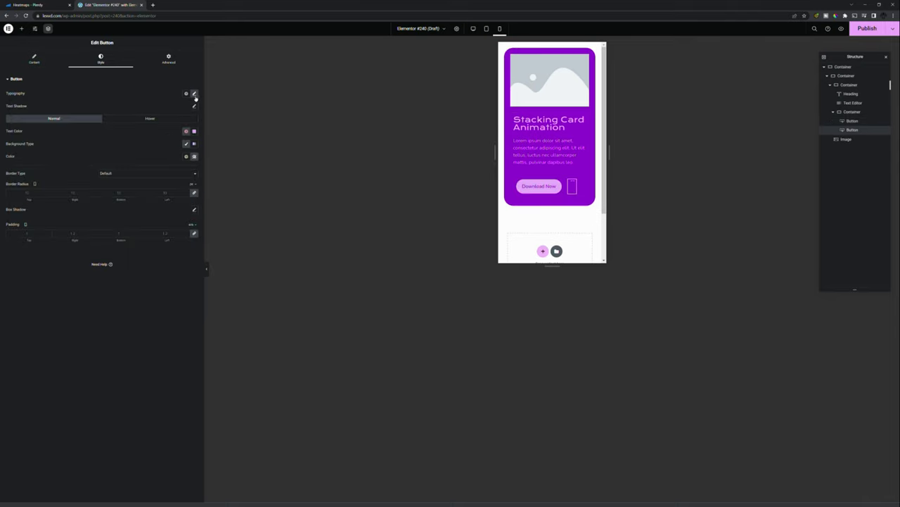
pyautogui.click(194, 93)
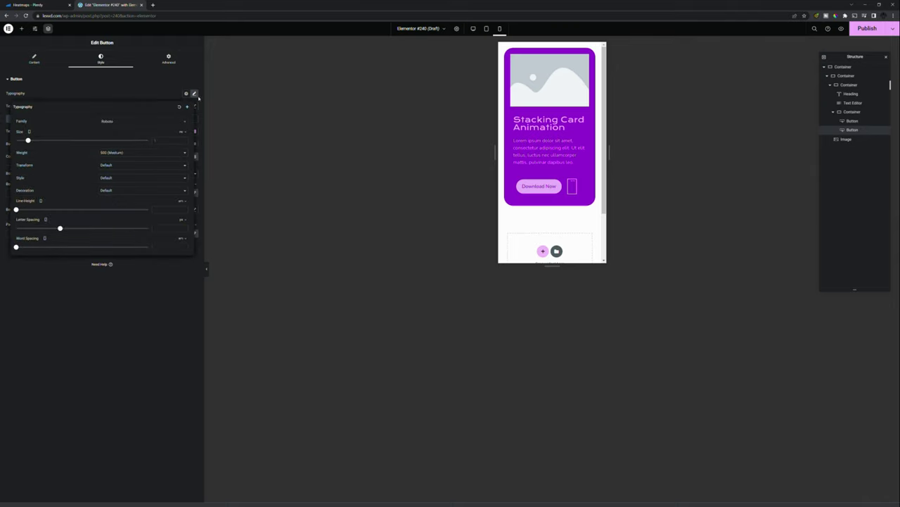
pyautogui.click(182, 132)
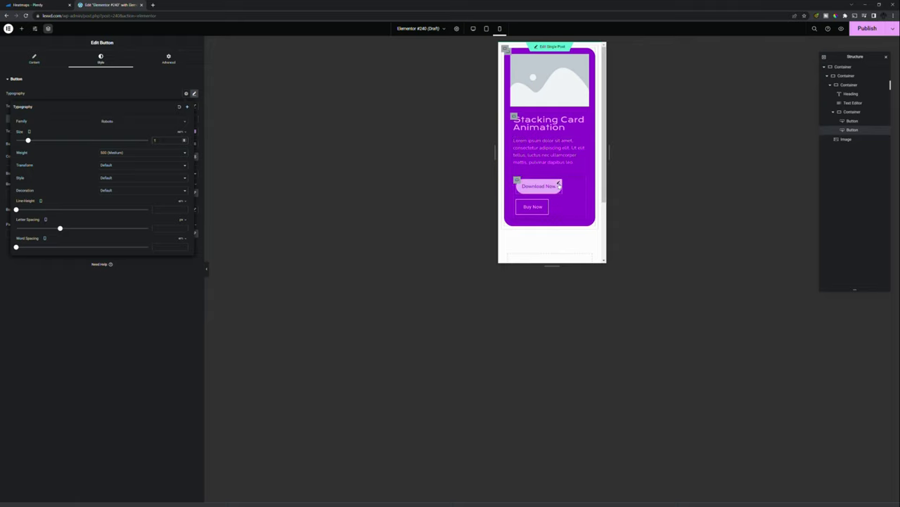
# Center the two buttons within their container on mobile by setting its justify content to center.
pyautogui.click(517, 180)
pyautogui.click(33, 59)
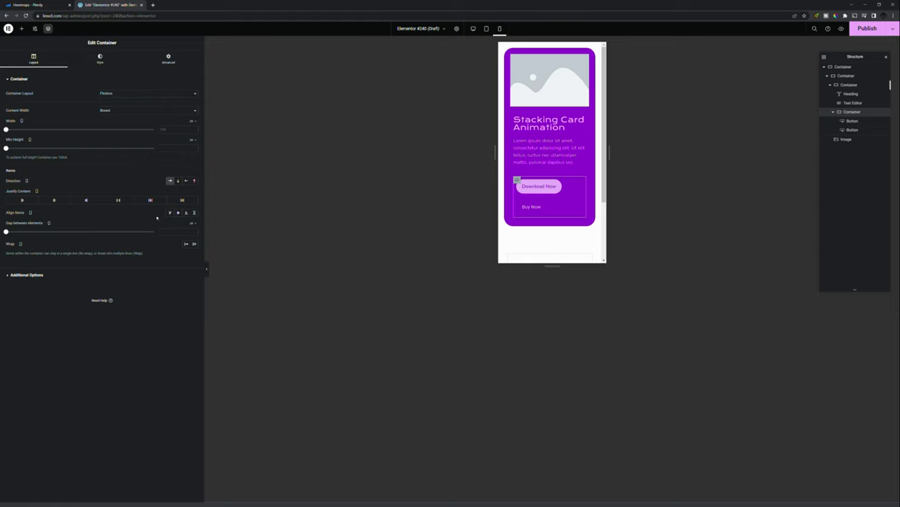
pyautogui.click(54, 199)
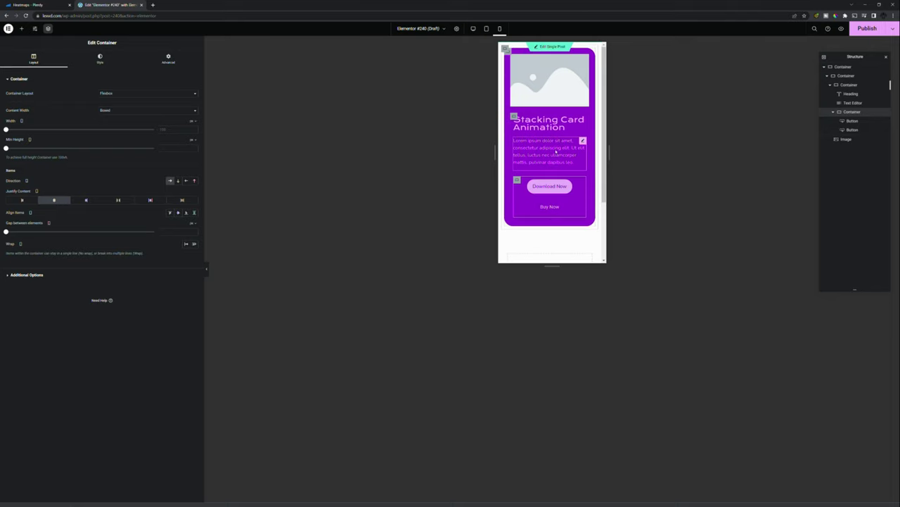
pyautogui.click(564, 206)
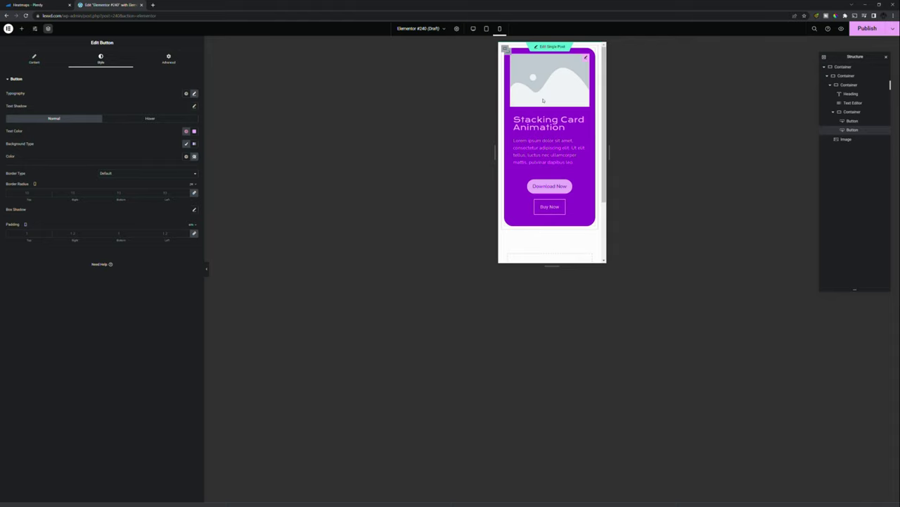
# Switch to the tablet layout and enlarge the lorem ipsum paragraph's font size using rem units.
pyautogui.click(487, 30)
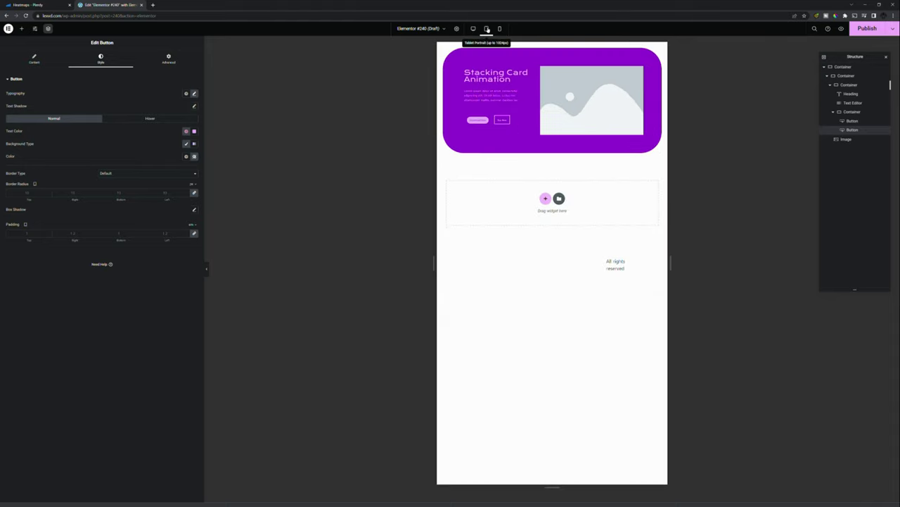
pyautogui.click(493, 96)
pyautogui.click(195, 119)
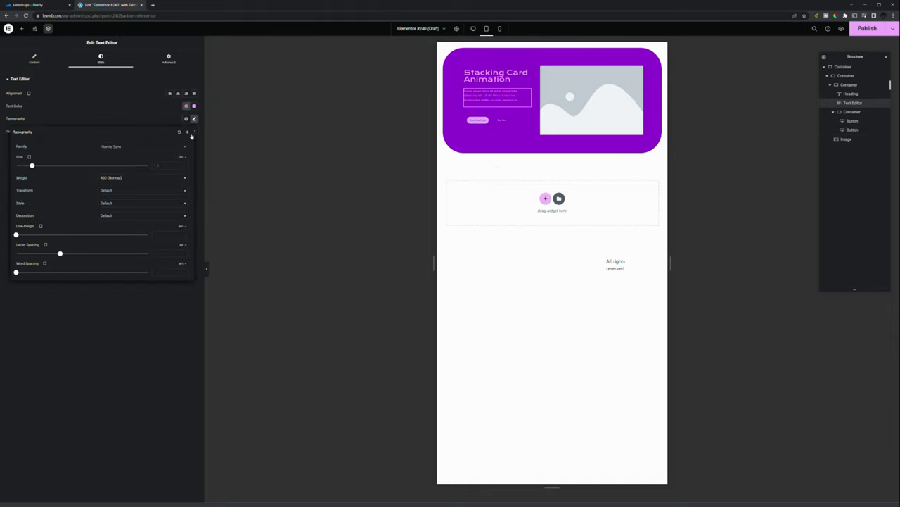
pyautogui.click(183, 159)
pyautogui.click(186, 175)
# Set the Stacking Card Animation heading's tablet font size to 1.5 rem.
pyautogui.click(500, 76)
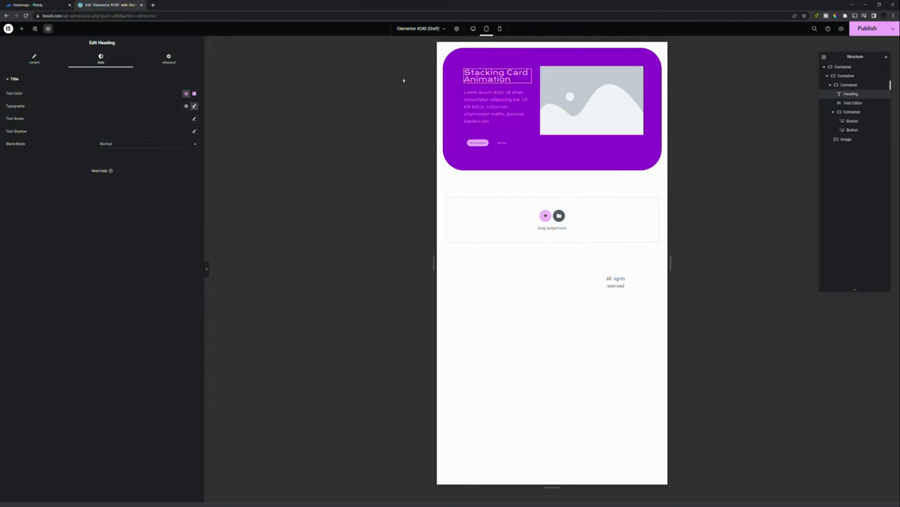
pyautogui.click(195, 106)
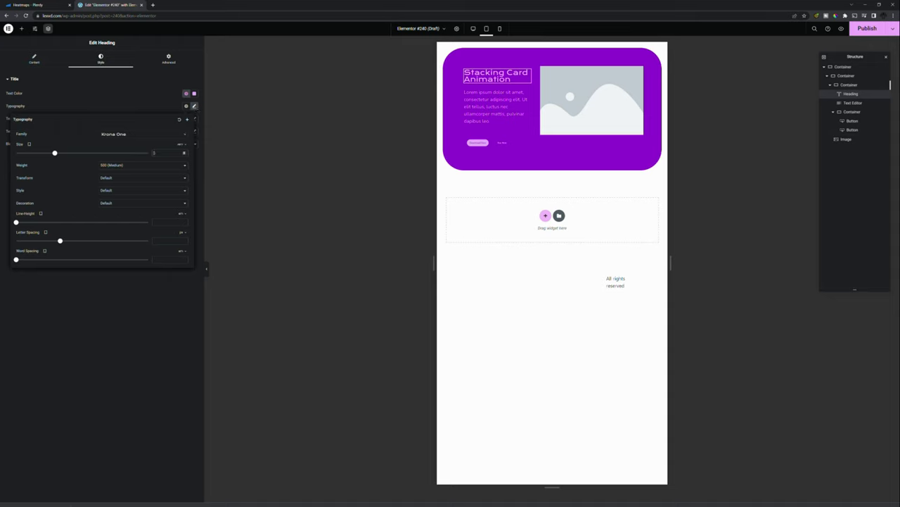
pyautogui.click(184, 154)
pyautogui.write('.5')
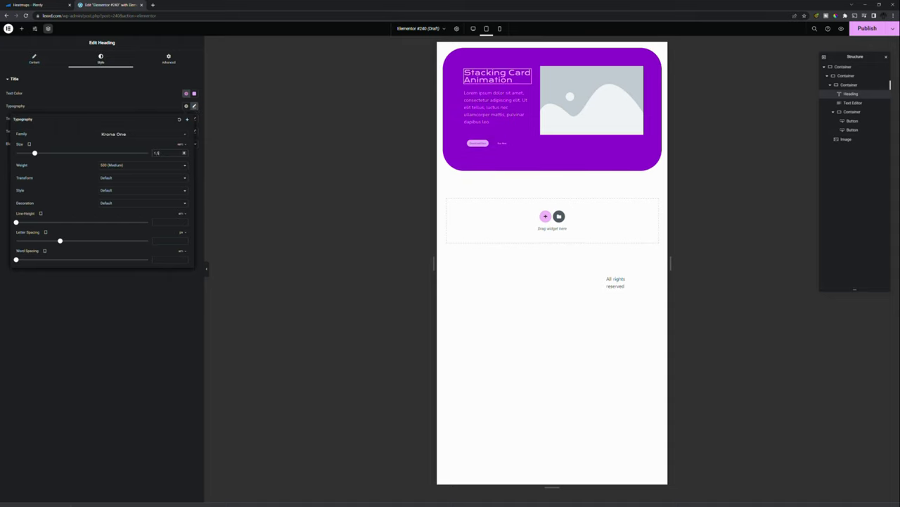
# Set the tablet font size of both the Download Now and Buy Now buttons to 1 rem.
pyautogui.click(478, 142)
pyautogui.click(194, 106)
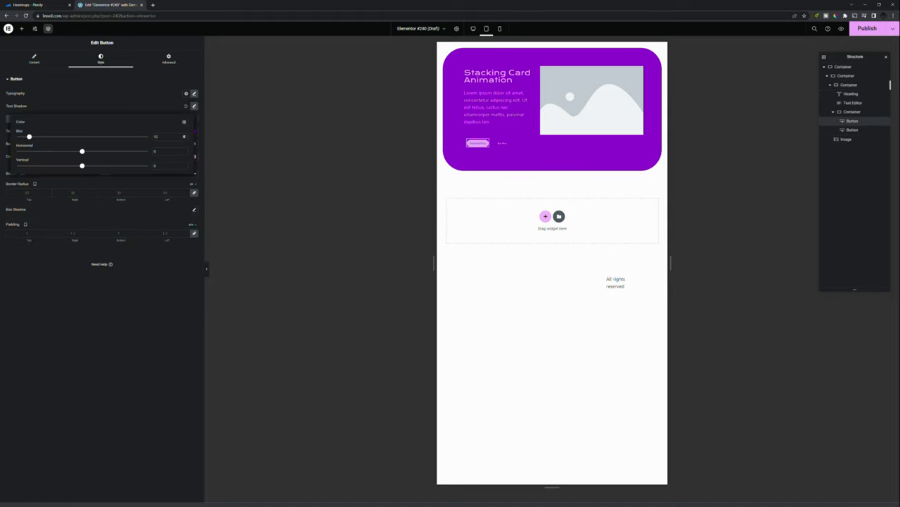
pyautogui.click(185, 105)
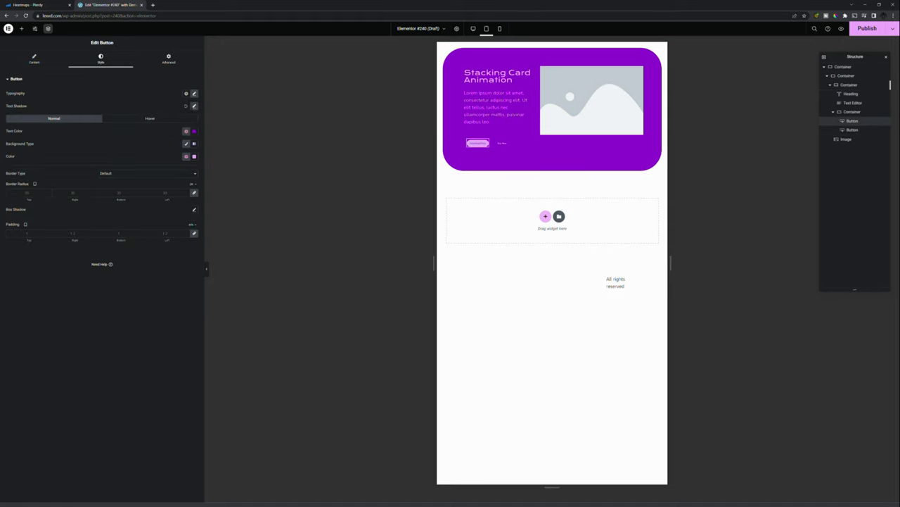
pyautogui.click(195, 93)
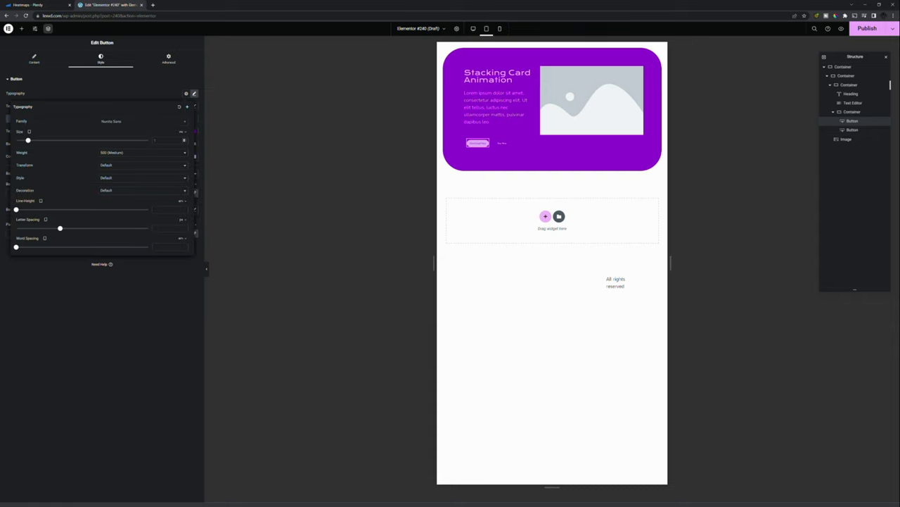
pyautogui.click(182, 132)
pyautogui.click(185, 151)
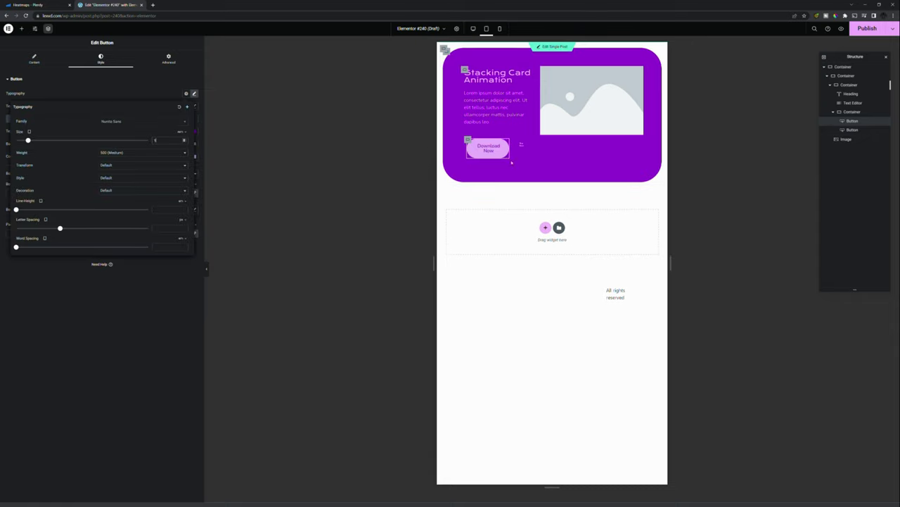
pyautogui.click(195, 94)
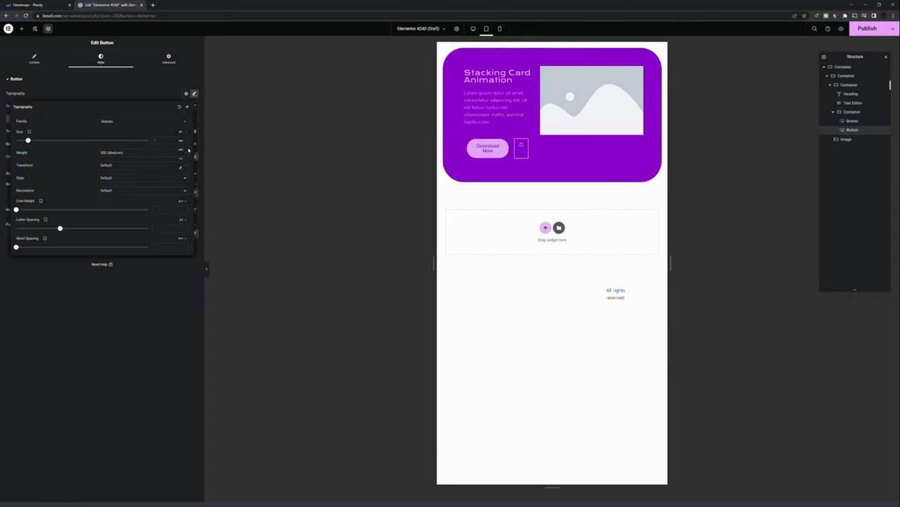
pyautogui.click(187, 149)
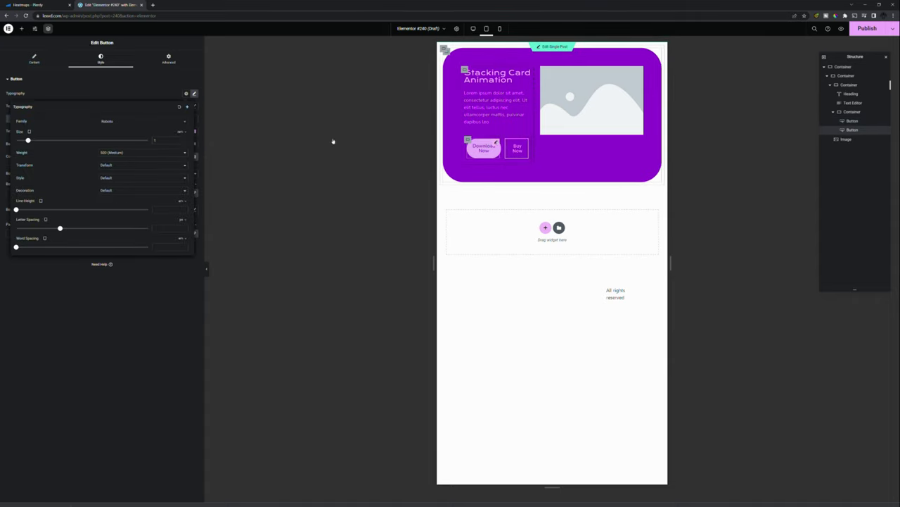
pyautogui.click(145, 96)
pyautogui.click(196, 106)
pyautogui.click(188, 109)
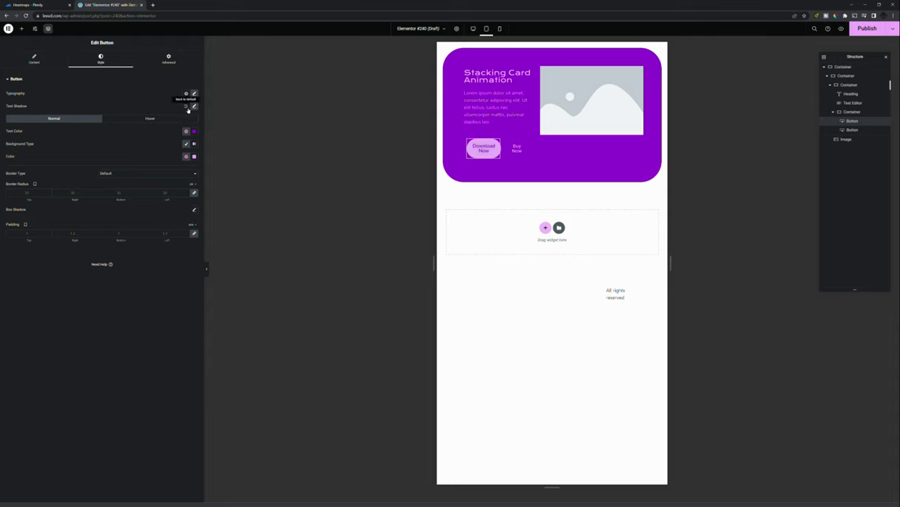
pyautogui.click(194, 93)
pyautogui.click(59, 83)
# Stack the two buttons in a column on tablet and center their container's justify content and align items.
pyautogui.click(467, 140)
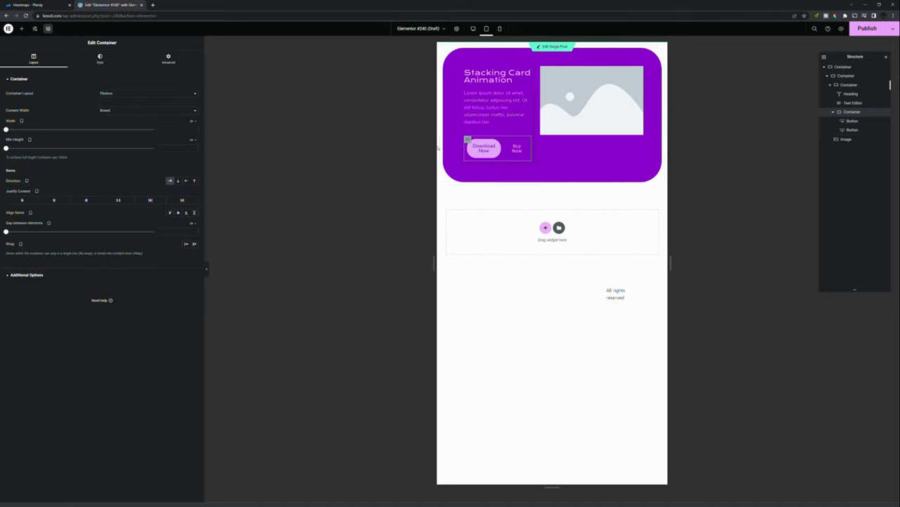
pyautogui.click(178, 181)
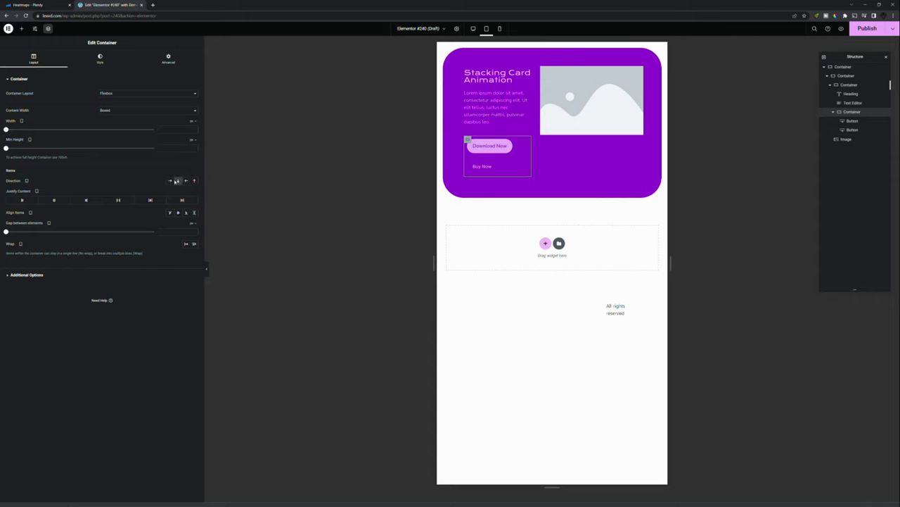
pyautogui.click(54, 199)
pyautogui.click(178, 212)
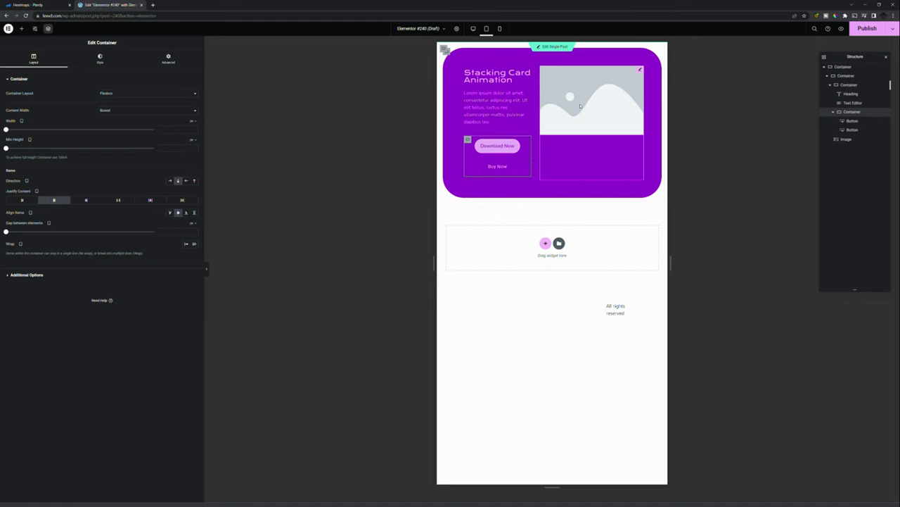
# Center the placeholder image vertically in the card on tablet by setting its align self to center.
pyautogui.click(595, 131)
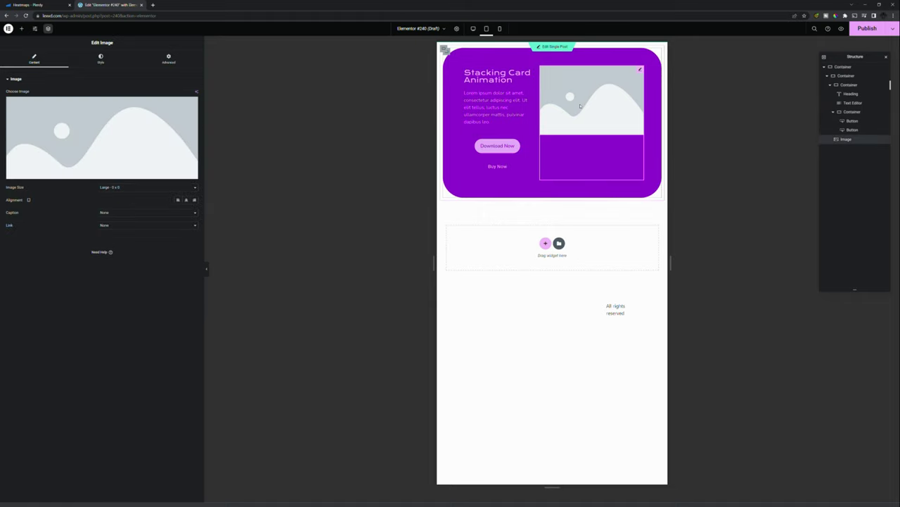
pyautogui.click(107, 61)
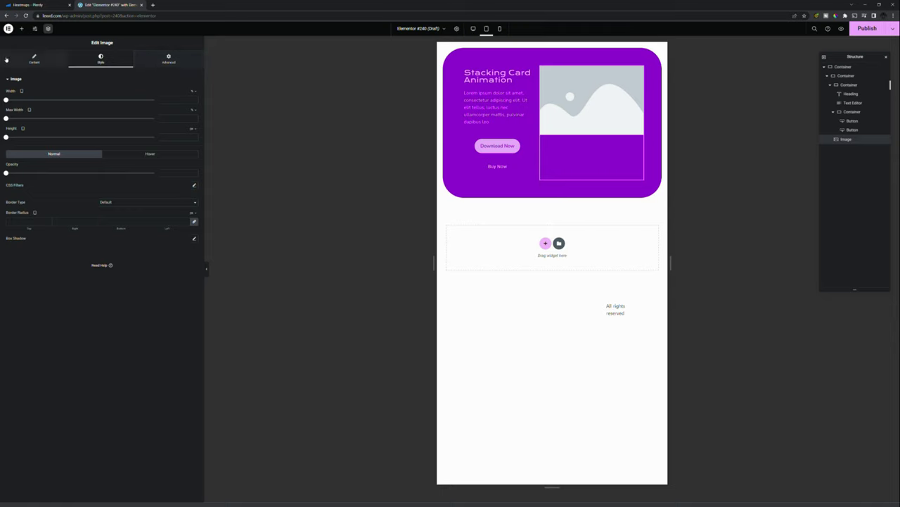
pyautogui.click(30, 62)
pyautogui.click(179, 57)
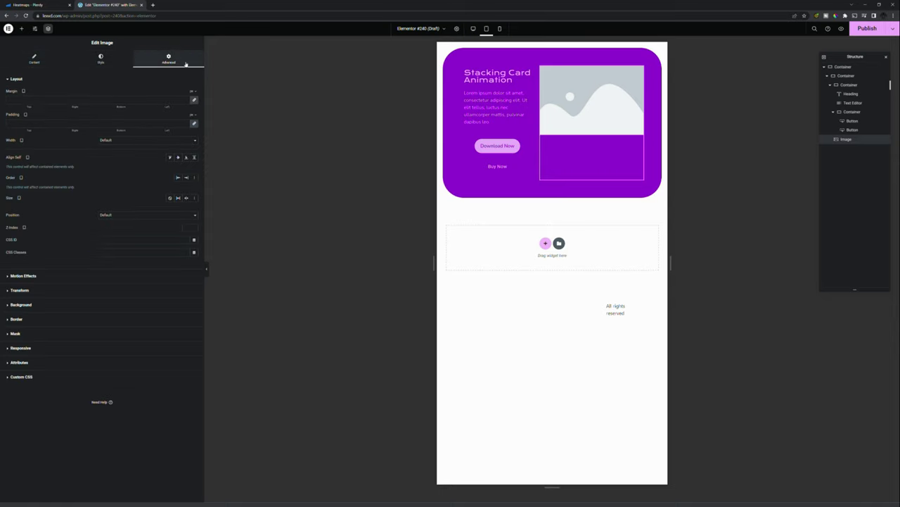
pyautogui.click(179, 158)
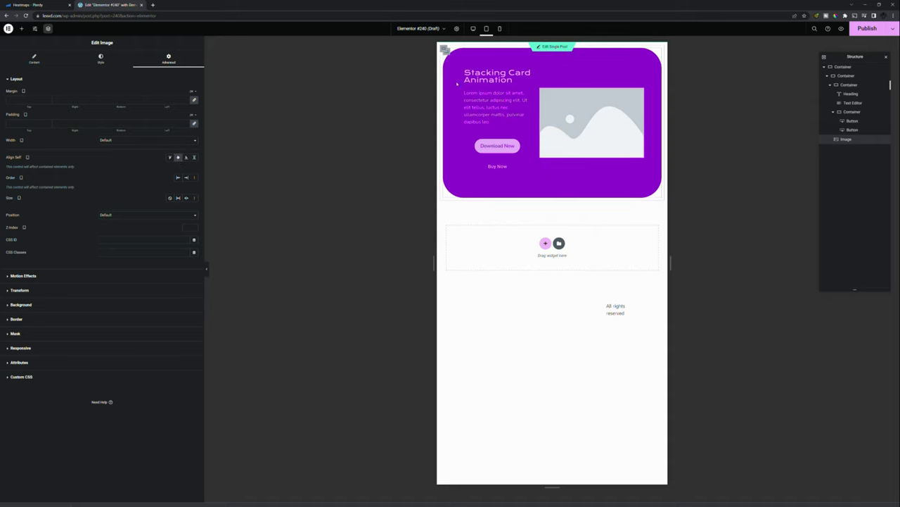
# Check the card's layout in the desktop, tablet and mobile views.
pyautogui.click(473, 28)
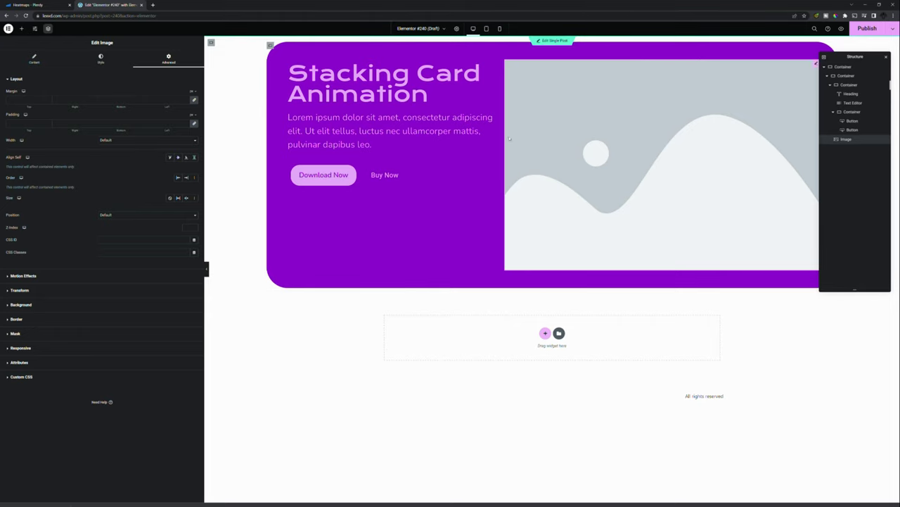
pyautogui.click(486, 30)
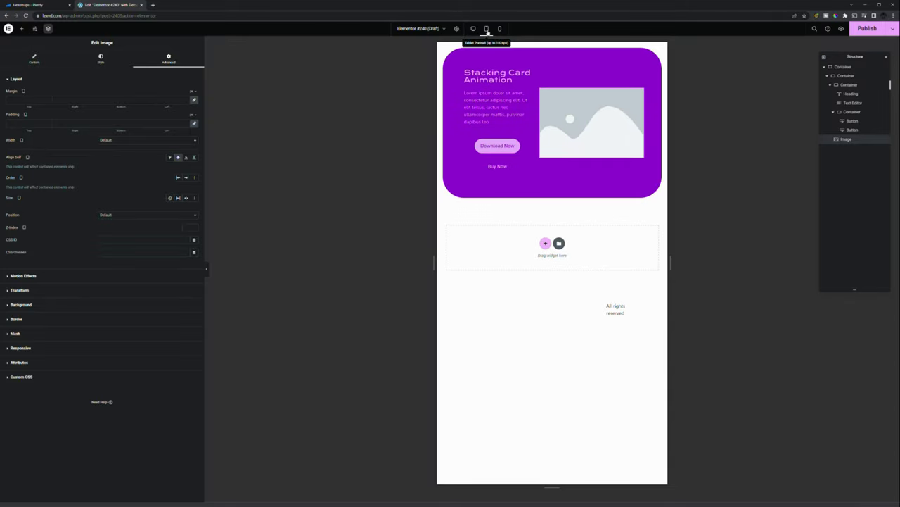
pyautogui.click(500, 29)
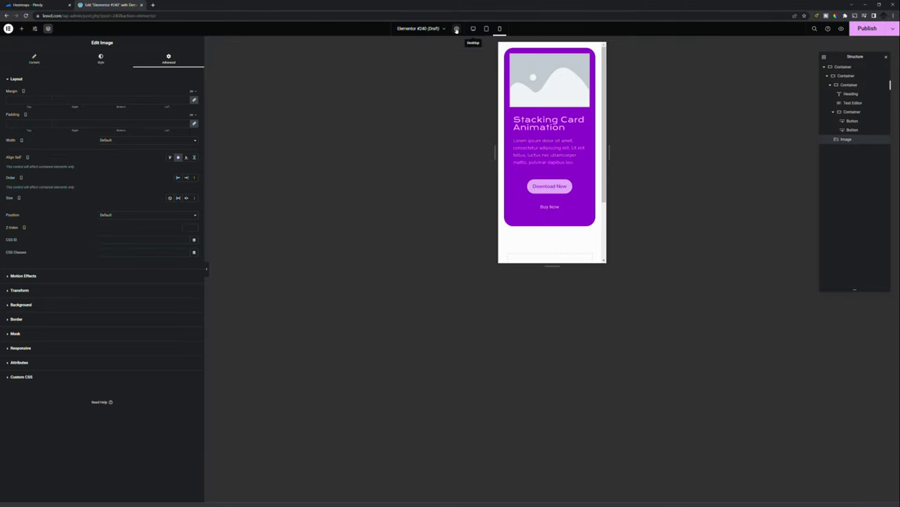
# In the desktop layout, set the align self of the container holding the heading, text and buttons to center.
pyautogui.click(472, 30)
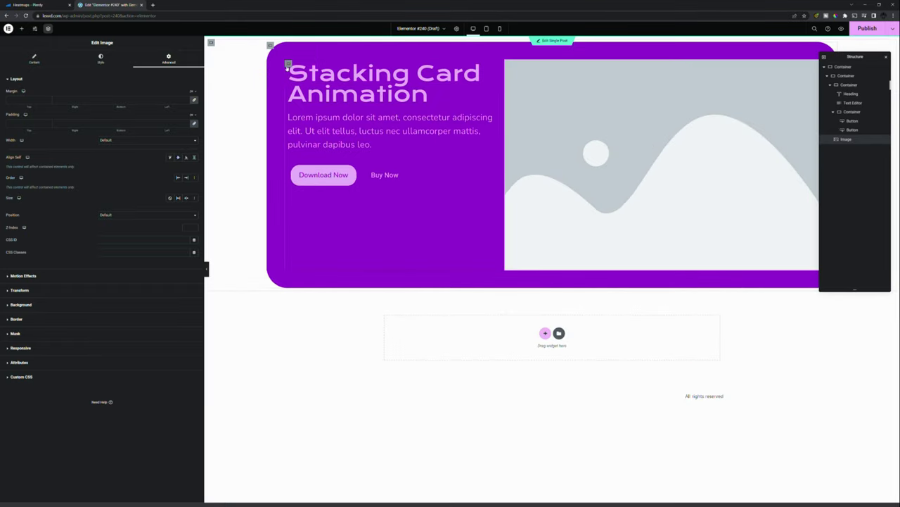
pyautogui.rightClick(273, 47)
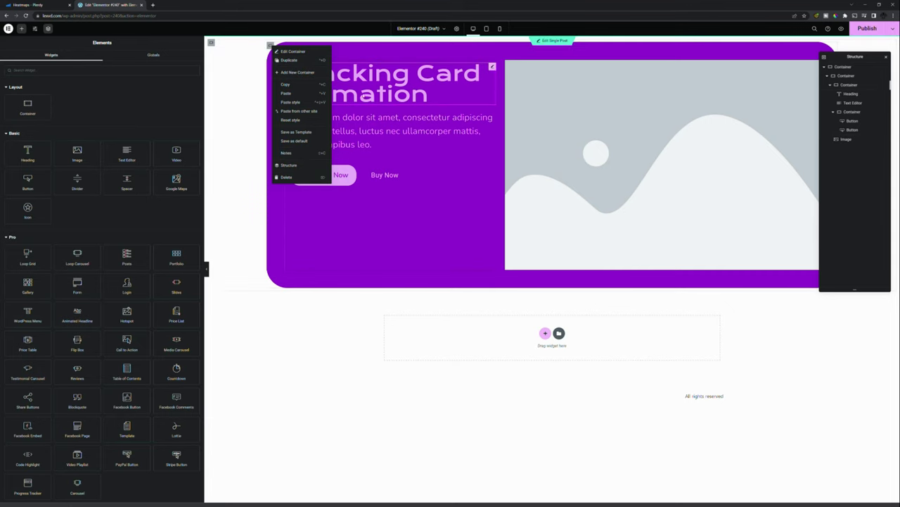
pyautogui.click(338, 74)
pyautogui.click(288, 64)
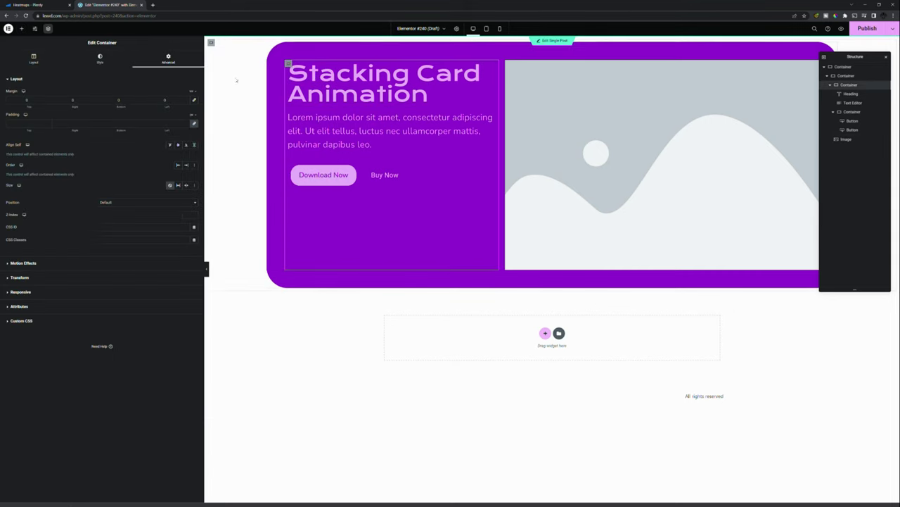
pyautogui.click(179, 145)
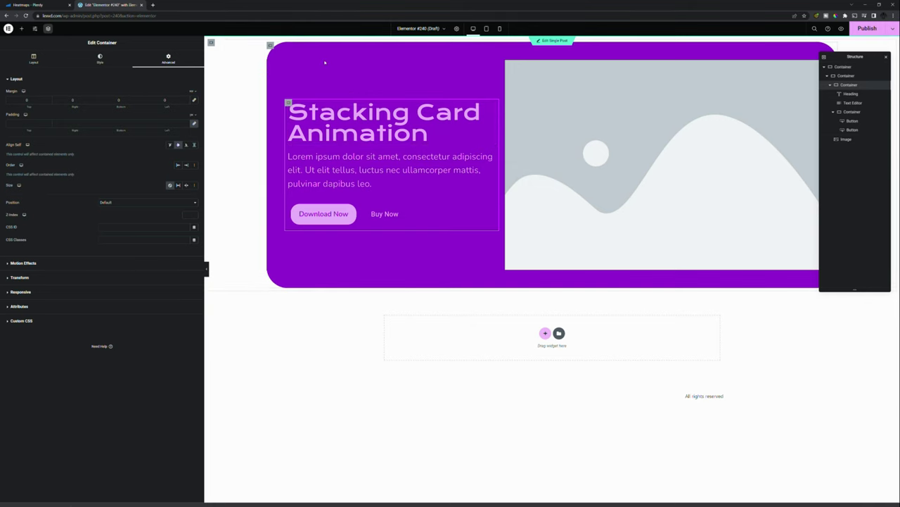
# Duplicate the purple card to make three more cards with orange, red and blue background colors.
pyautogui.rightClick(273, 48)
pyautogui.click(288, 61)
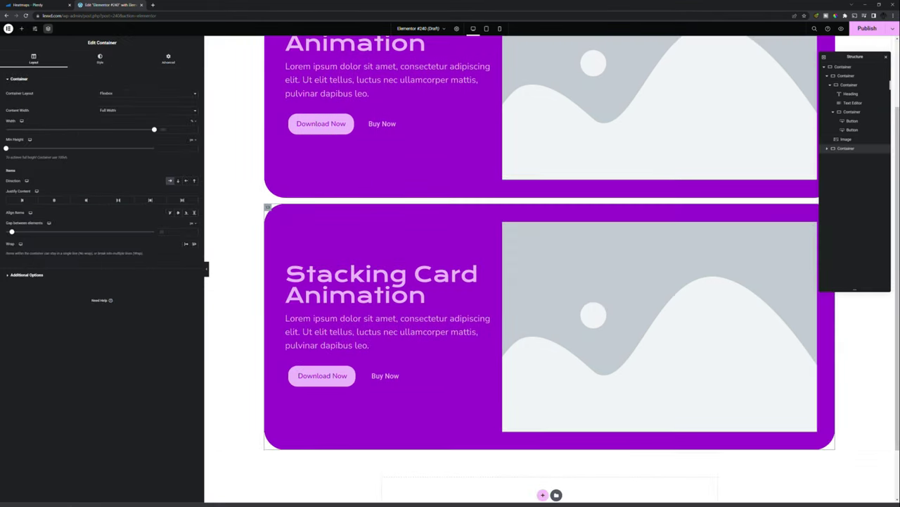
pyautogui.click(100, 58)
pyautogui.click(186, 118)
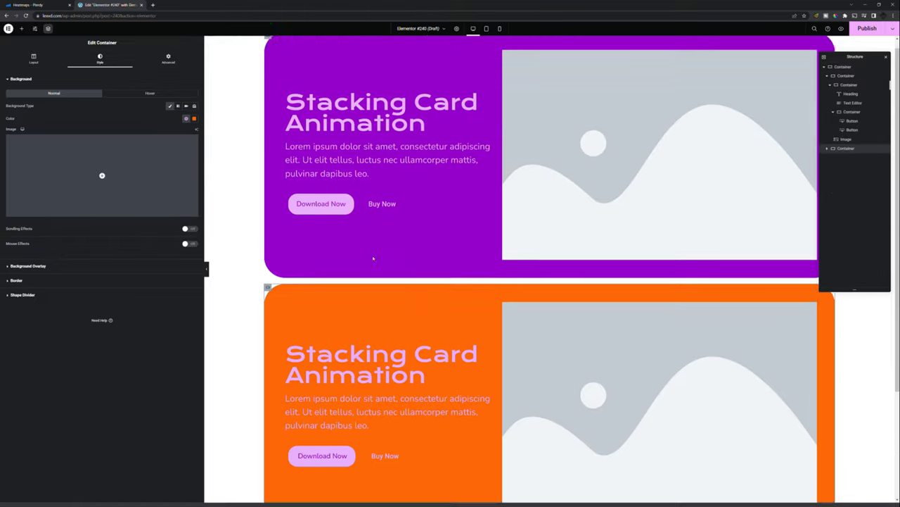
pyautogui.scroll(-3, 492, 282)
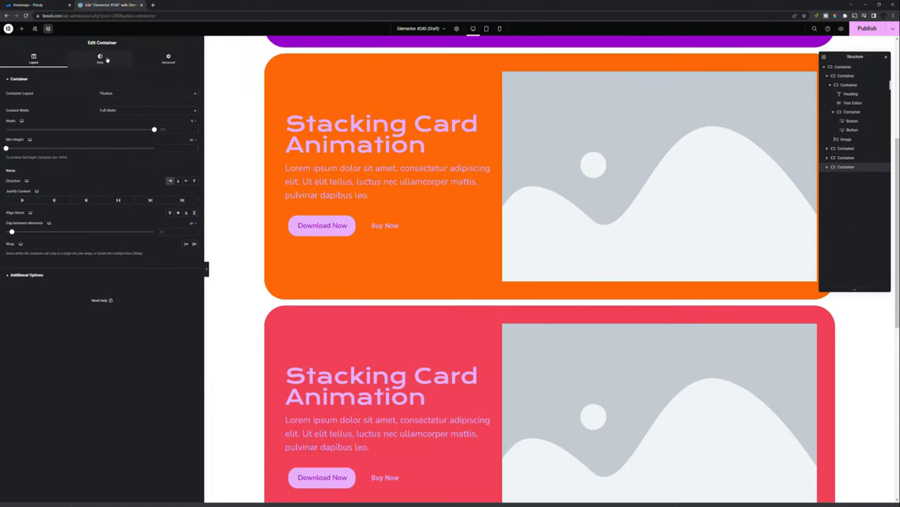
pyautogui.click(100, 57)
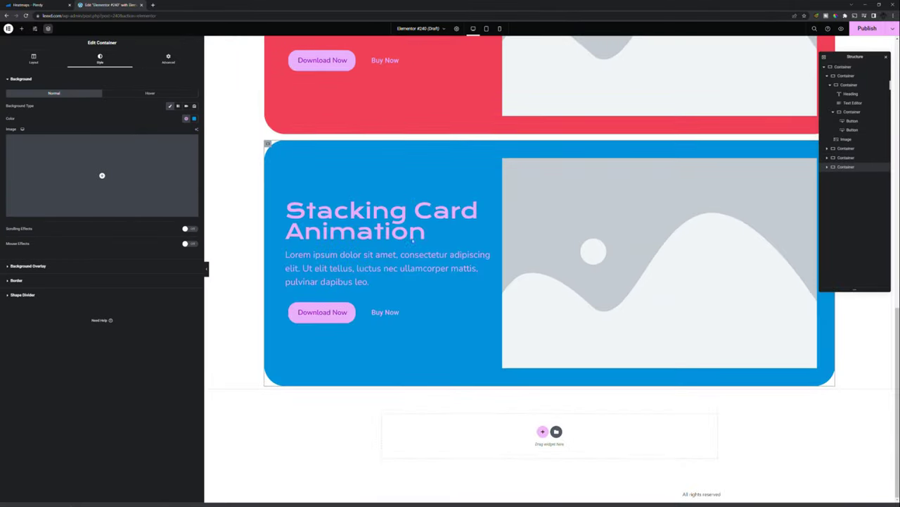
# Review the four colored cards along the page.
pyautogui.scroll(4, 458, 263)
pyautogui.scroll(6, 458, 263)
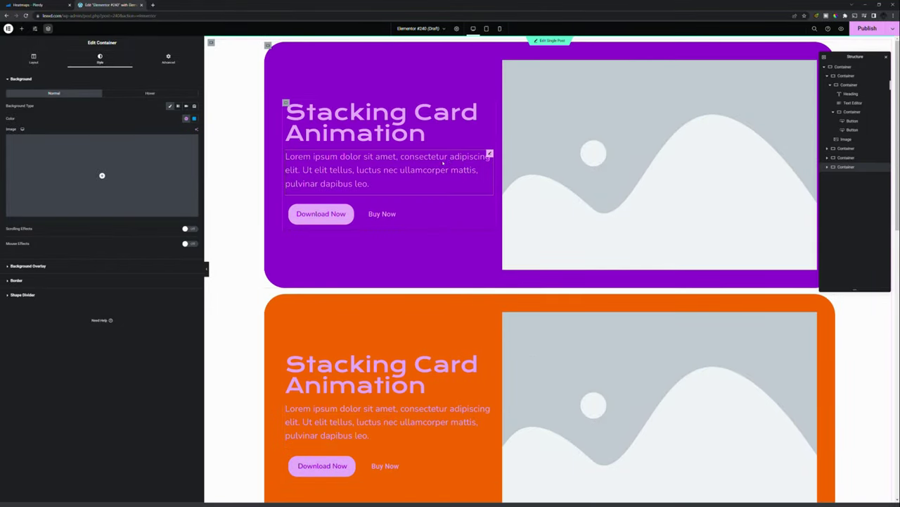
pyautogui.scroll(-9, 443, 163)
pyautogui.scroll(6, 566, 291)
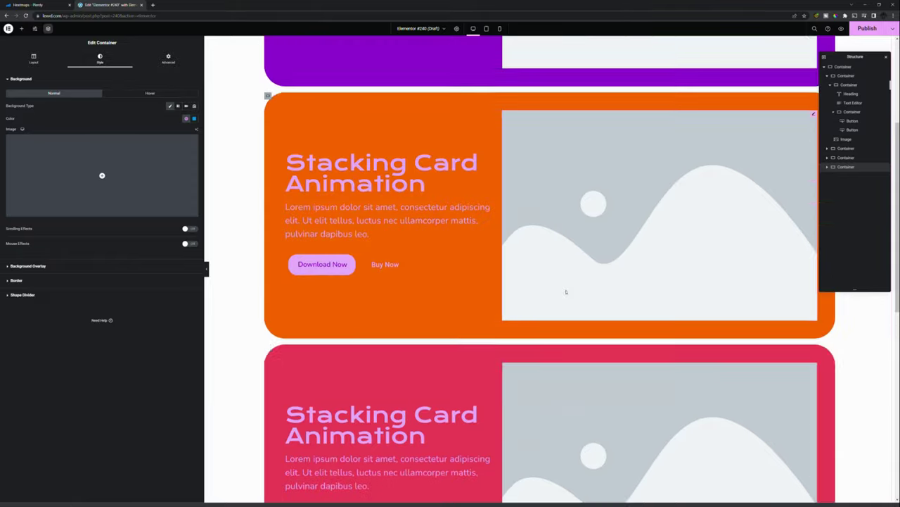
pyautogui.scroll(3, 566, 291)
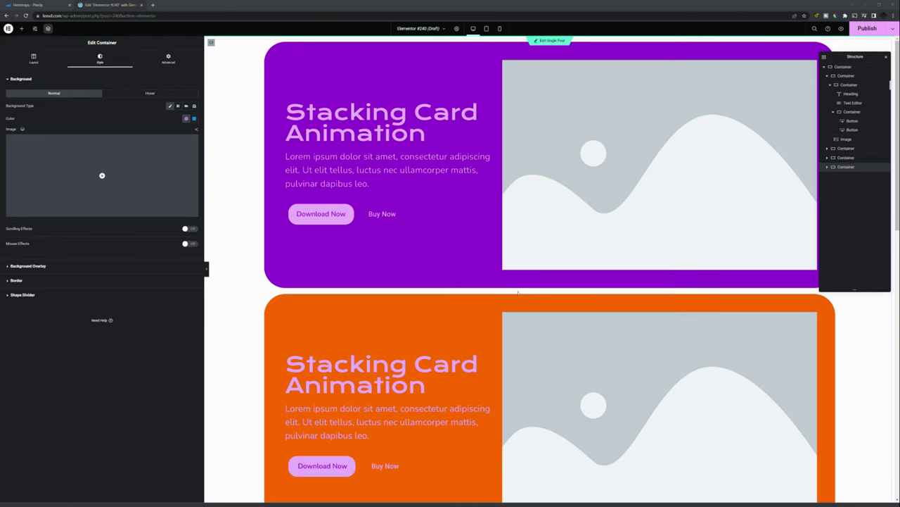
# Set the orange card's top margin to 20% and its unlinked right, bottom and left margins to 0.
pyautogui.click(518, 300)
pyautogui.click(168, 58)
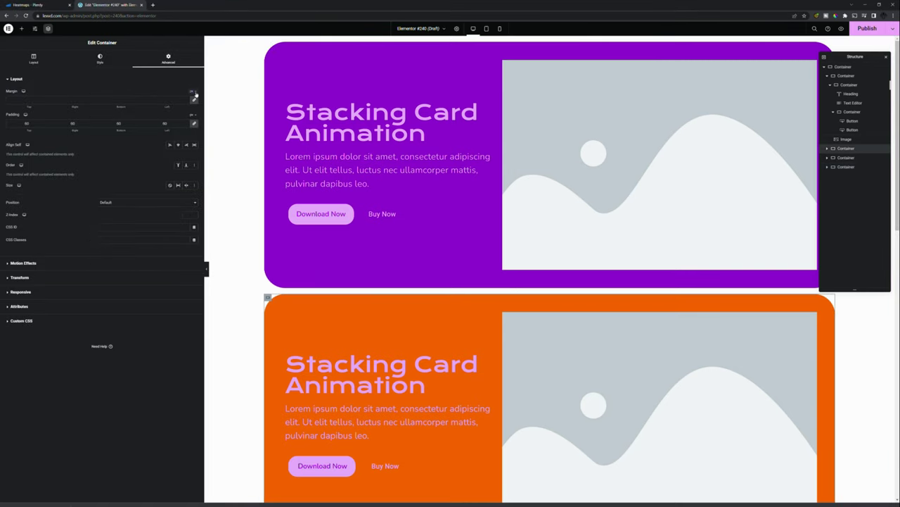
pyautogui.click(196, 100)
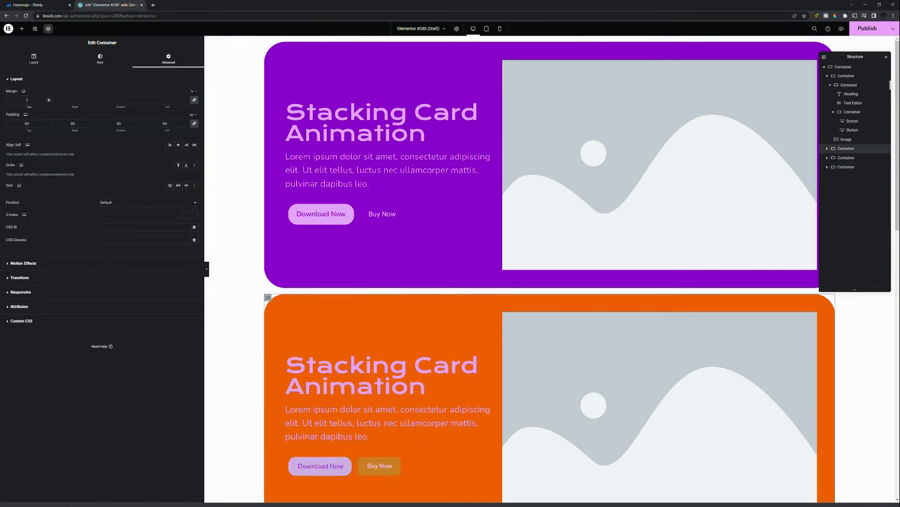
pyautogui.write('20')
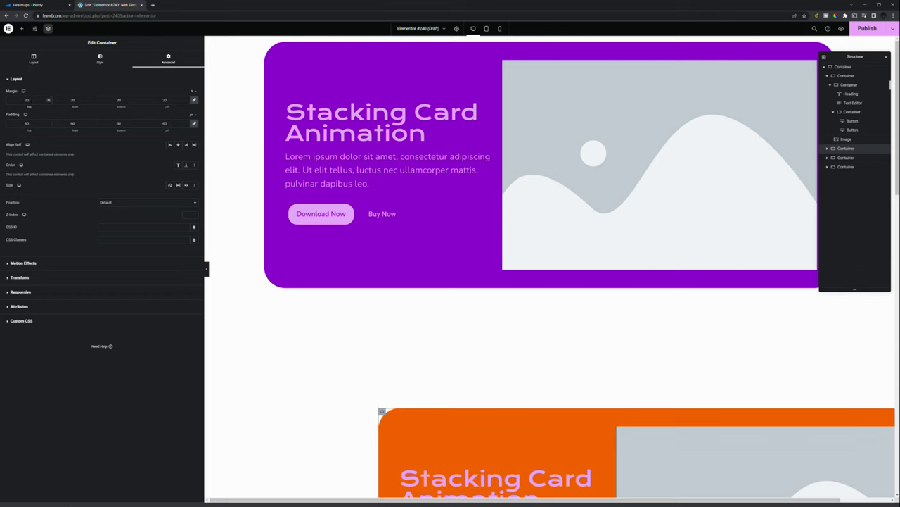
pyautogui.click(194, 100)
pyautogui.click(72, 100)
pyautogui.click(119, 100)
pyautogui.write('0')
pyautogui.press('Tab')
pyautogui.write('0')
pyautogui.scroll(-6, 300, 211)
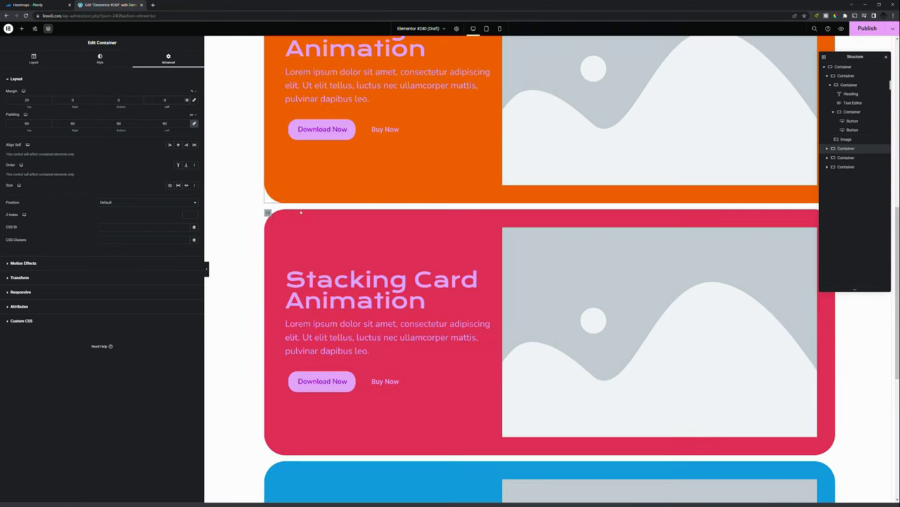
# Set the top margin of both the red and blue cards to 20%, with 0 on the other sides.
pyautogui.click(267, 212)
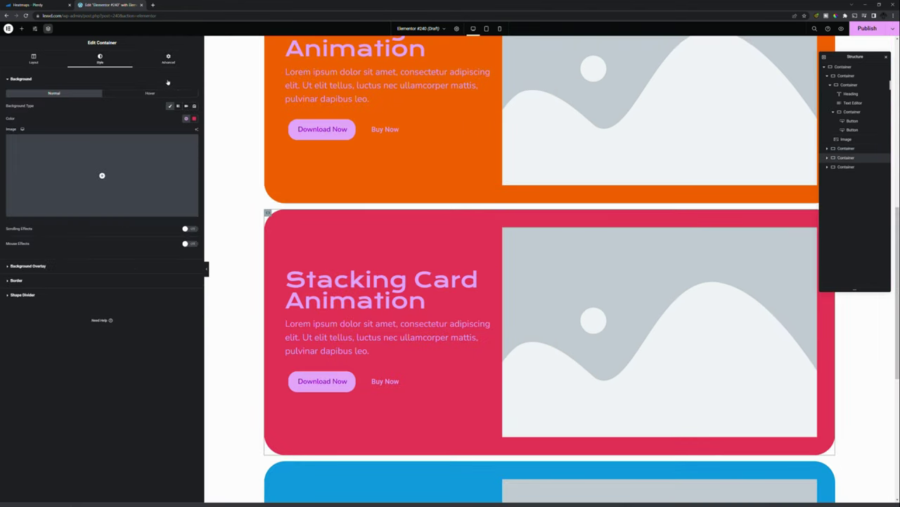
pyautogui.click(168, 58)
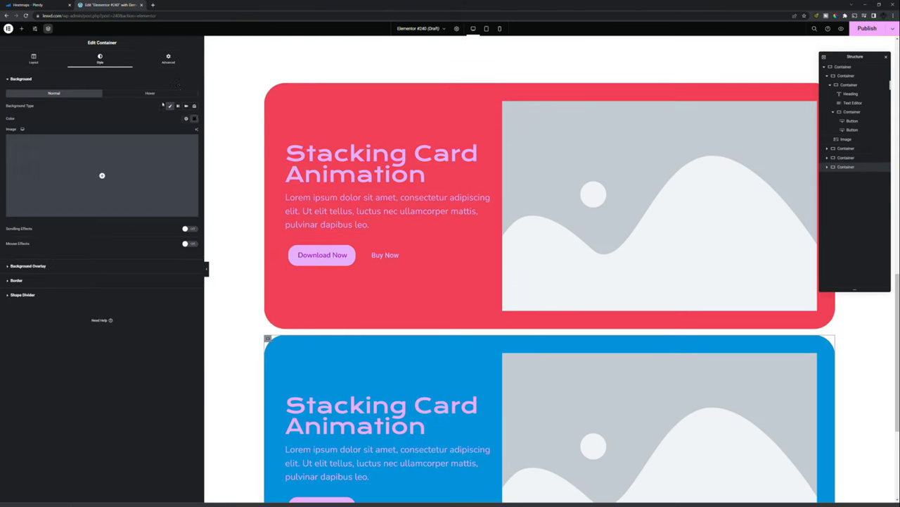
pyautogui.click(168, 59)
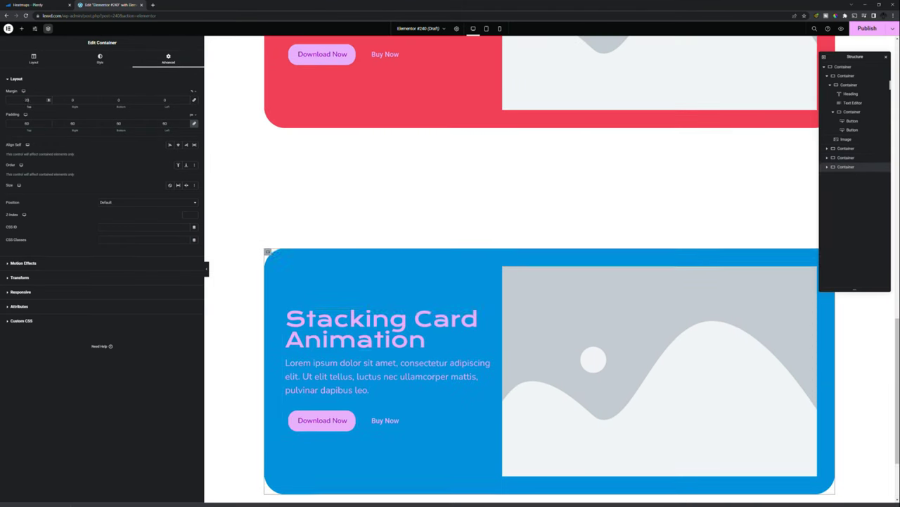
pyautogui.scroll(-2, 493, 253)
pyautogui.scroll(10, 492, 249)
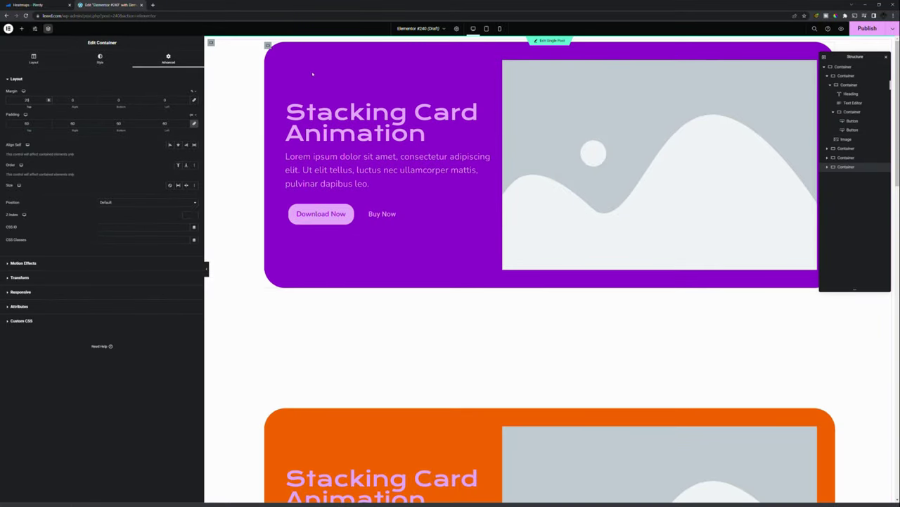
# Make the purple card sticky to the top with an offset of 50, and check how it scrolls over the orange card.
pyautogui.click(267, 45)
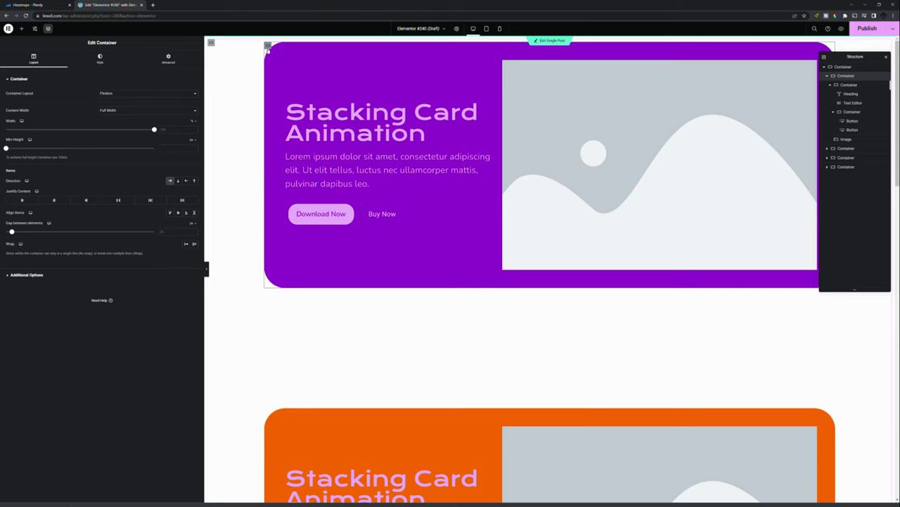
pyautogui.click(168, 57)
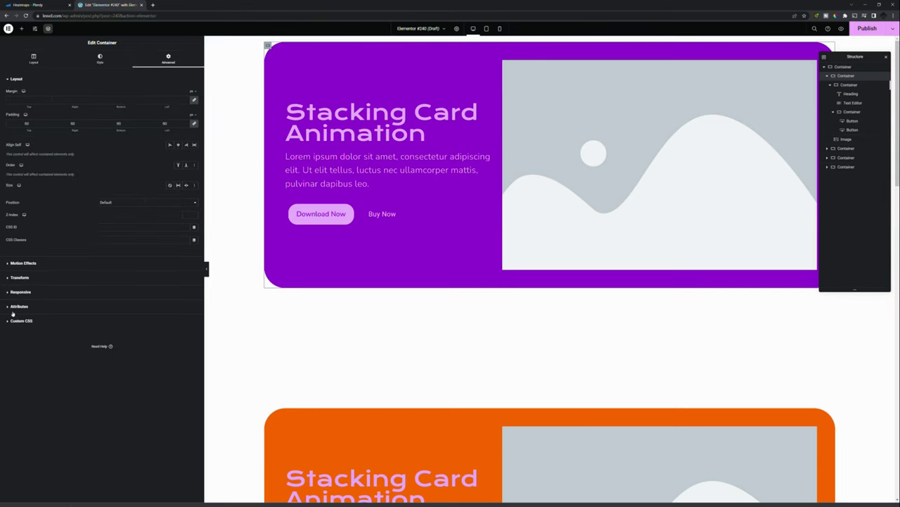
pyautogui.click(20, 277)
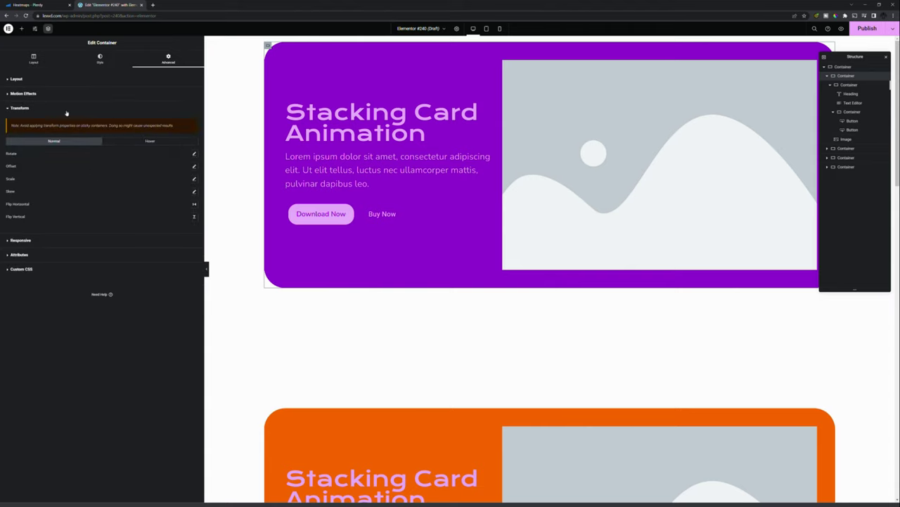
pyautogui.click(28, 95)
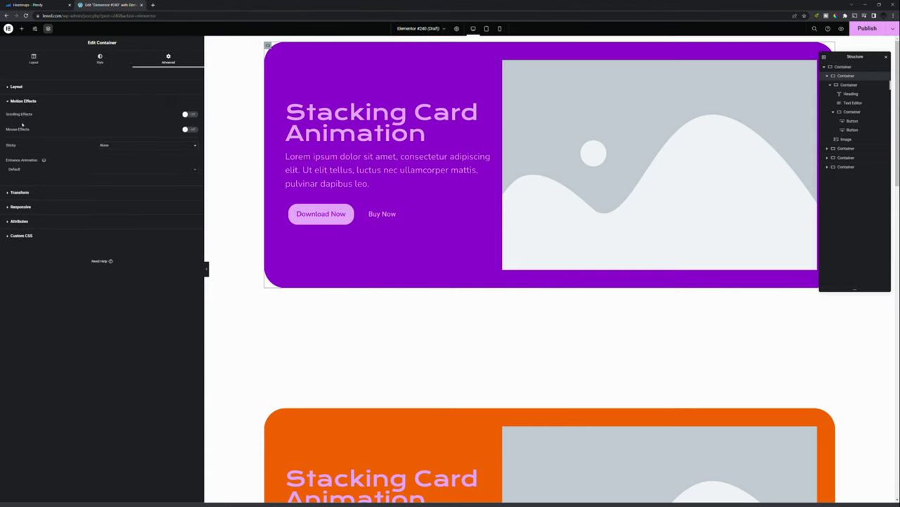
pyautogui.click(137, 160)
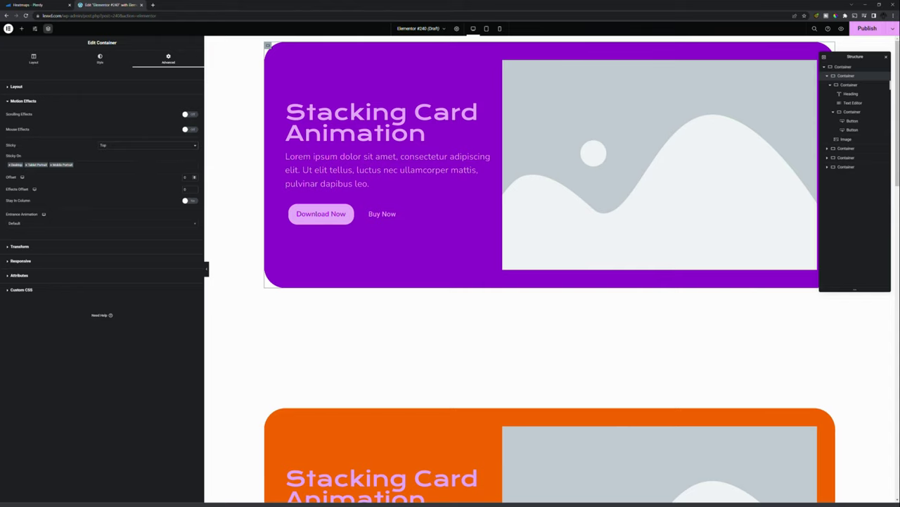
pyautogui.write('50')
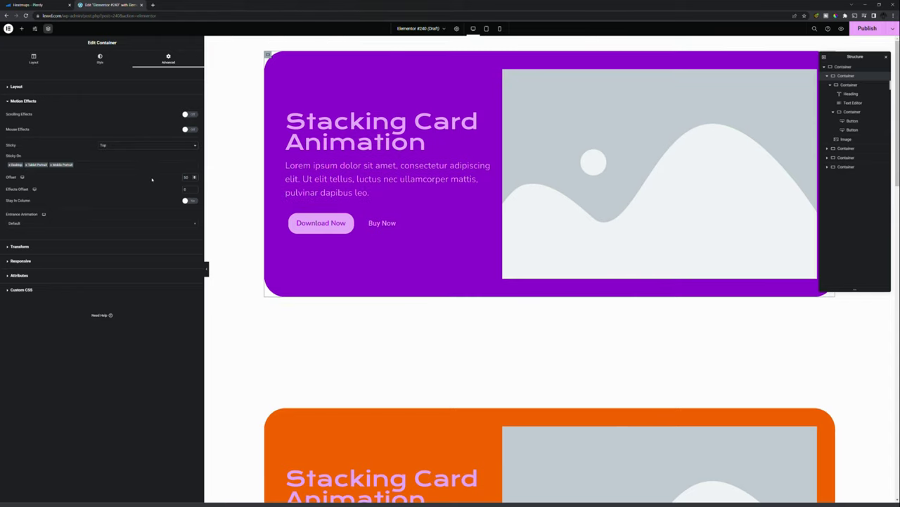
pyautogui.scroll(-4, 584, 255)
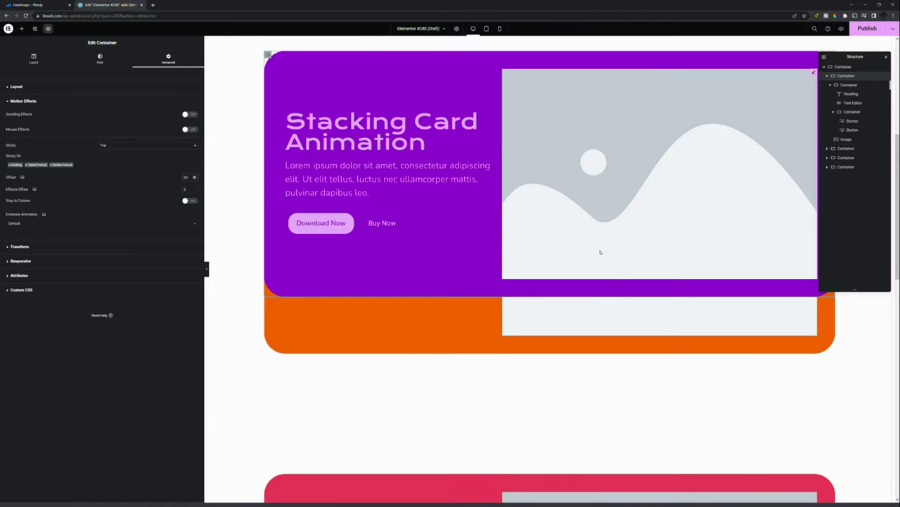
pyautogui.scroll(3, 602, 255)
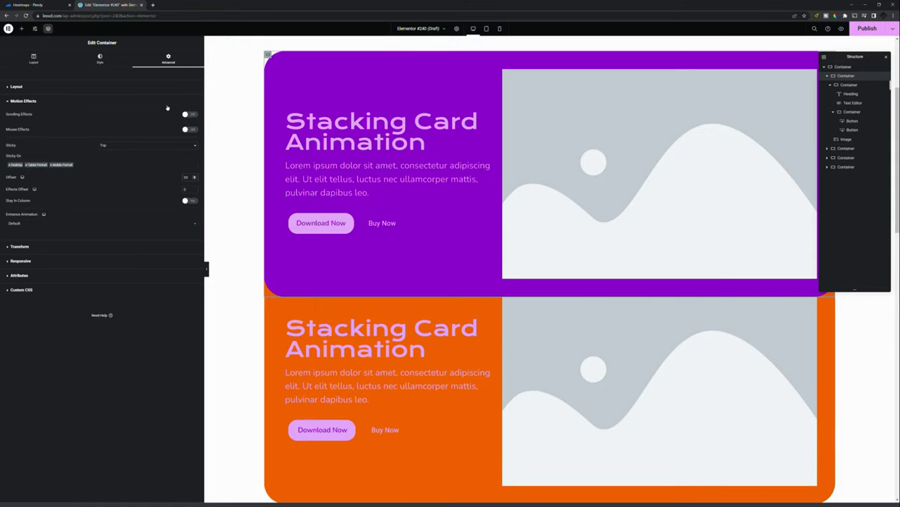
# Set the z-index of the purple card to 1 and of the orange card to 2, and test the overlap.
pyautogui.click(48, 89)
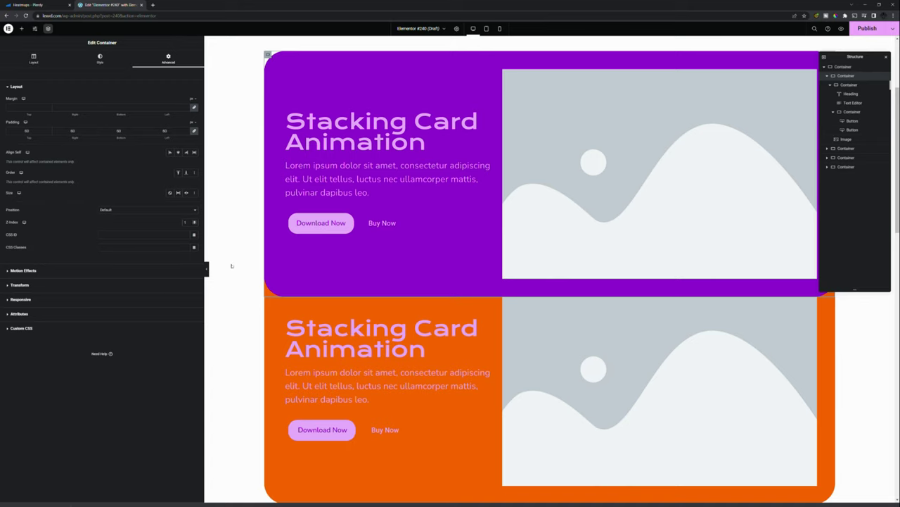
pyautogui.click(458, 331)
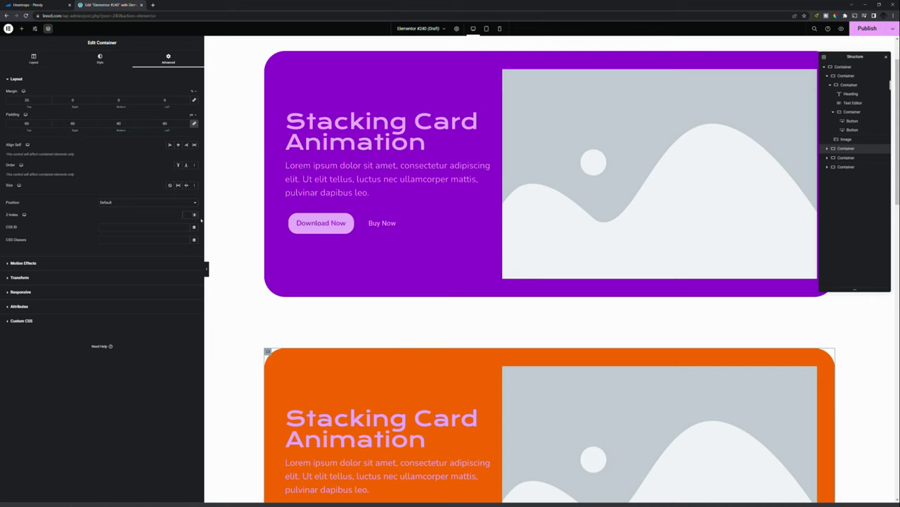
pyautogui.scroll(-3, 325, 287)
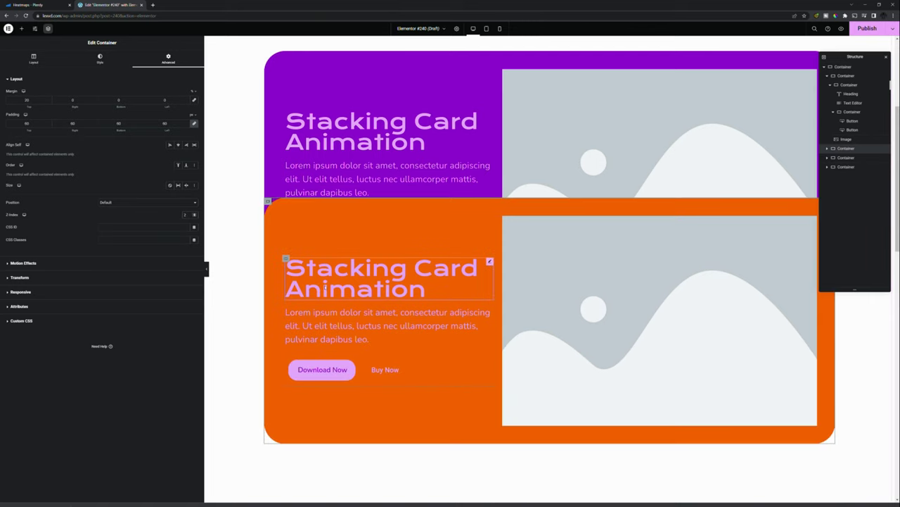
pyautogui.scroll(2, 325, 287)
pyautogui.scroll(-2, 324, 288)
pyautogui.scroll(2, 322, 291)
pyautogui.scroll(-2, 320, 294)
# Make the orange card sticky to the top with an offset of 80 so the purple edge shows above it.
pyautogui.click(107, 262)
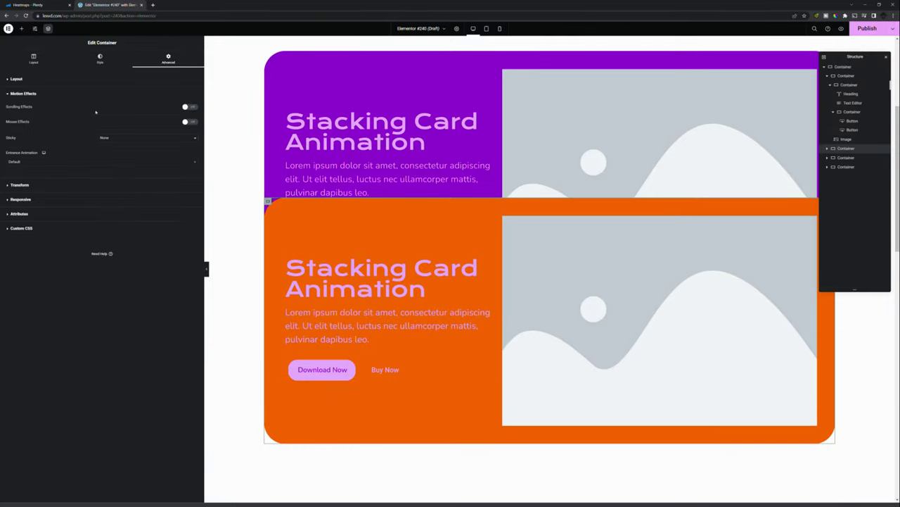
pyautogui.click(141, 149)
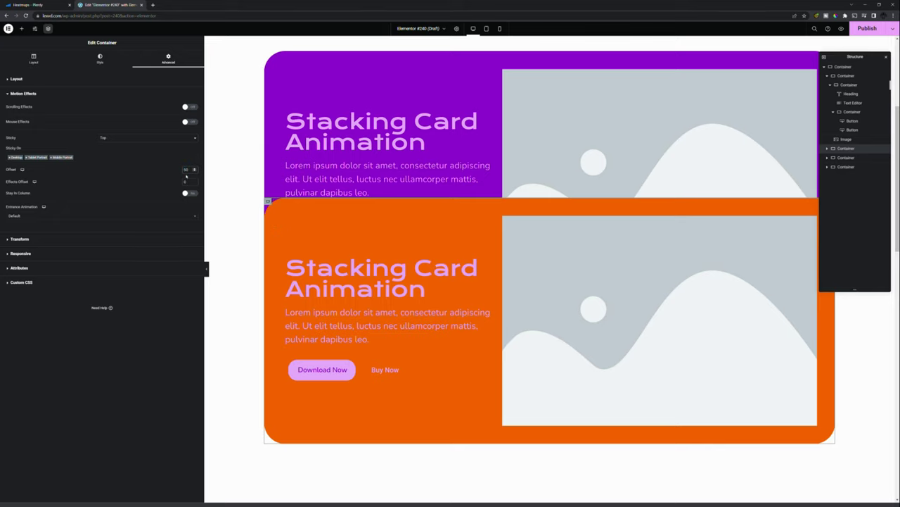
pyautogui.scroll(-5, 247, 304)
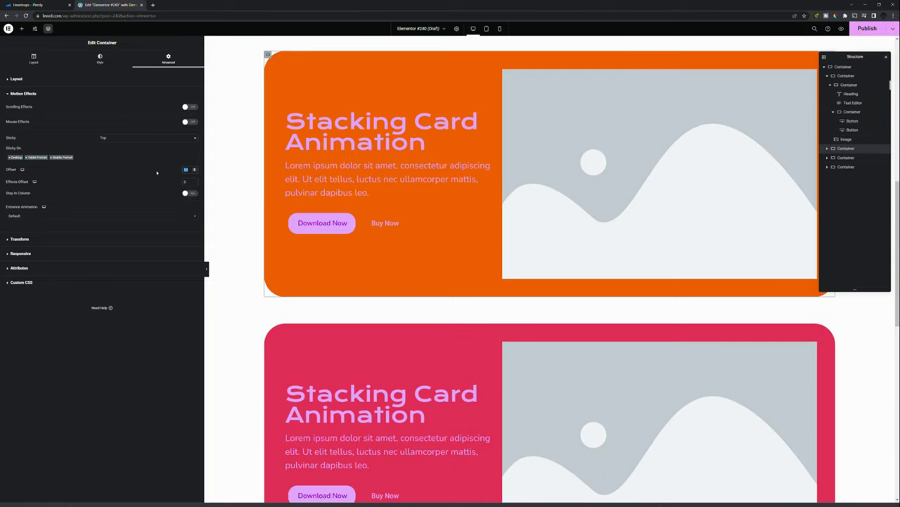
pyautogui.write('70')
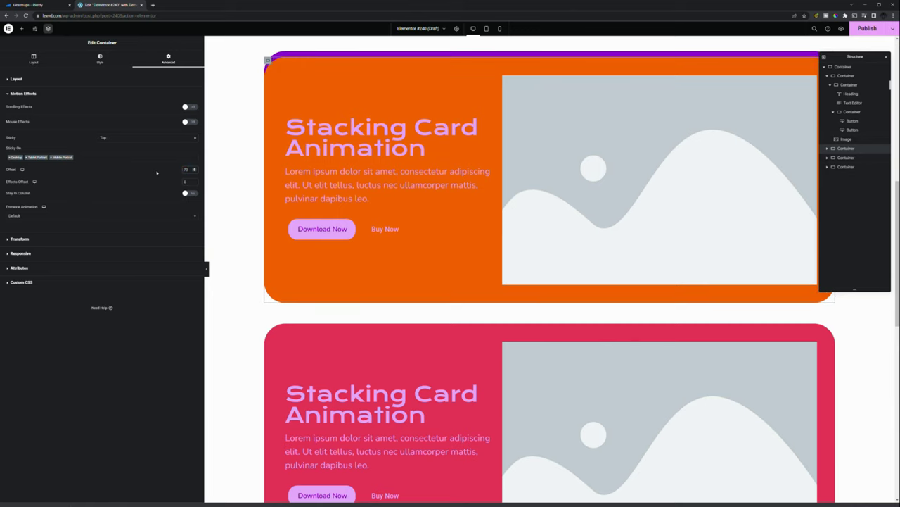
pyautogui.press('BackSpace')
pyautogui.press('BackSpace')
pyautogui.write('80')
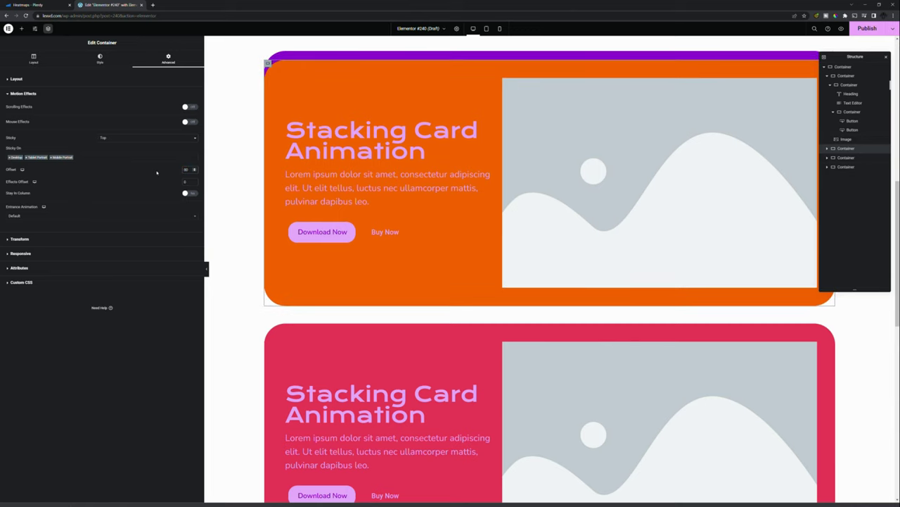
pyautogui.scroll(-2, 368, 210)
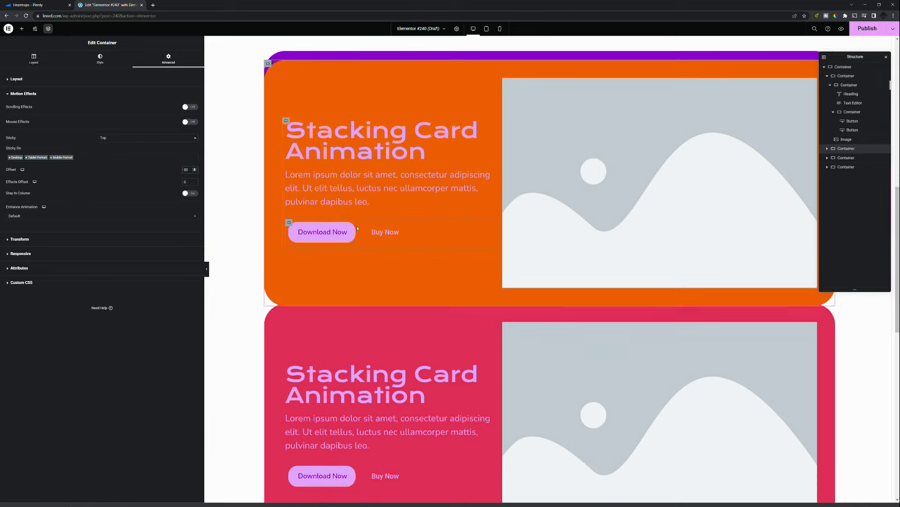
pyautogui.scroll(2, 276, 343)
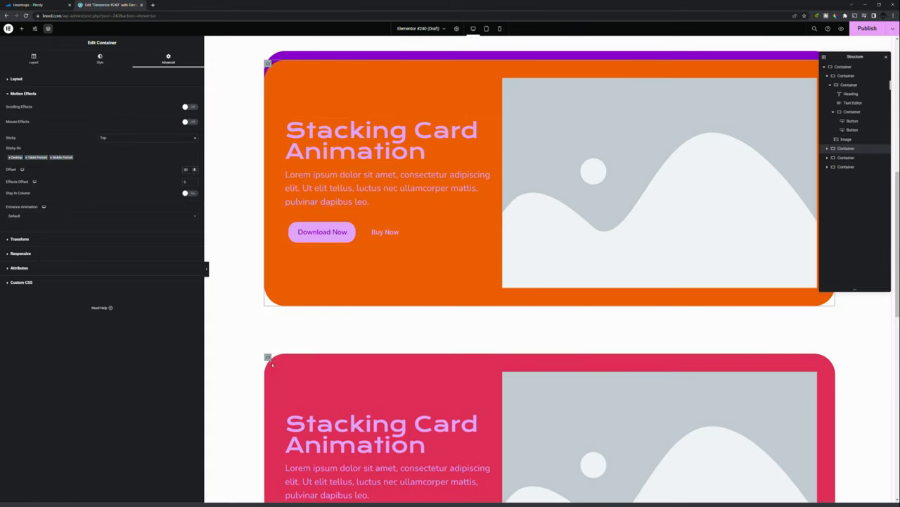
# Raise the red card's z-index above the orange card's and make it sticky to the top with an offset of 80.
pyautogui.click(268, 357)
pyautogui.scroll(-2, 268, 281)
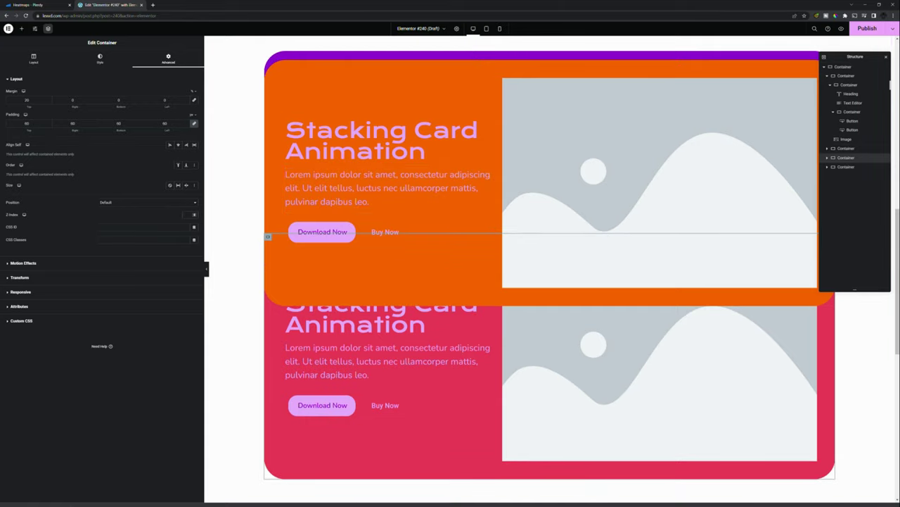
pyautogui.click(79, 261)
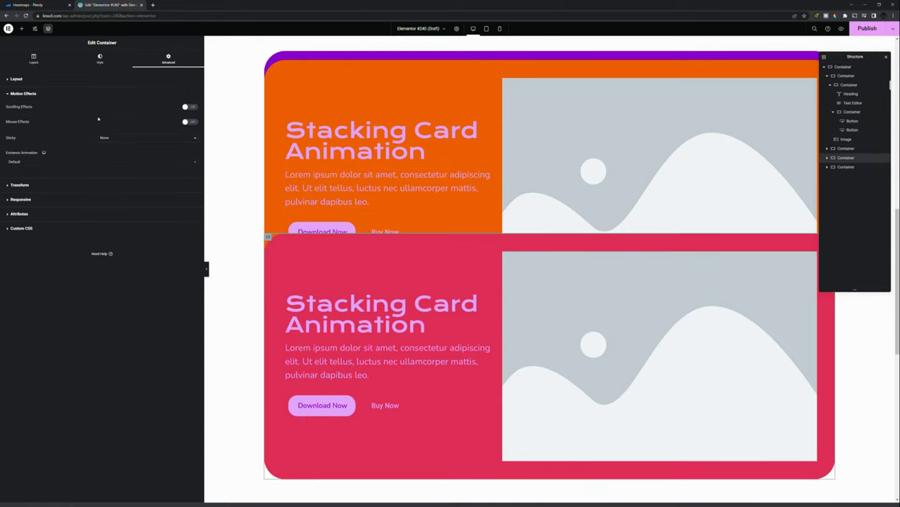
pyautogui.click(145, 152)
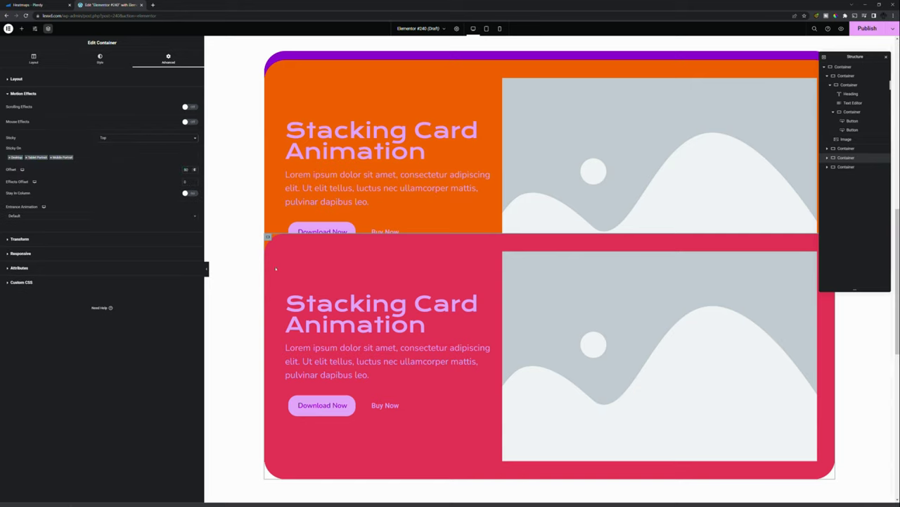
# Test the red card's stacking and set its sticky offset to 110.
pyautogui.scroll(-5, 303, 225)
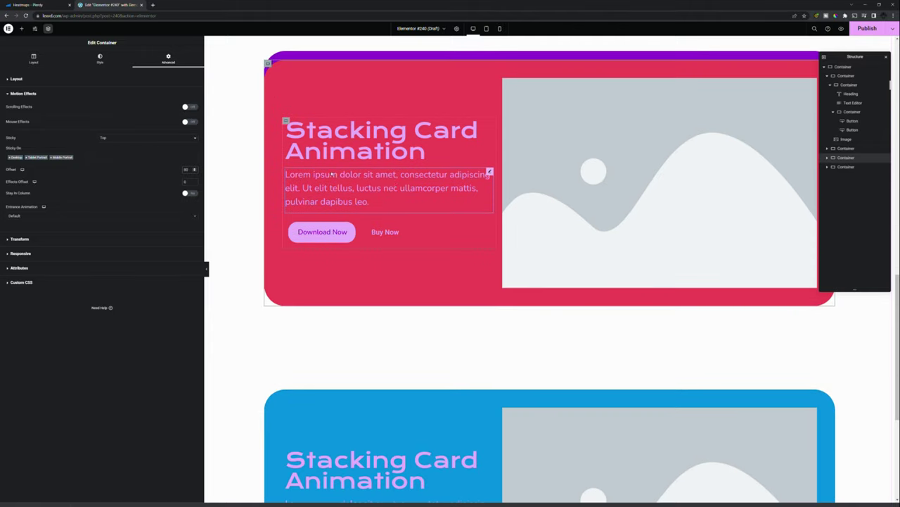
pyautogui.scroll(2, 331, 174)
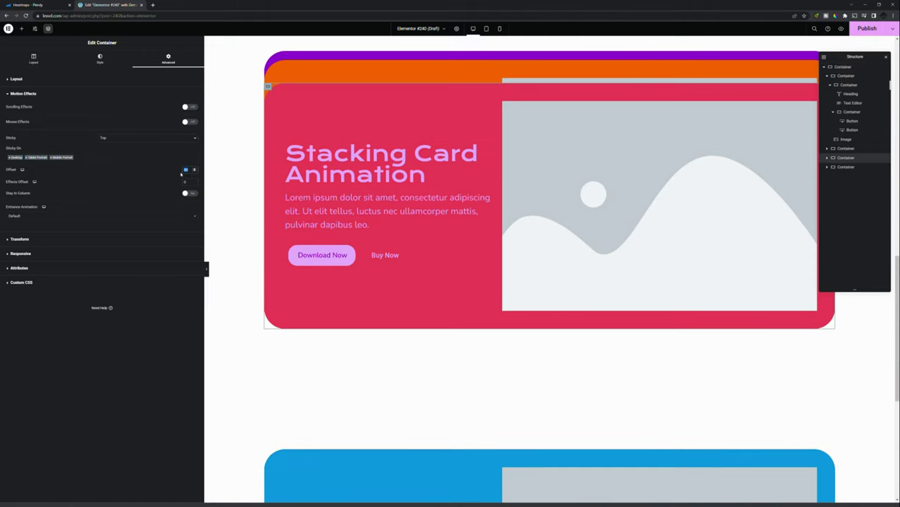
pyautogui.write('115')
pyautogui.scroll(-3, 488, 193)
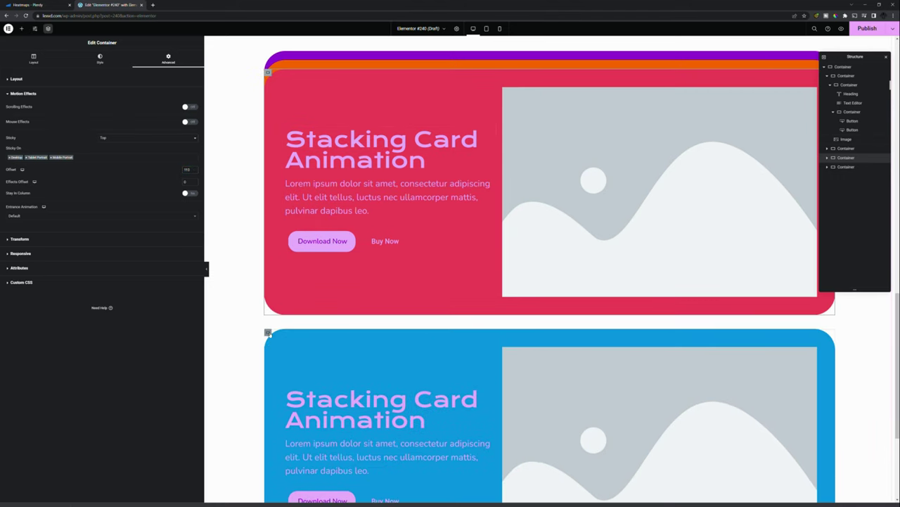
# Make the blue card sticky to the top with an offset larger than the red card's.
pyautogui.click(268, 333)
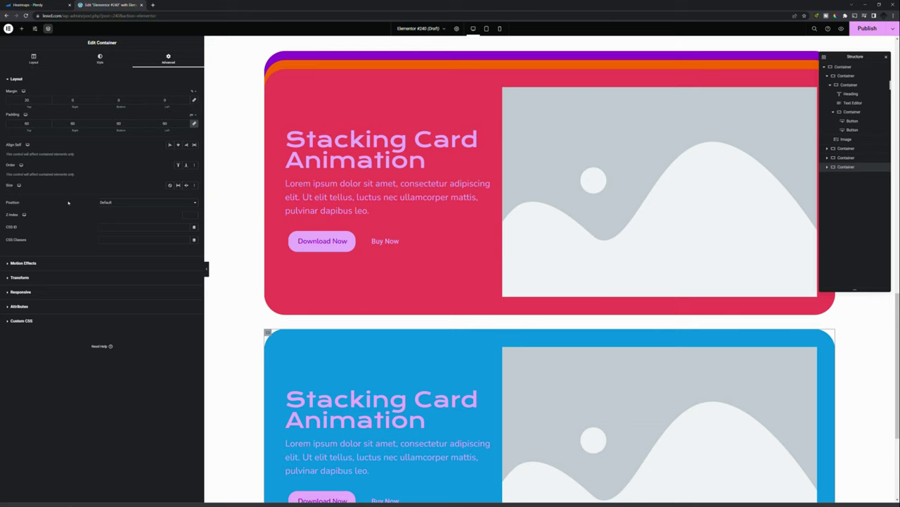
pyautogui.click(41, 263)
pyautogui.click(117, 156)
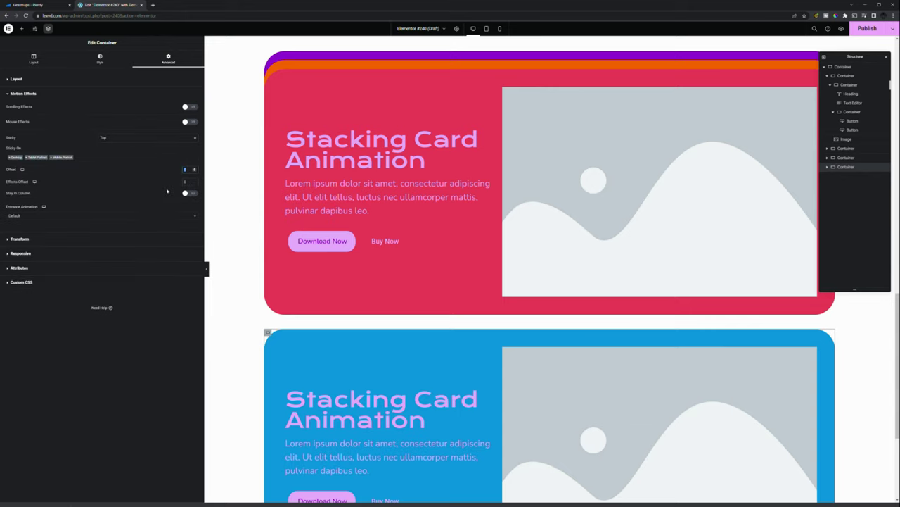
pyautogui.scroll(-3, 335, 289)
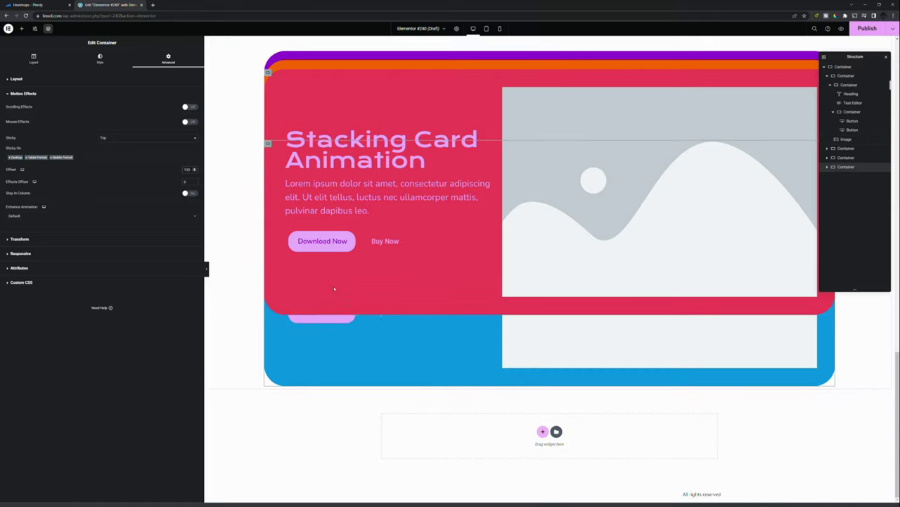
# Set the blue card's z-index to 4 and test how it slides over the red card.
pyautogui.click(71, 79)
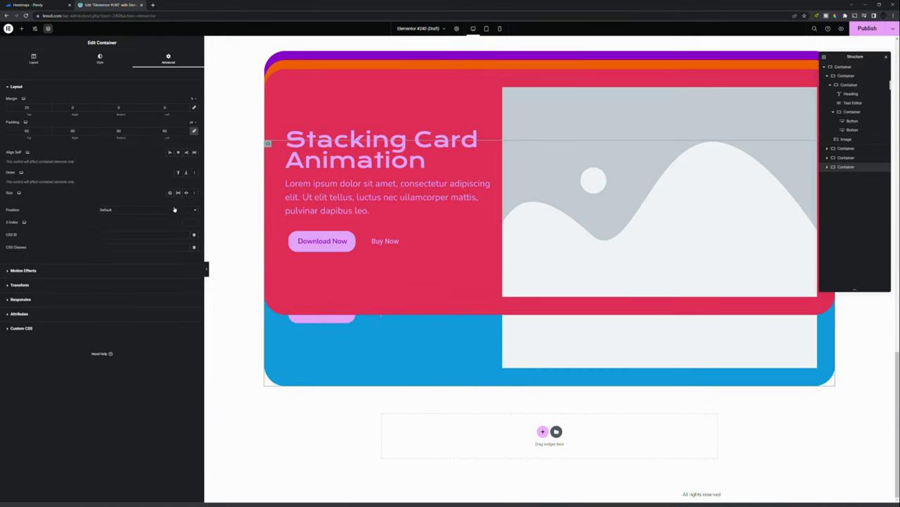
pyautogui.write('1')
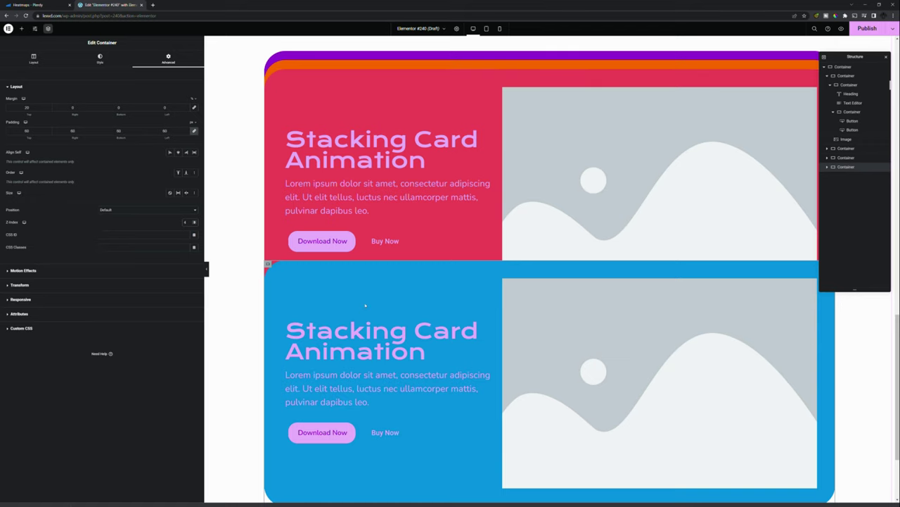
pyautogui.scroll(-3, 367, 288)
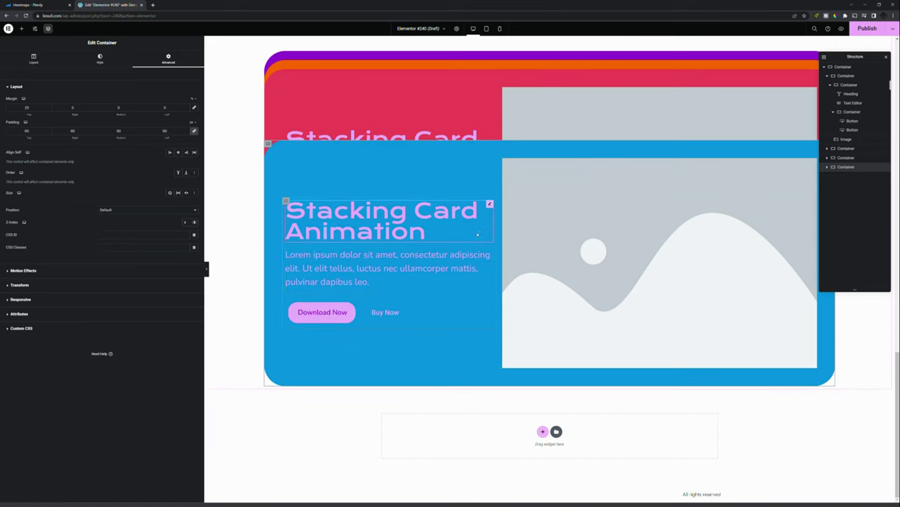
pyautogui.scroll(-2, 440, 156)
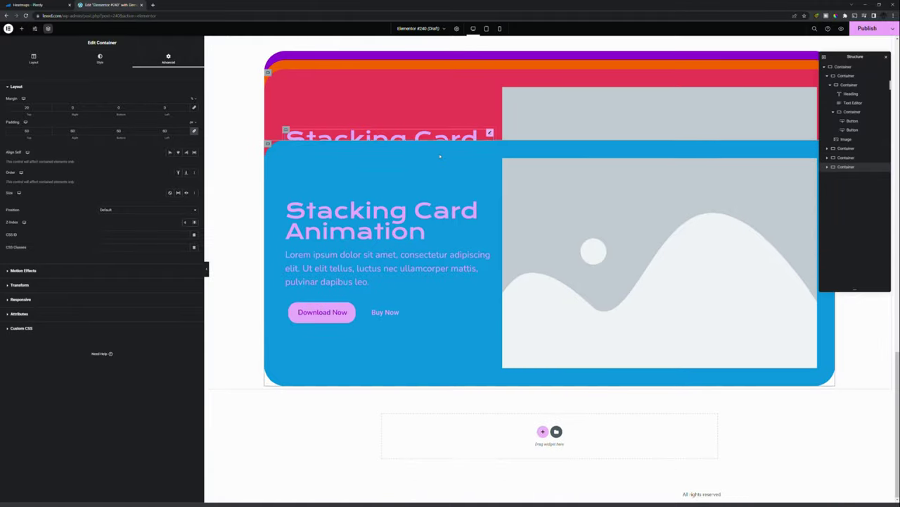
# Select the parent container that wraps all the cards and set its padding to 20 on every side.
pyautogui.scroll(3, 440, 156)
pyautogui.scroll(-3, 440, 156)
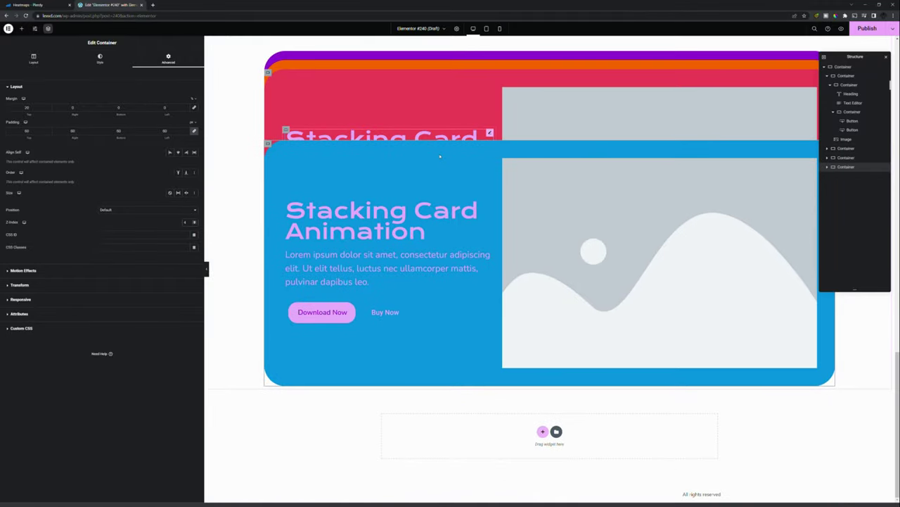
pyautogui.click(842, 66)
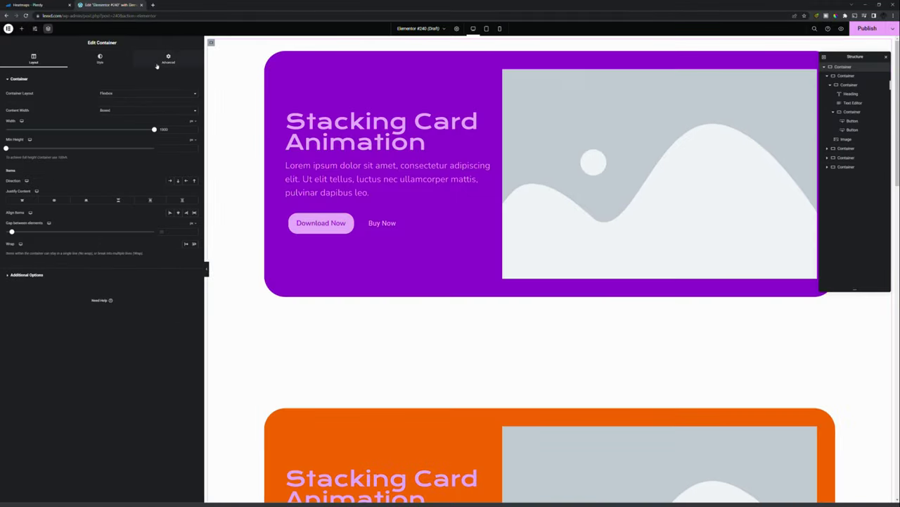
pyautogui.click(169, 59)
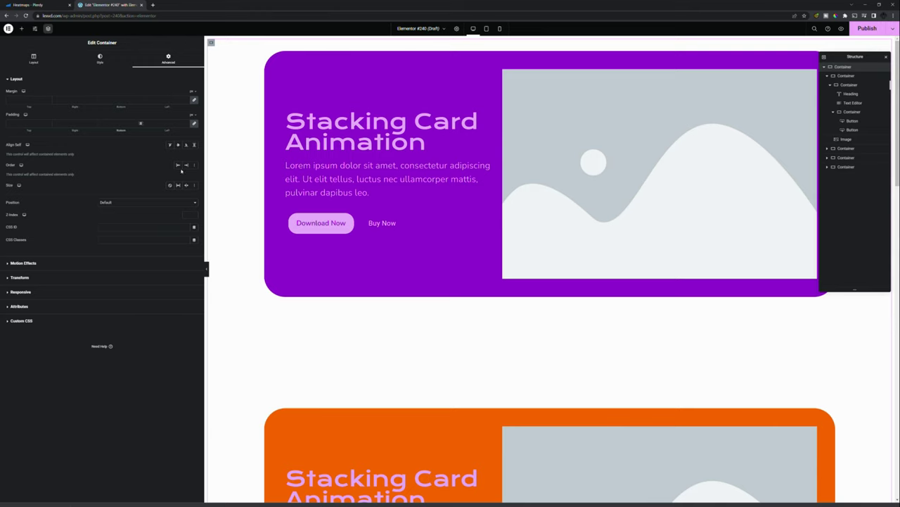
pyautogui.moveTo(192, 115)
pyautogui.click(195, 134)
pyautogui.write('20')
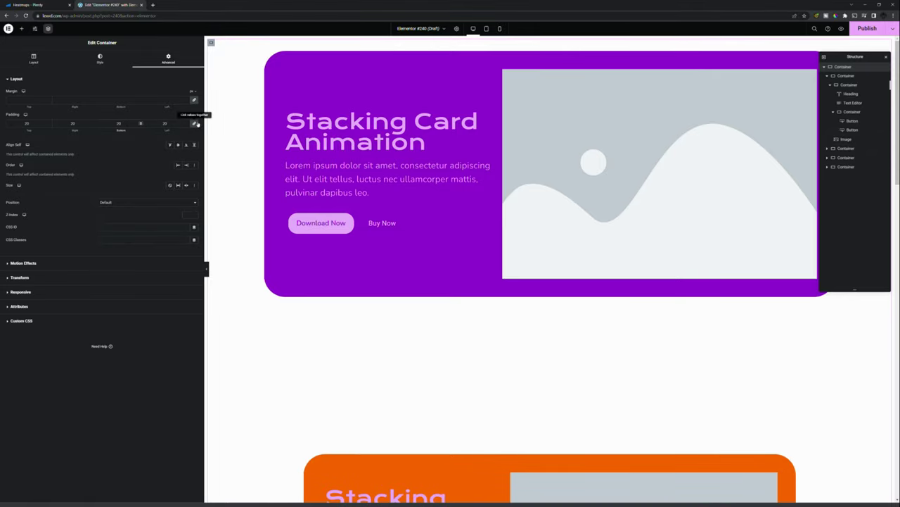
# Set the parent container's left, right and top padding to 0, keeping only the bottom padding, and test the stacking.
pyautogui.doubleClick(173, 124)
pyautogui.write('0')
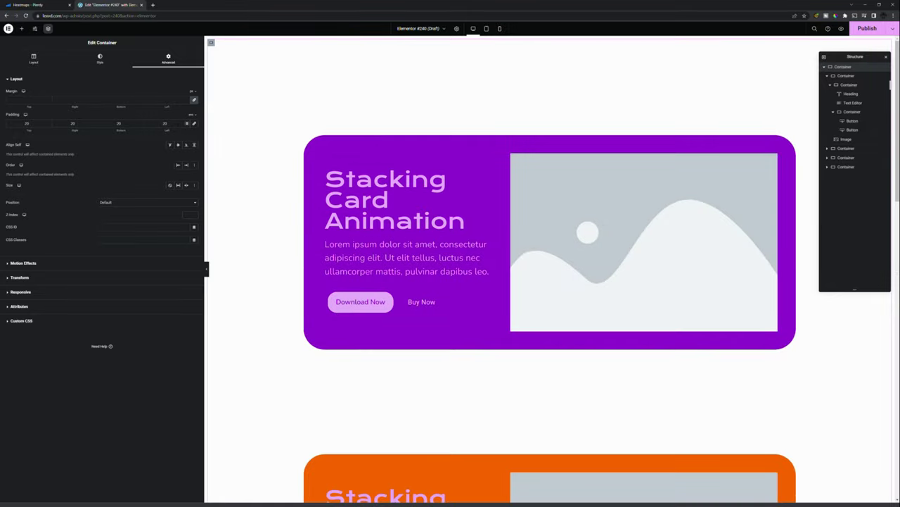
pyautogui.doubleClick(95, 123)
pyautogui.write('0')
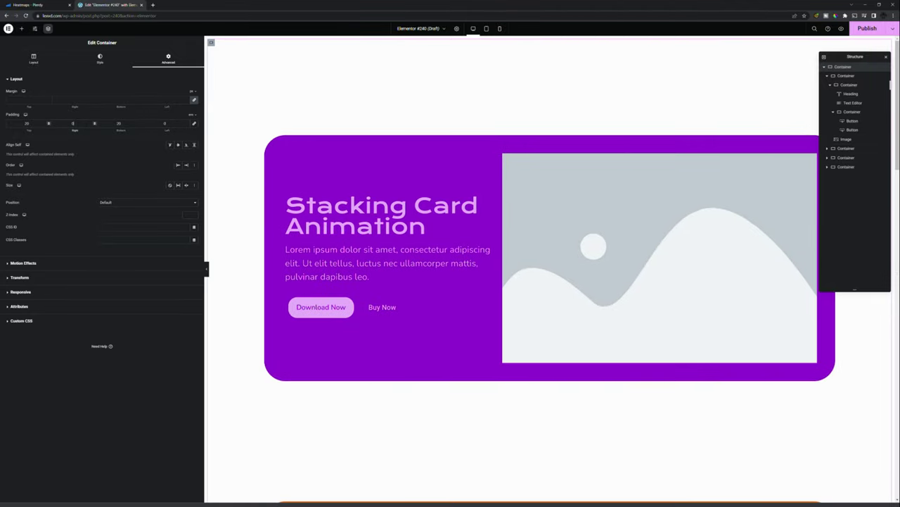
pyautogui.doubleClick(49, 123)
pyautogui.write('0')
pyautogui.scroll(-10, 337, 183)
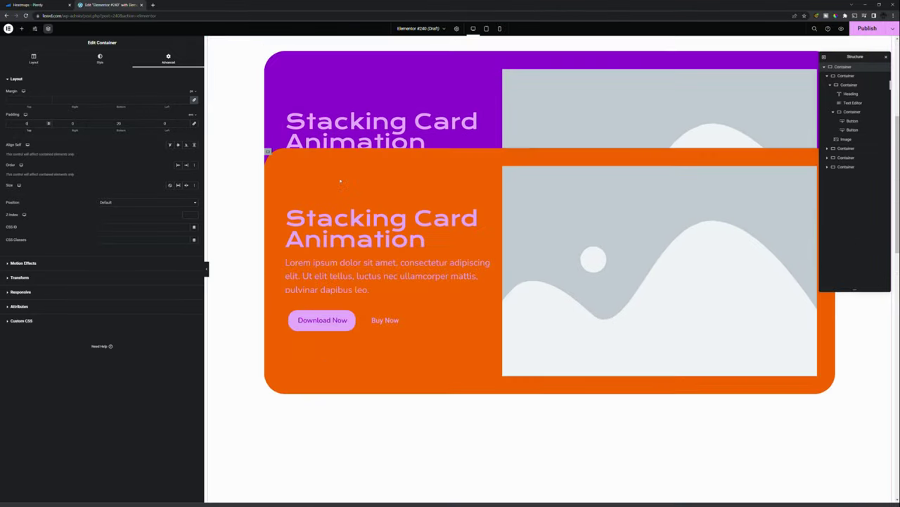
pyautogui.scroll(10, 397, 215)
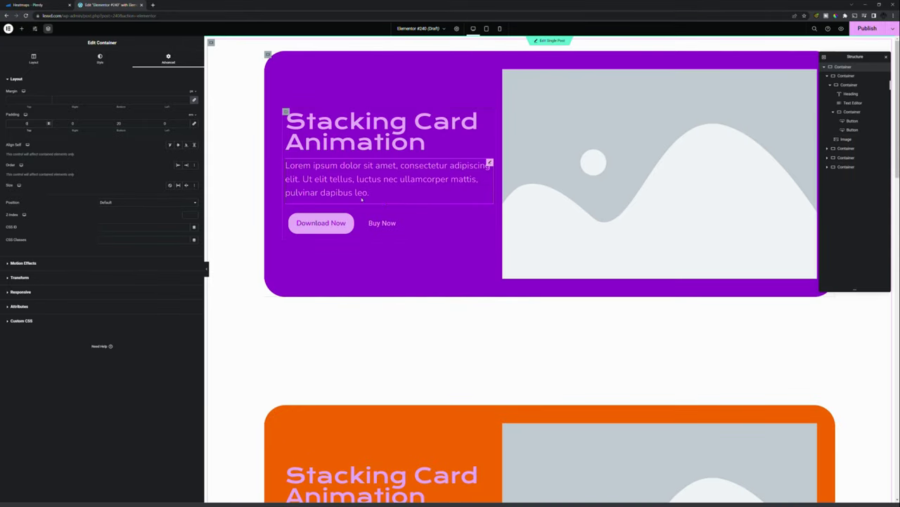
# Give the purple card a Scale Up scrolling effect with speed -1 and the upper viewport limit at 100%, and test it.
pyautogui.click(267, 55)
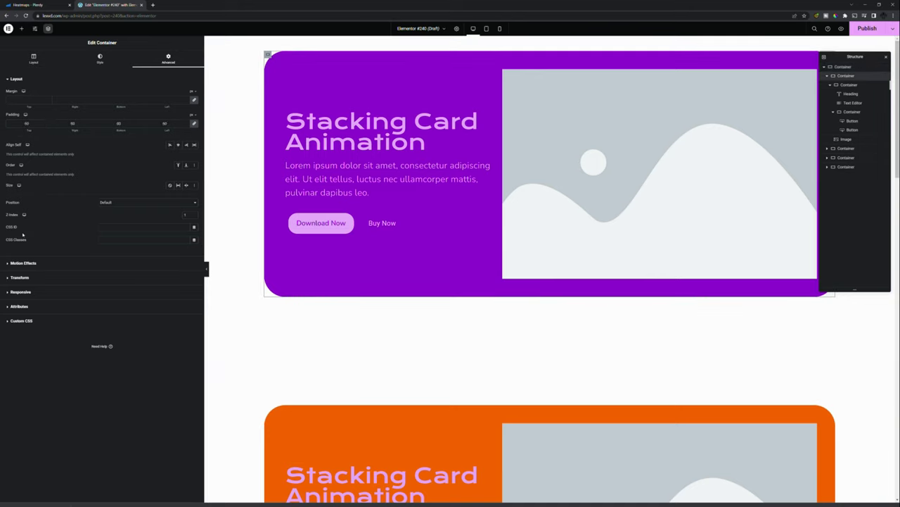
pyautogui.click(46, 262)
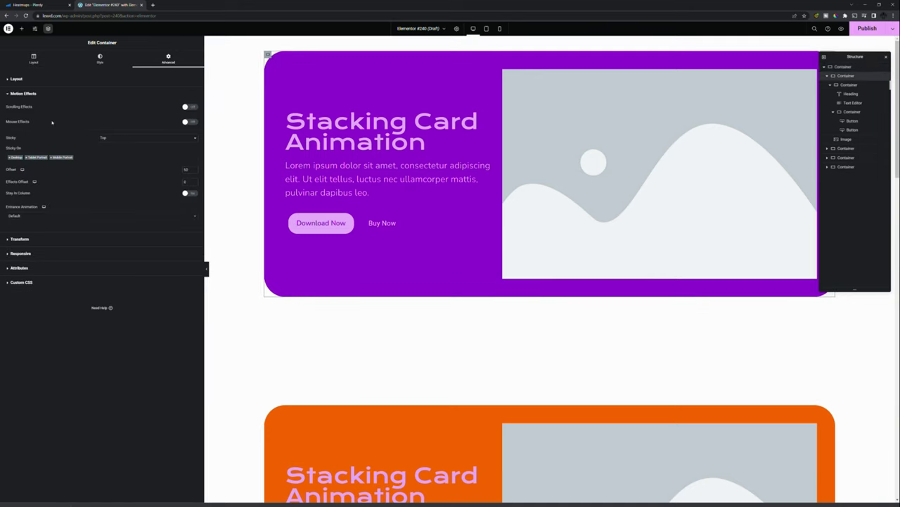
pyautogui.click(188, 106)
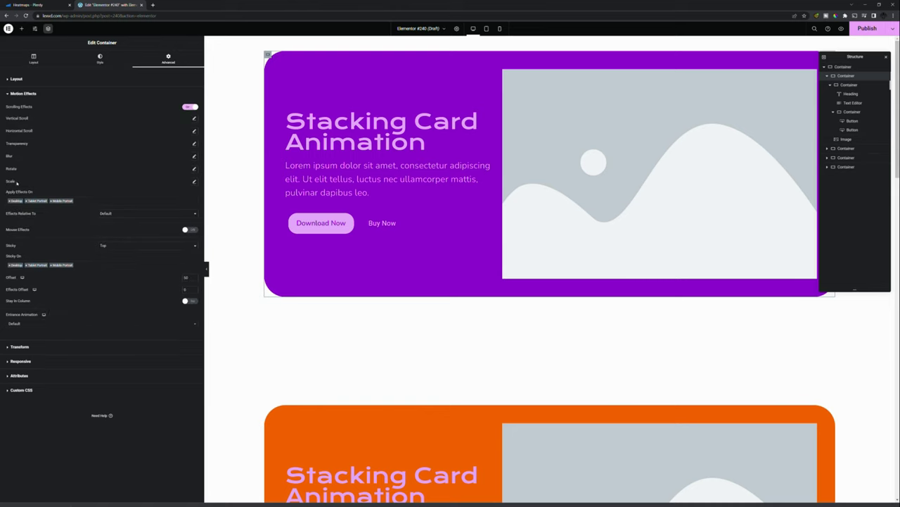
pyautogui.click(194, 180)
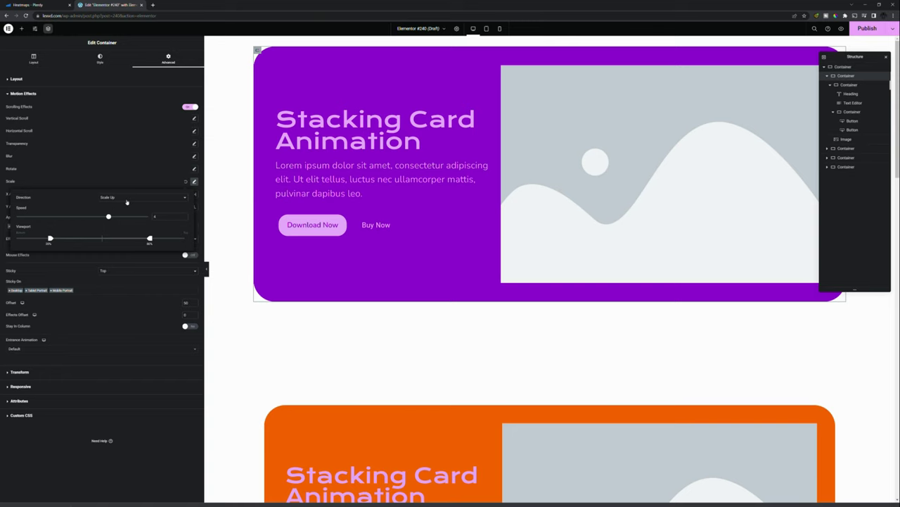
pyautogui.moveTo(107, 217); pyautogui.dragTo(76, 216)
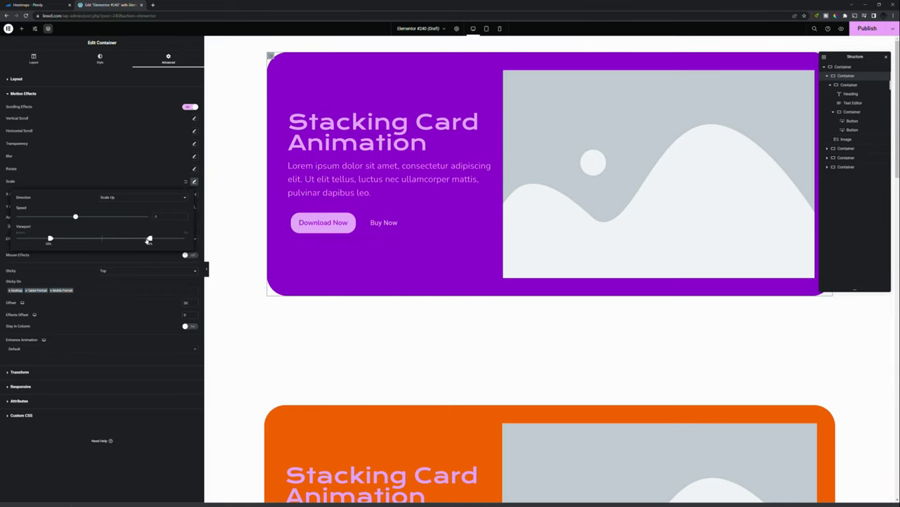
pyautogui.click(278, 257)
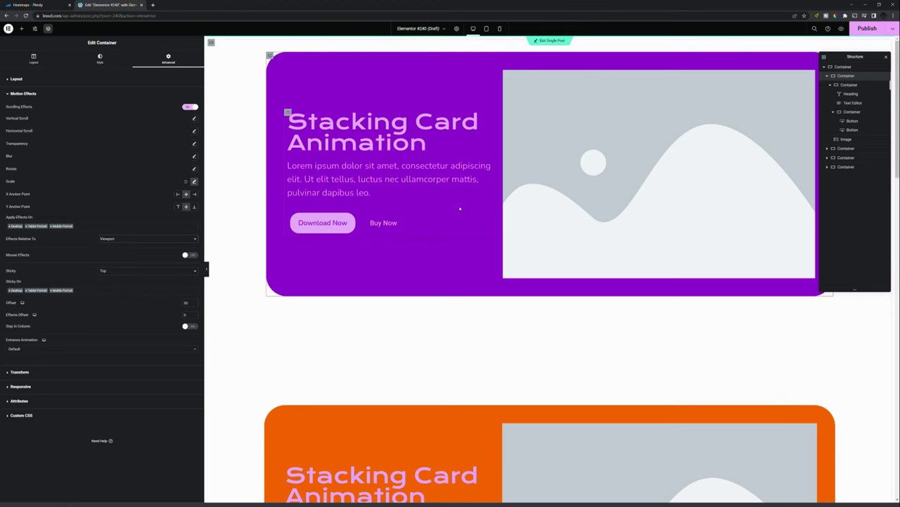
pyautogui.scroll(-2, 477, 203)
pyautogui.scroll(-3, 477, 203)
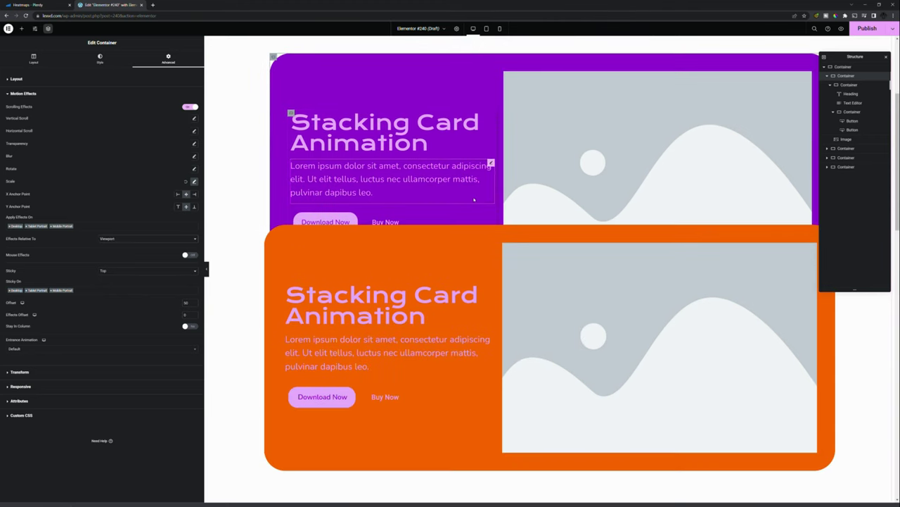
pyautogui.scroll(3, 475, 201)
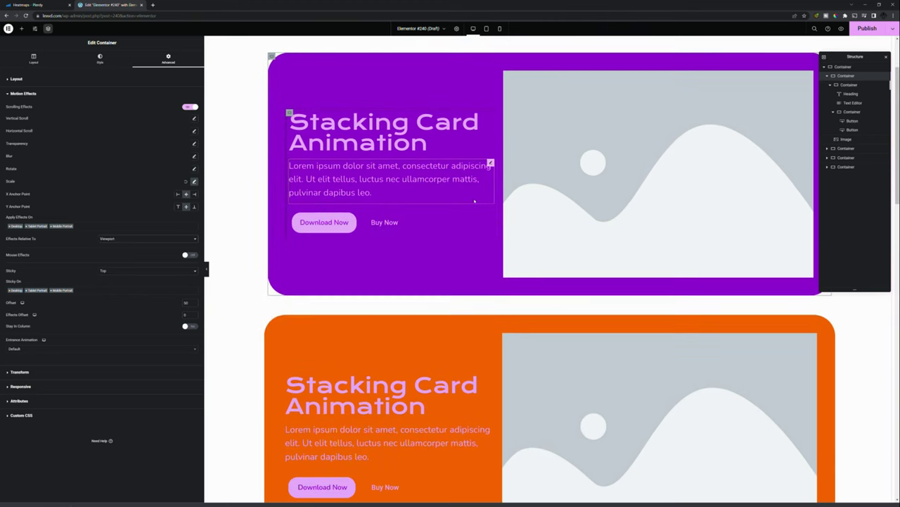
pyautogui.scroll(1, 476, 203)
pyautogui.scroll(-3, 476, 203)
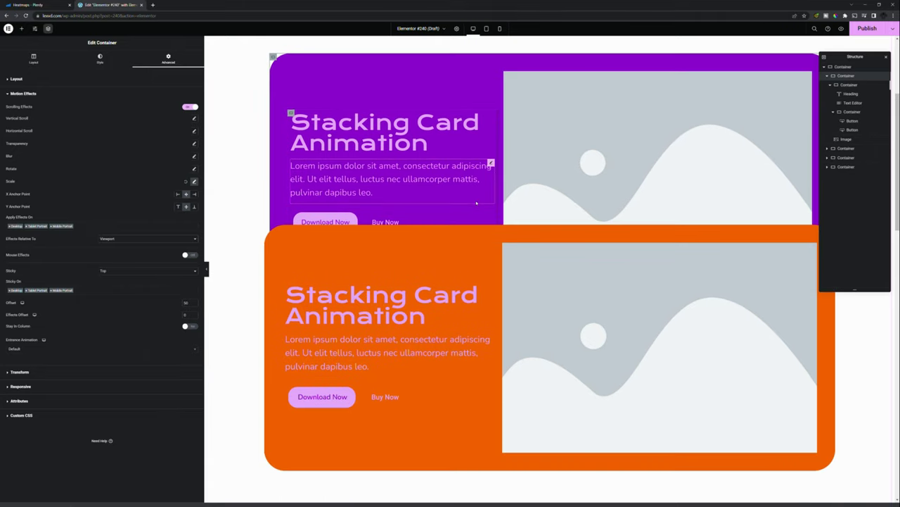
pyautogui.scroll(1, 477, 202)
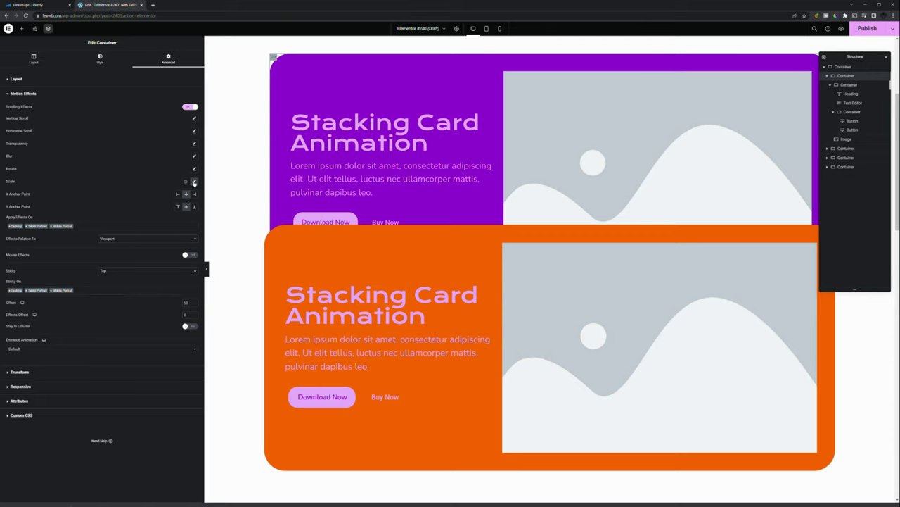
# Raise the lower viewport limit of the purple card's Scale effect to about 35% and test it across the stacking cards.
pyautogui.click(194, 181)
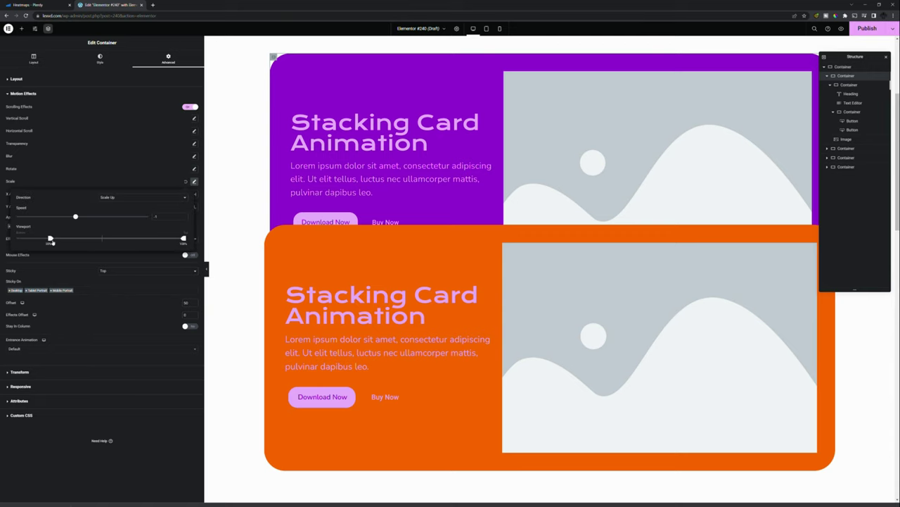
pyautogui.moveTo(51, 241); pyautogui.dragTo(78, 240)
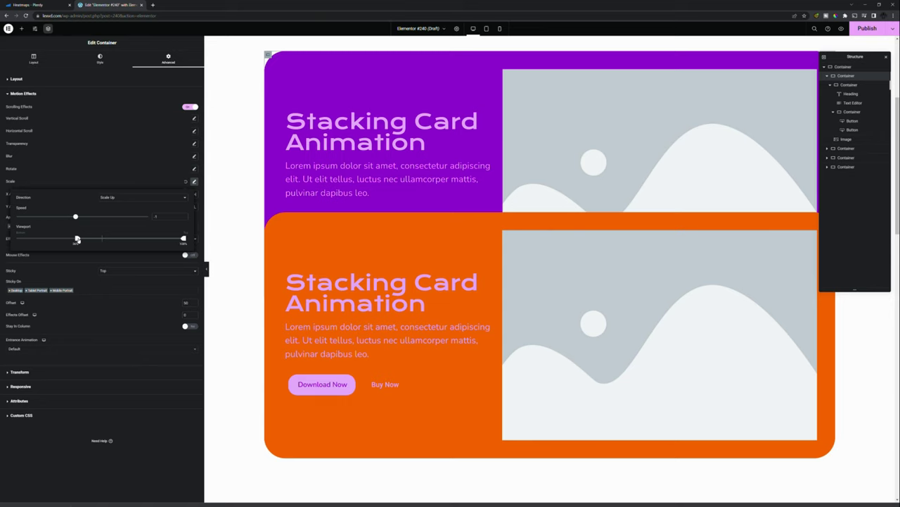
pyautogui.moveTo(77, 240); pyautogui.dragTo(78, 240)
pyautogui.moveTo(79, 242); pyautogui.dragTo(76, 242)
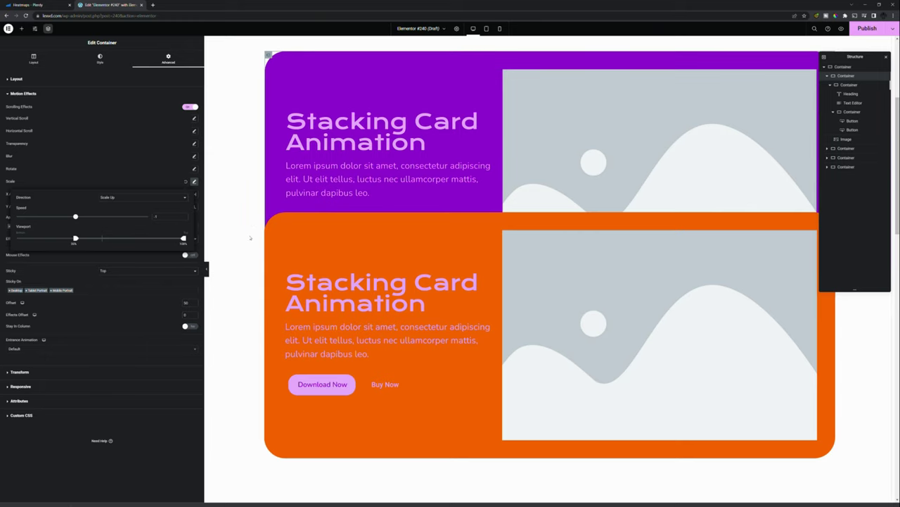
pyautogui.scroll(-5, 247, 235)
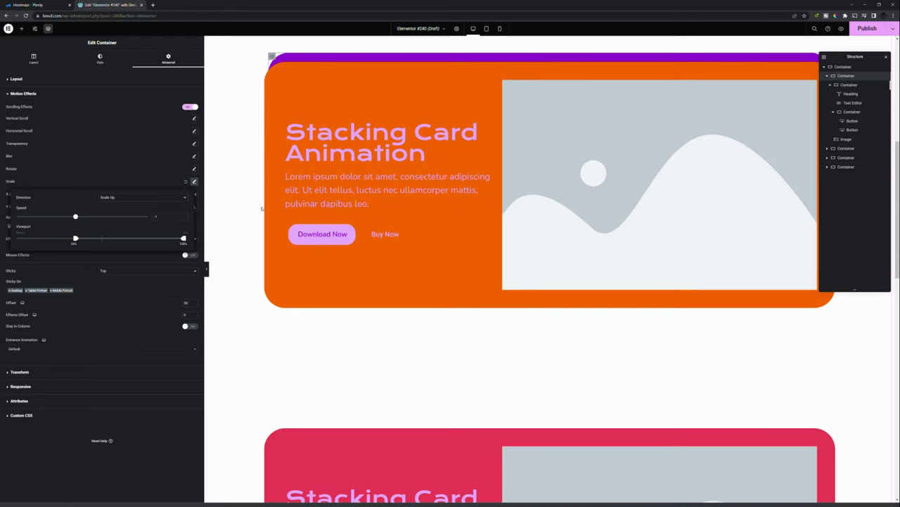
pyautogui.scroll(-4, 263, 204)
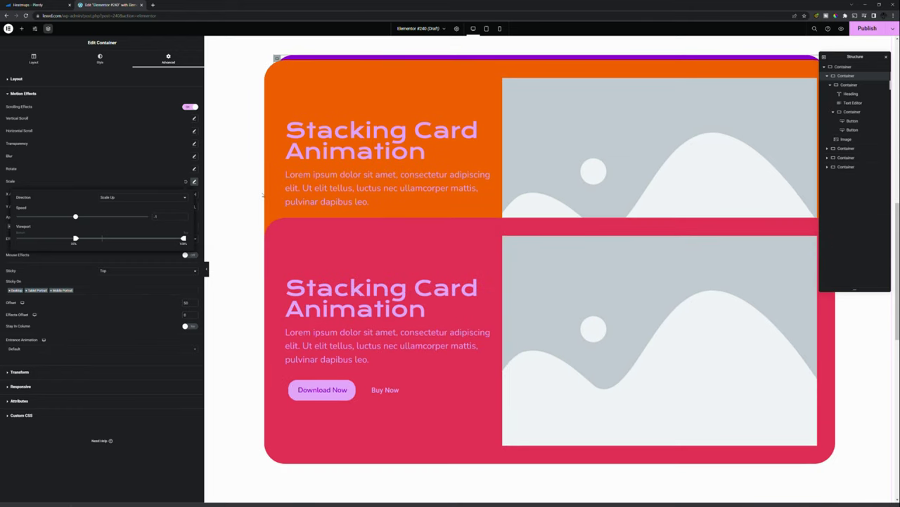
pyautogui.scroll(-2, 262, 194)
pyautogui.scroll(1, 261, 179)
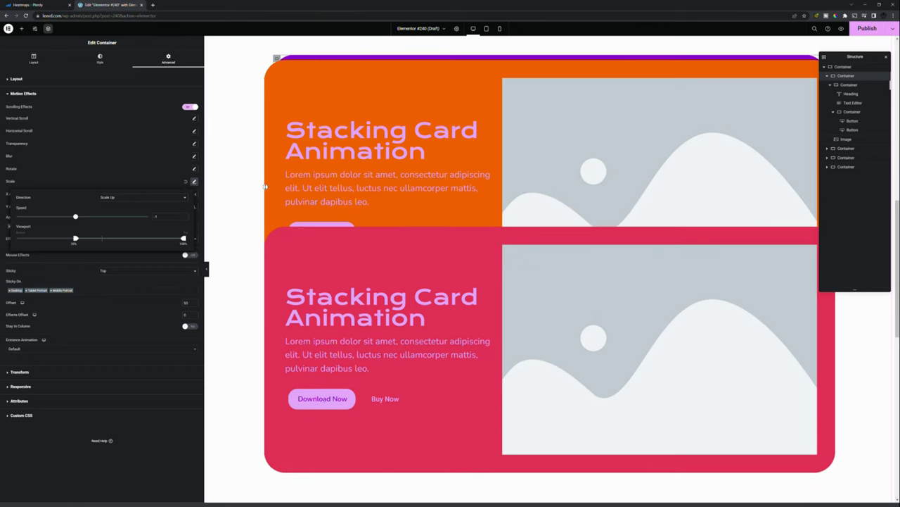
pyautogui.scroll(-1, 267, 188)
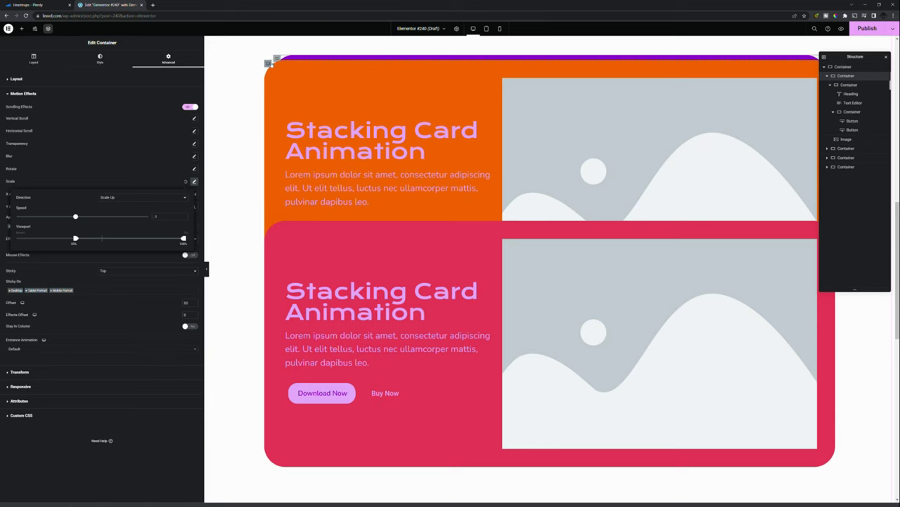
# Set the speed of the purple card's Scale effect to -3.
pyautogui.click(268, 63)
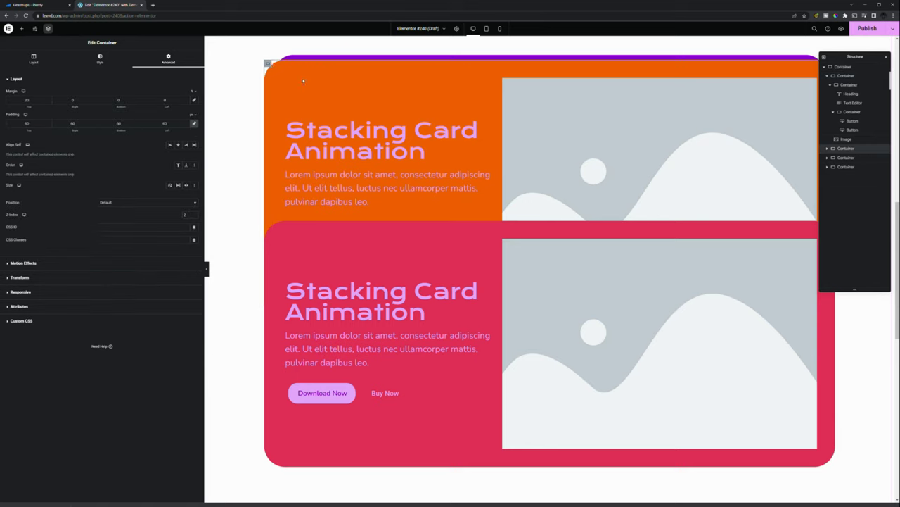
pyautogui.scroll(4, 283, 63)
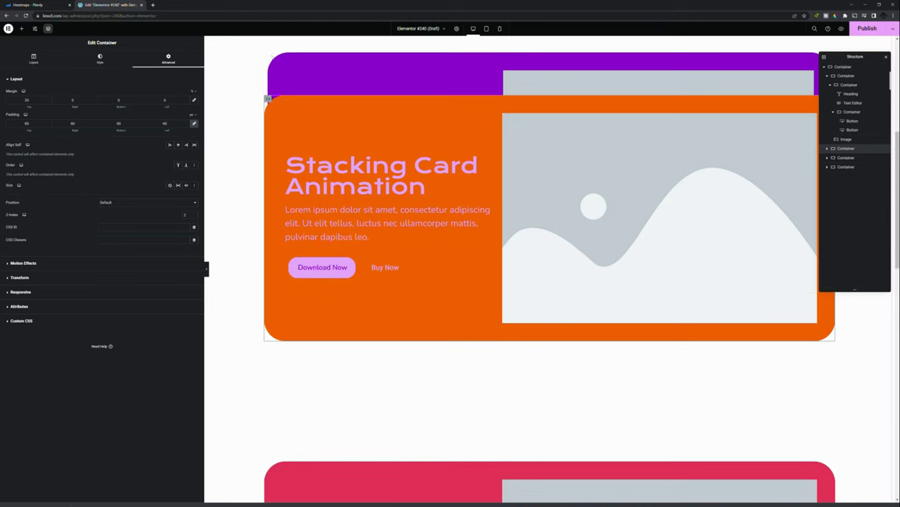
pyautogui.click(272, 59)
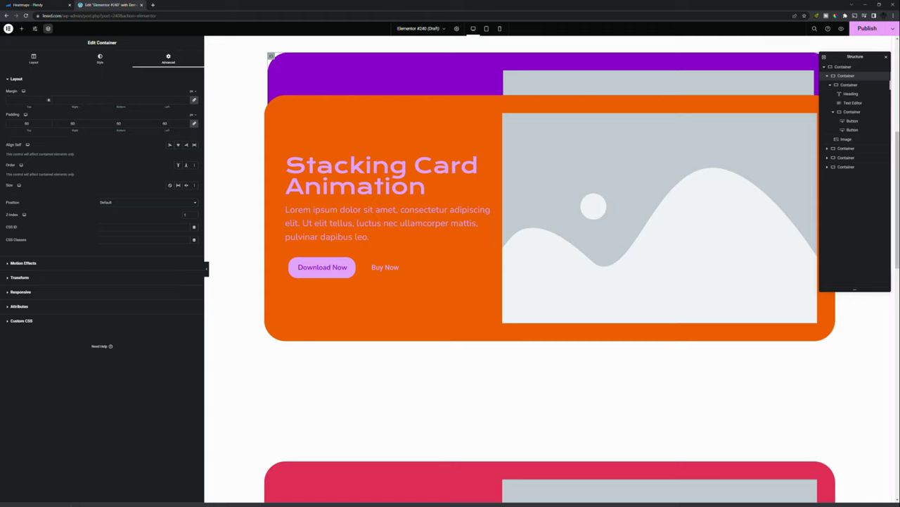
pyautogui.click(41, 264)
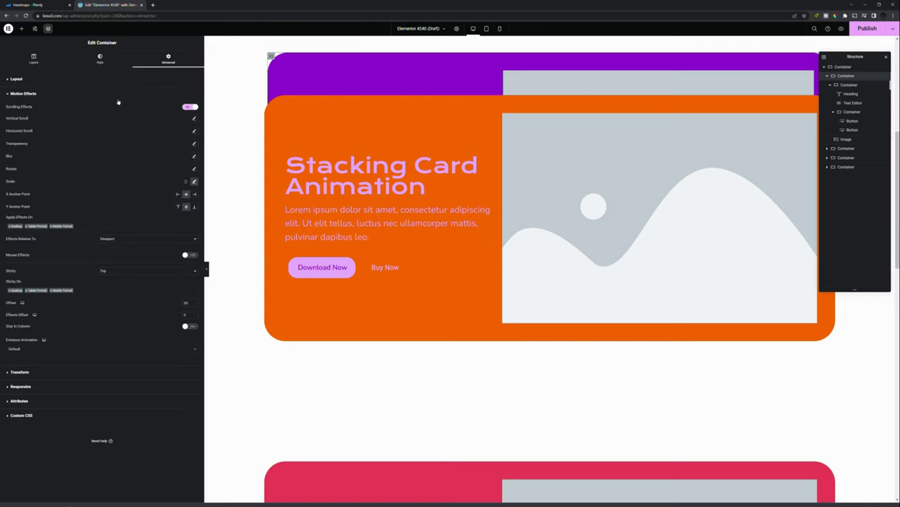
pyautogui.click(194, 181)
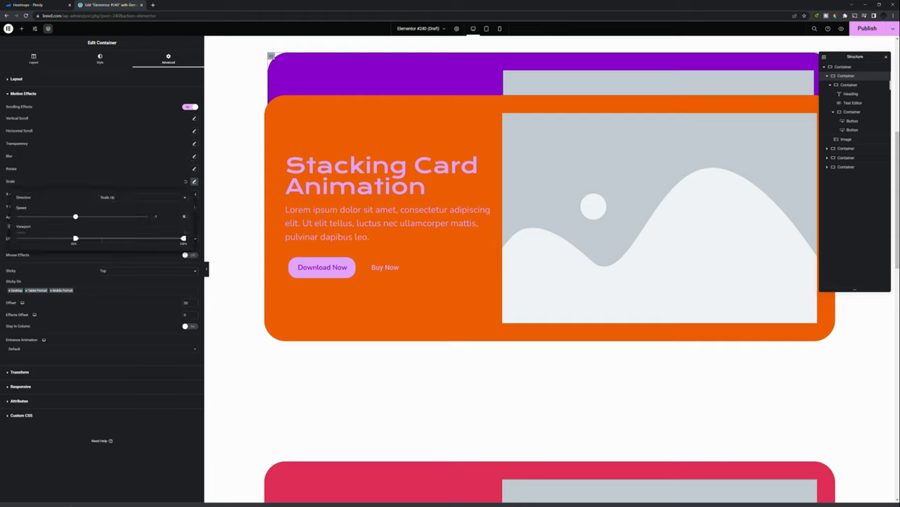
pyautogui.press('Down')
pyautogui.press('Down')
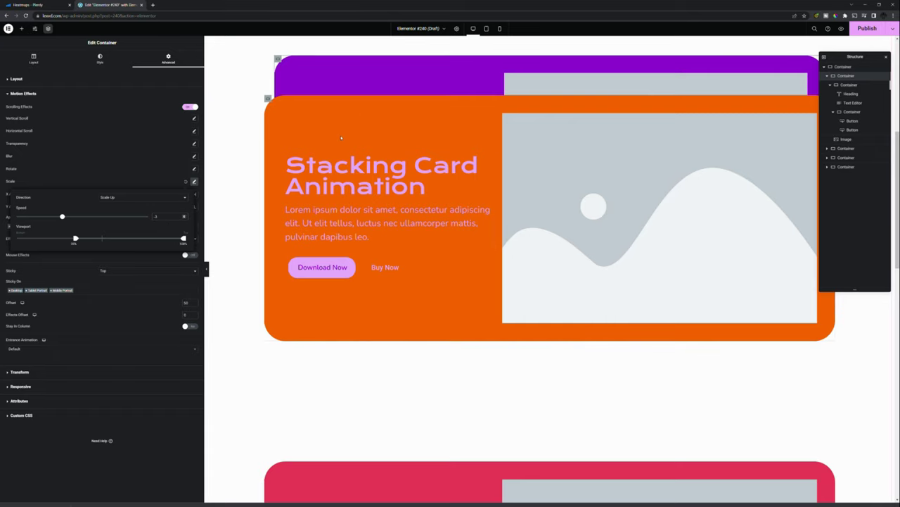
# Test the purple card's scaling and give the orange card a Scale Up scrolling effect with speed -2 and the upper viewport limit at 100%.
pyautogui.scroll(-4, 339, 140)
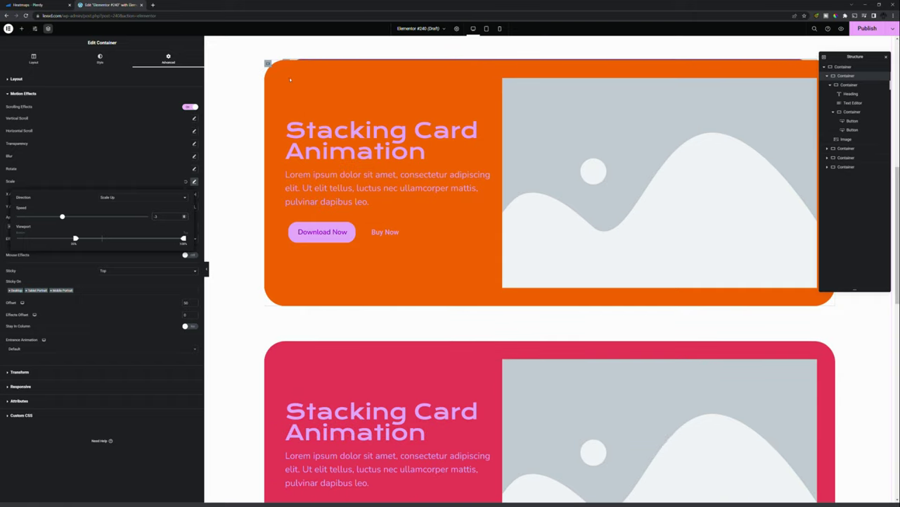
pyautogui.scroll(-2, 282, 76)
pyautogui.scroll(1, 285, 80)
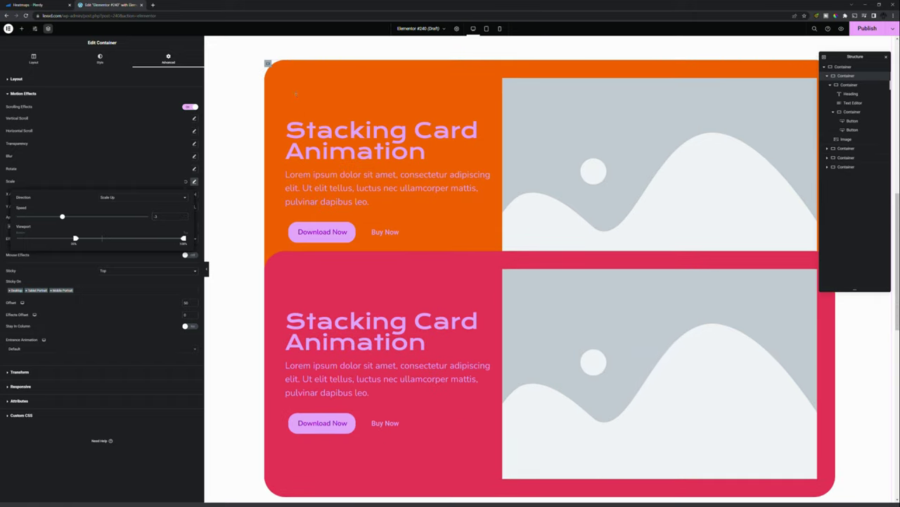
pyautogui.scroll(-1, 296, 93)
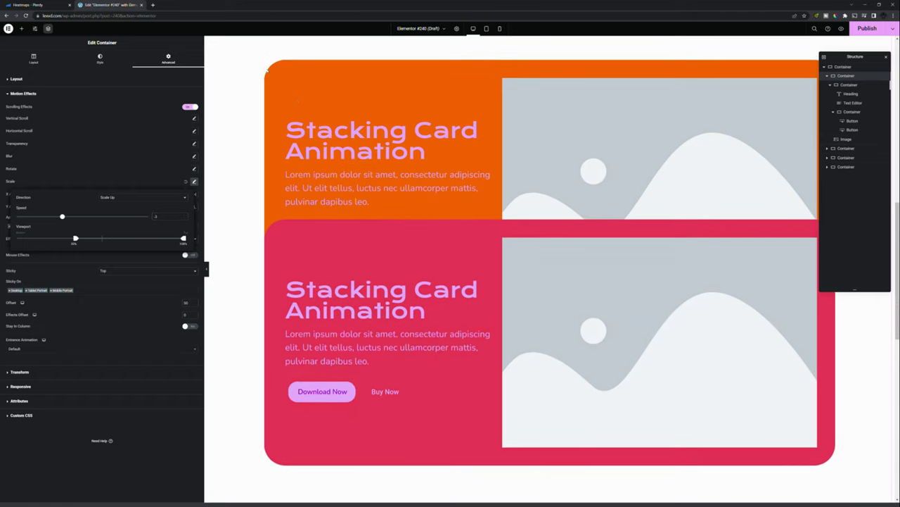
pyautogui.click(268, 64)
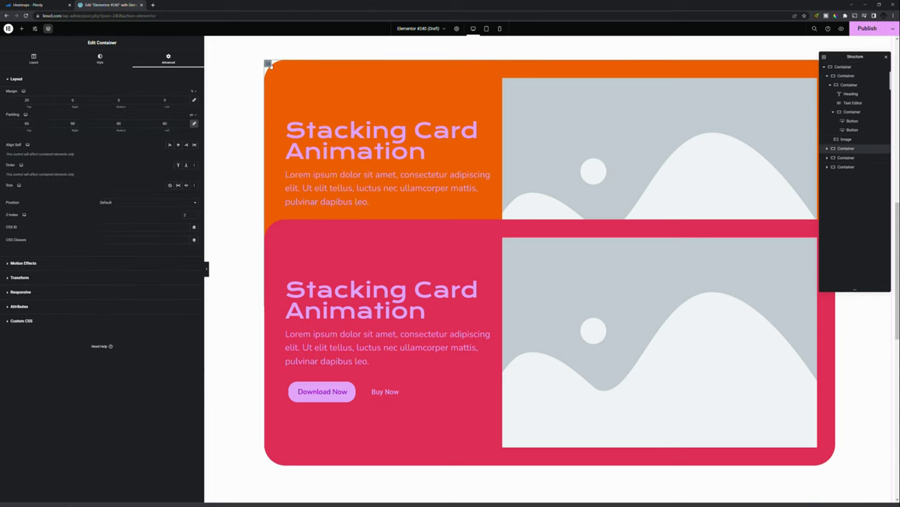
pyautogui.click(23, 264)
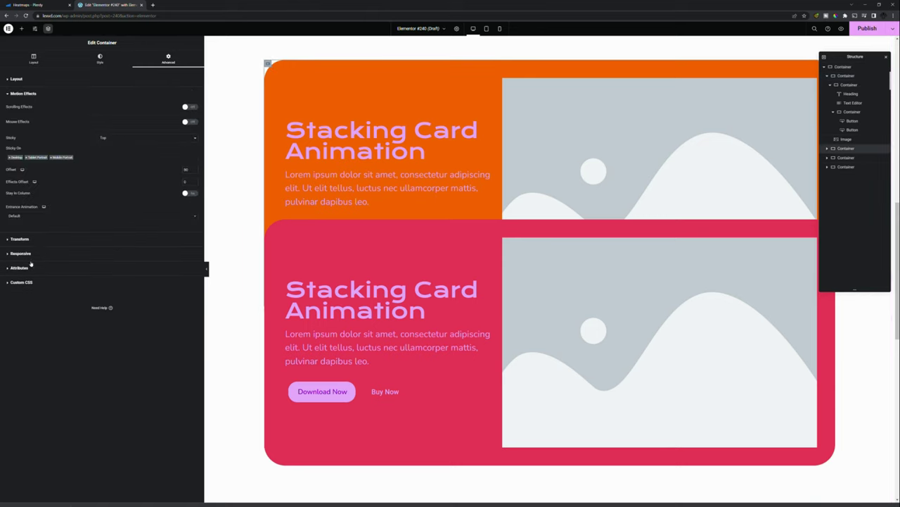
pyautogui.click(185, 108)
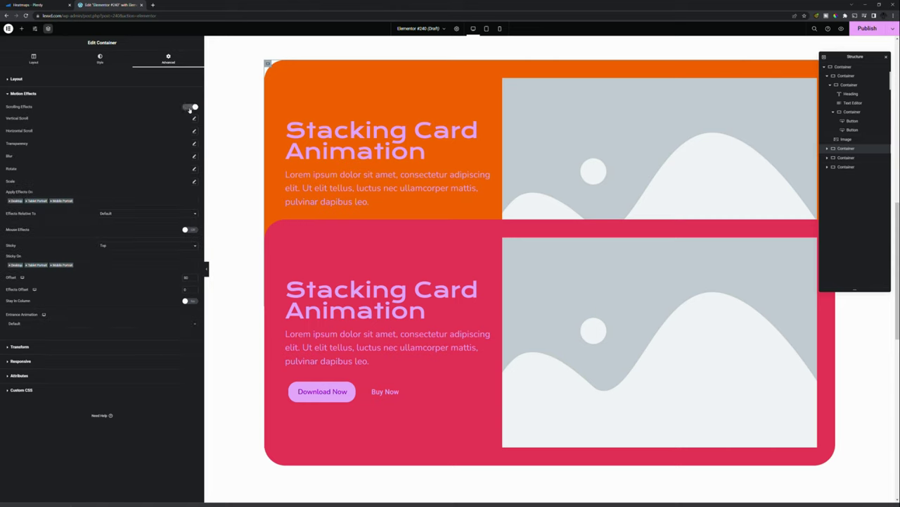
pyautogui.click(194, 182)
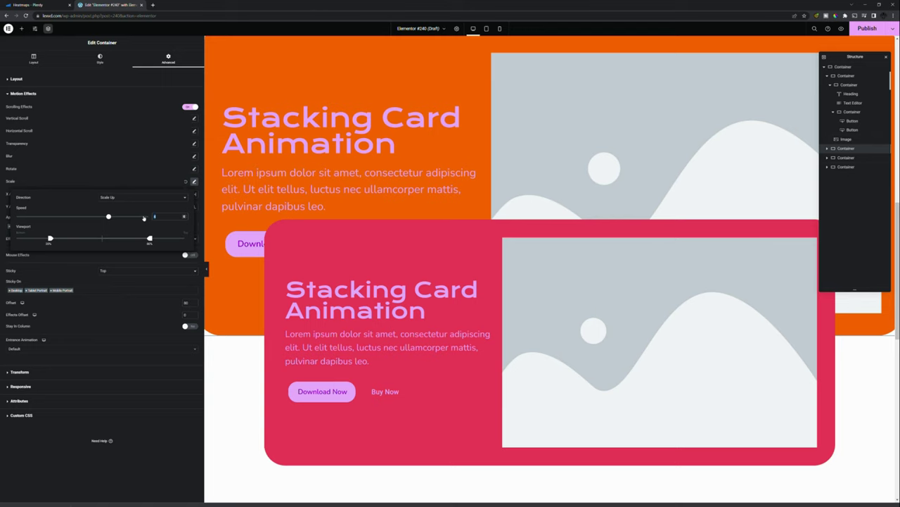
pyautogui.write('-2')
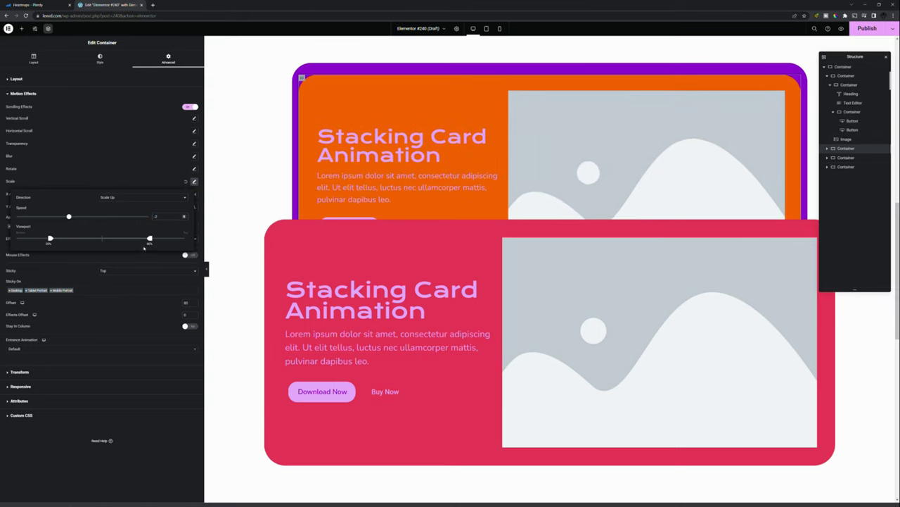
pyautogui.moveTo(152, 242); pyautogui.dragTo(201, 245)
pyautogui.click(200, 245)
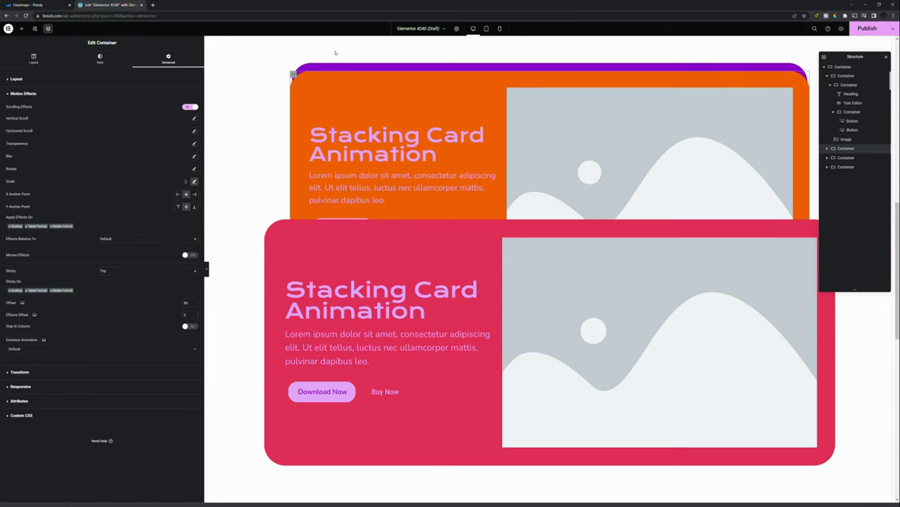
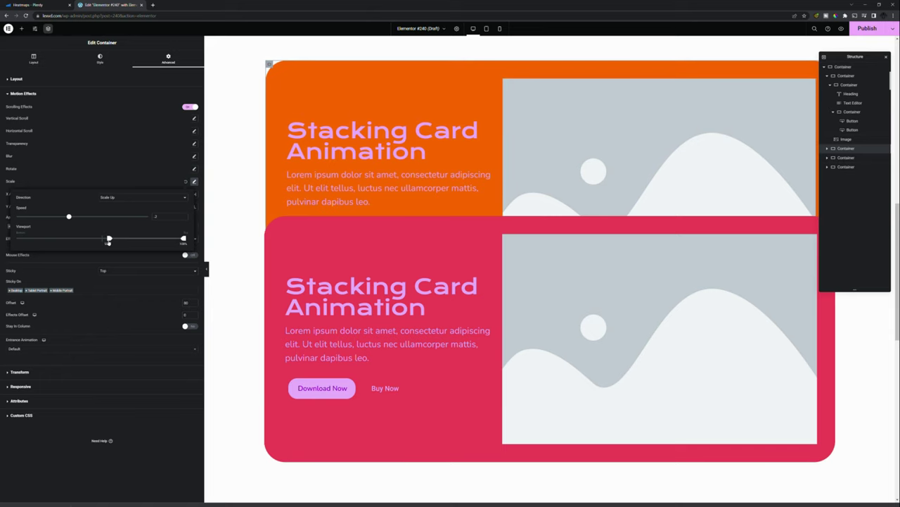
# Try making the orange card's effects relative to the Entire Page and the Viewport, and restore Default.
pyautogui.click(123, 185)
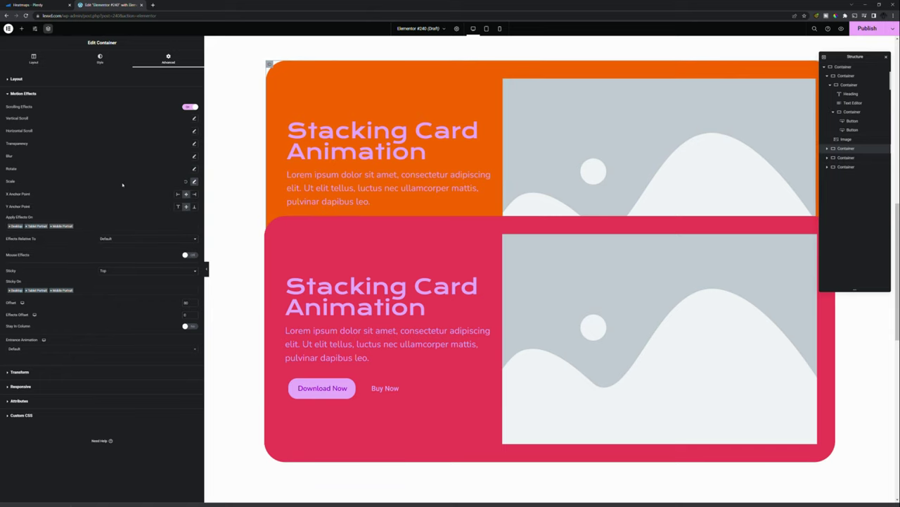
pyautogui.click(113, 238)
pyautogui.click(121, 242)
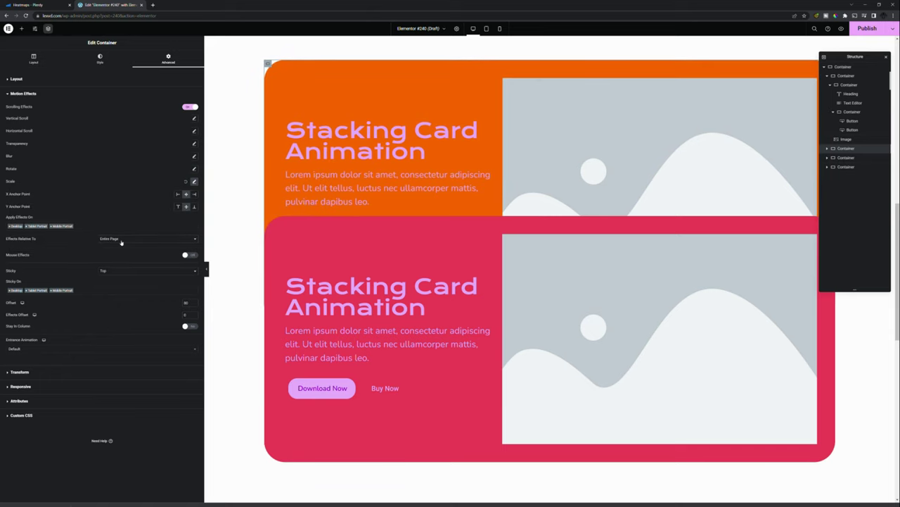
pyautogui.click(119, 250)
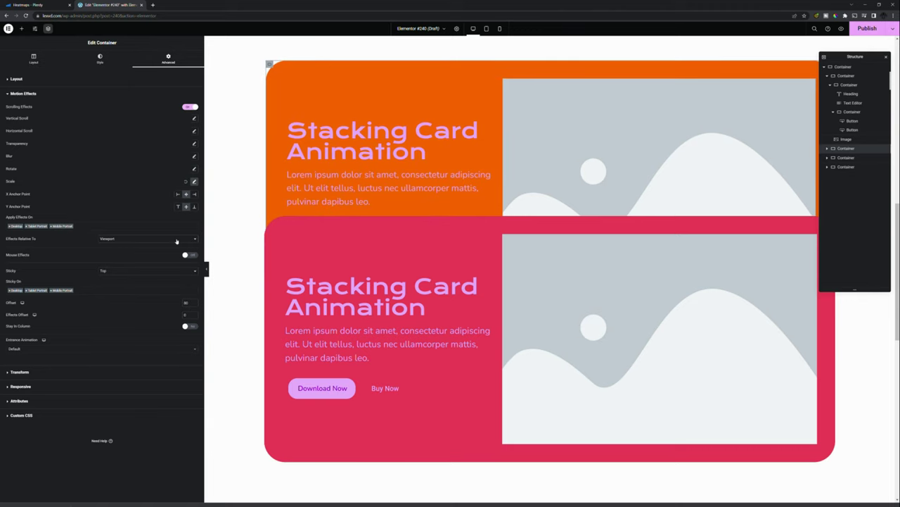
pyautogui.click(145, 240)
pyautogui.click(143, 247)
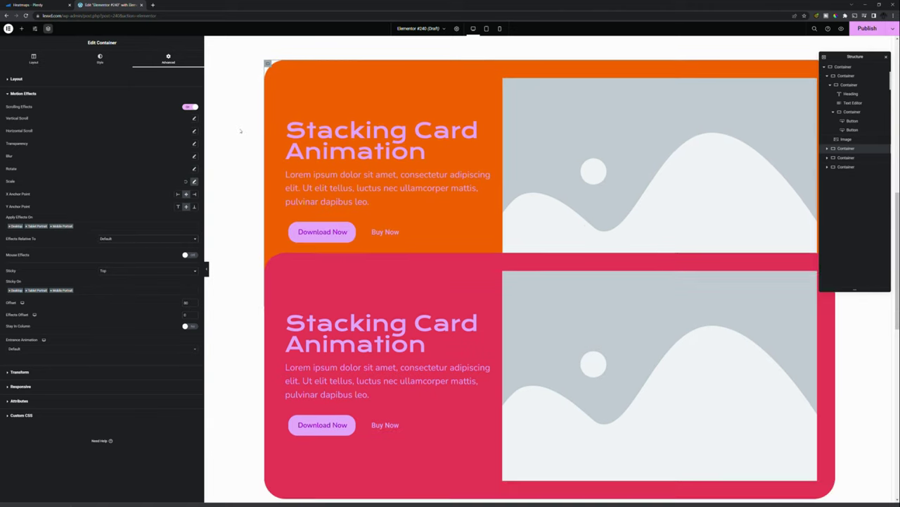
# Test the orange card's scaling and give the red card a Scale Up scrolling effect with speed -1 and the upper viewport limit at 100%.
pyautogui.scroll(-5, 241, 131)
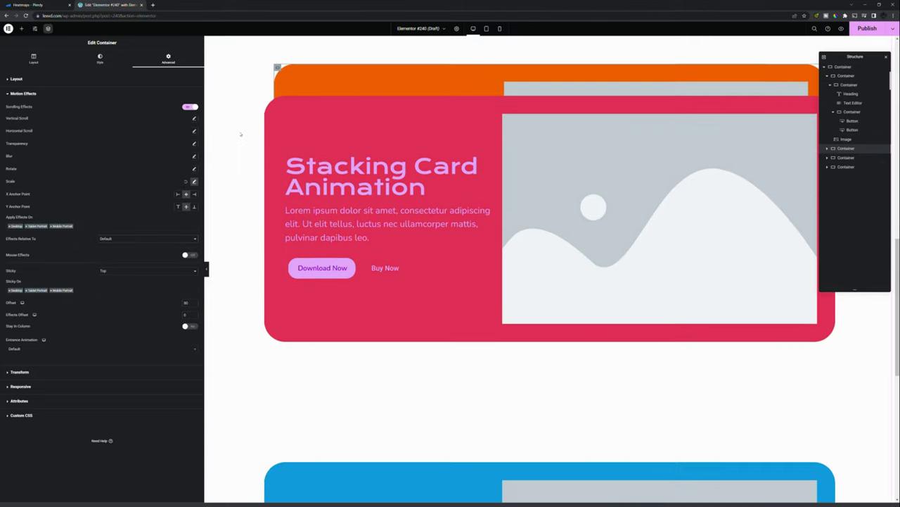
pyautogui.scroll(-1, 241, 134)
pyautogui.scroll(2, 241, 134)
pyautogui.scroll(-1, 241, 134)
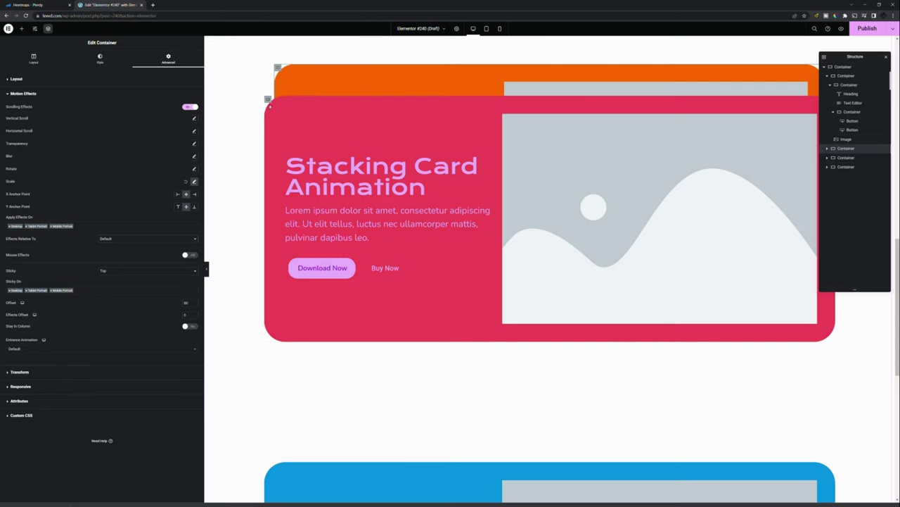
pyautogui.click(268, 100)
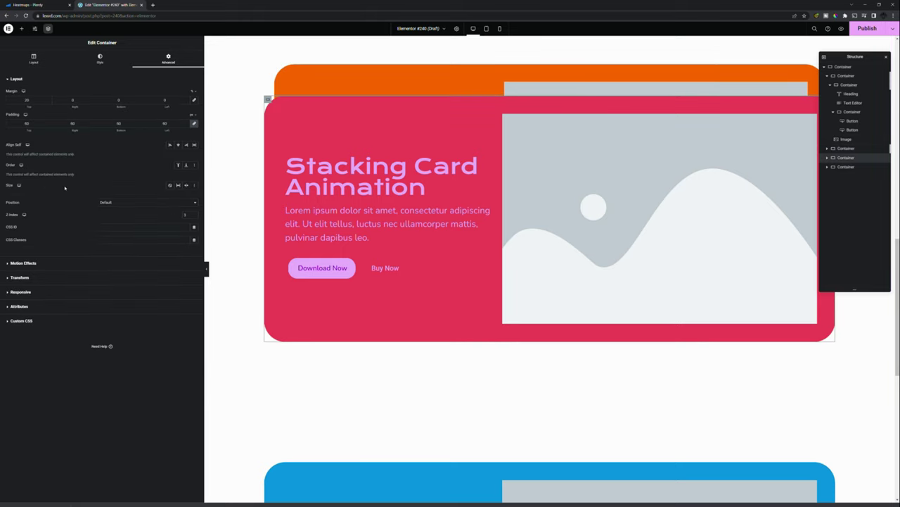
pyautogui.click(44, 264)
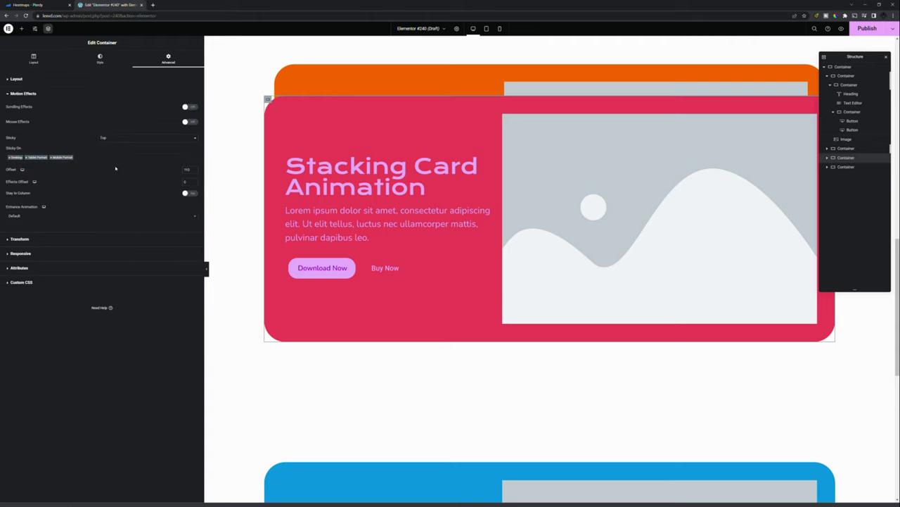
pyautogui.click(189, 107)
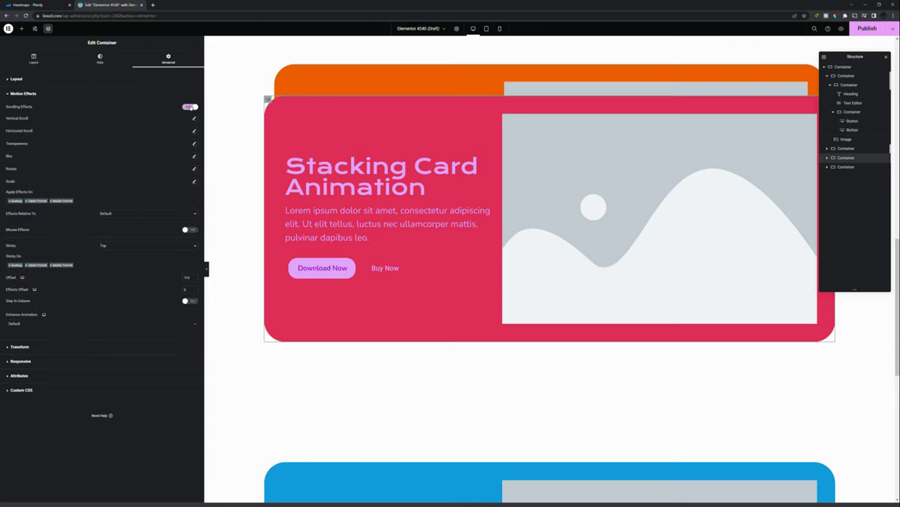
pyautogui.click(194, 181)
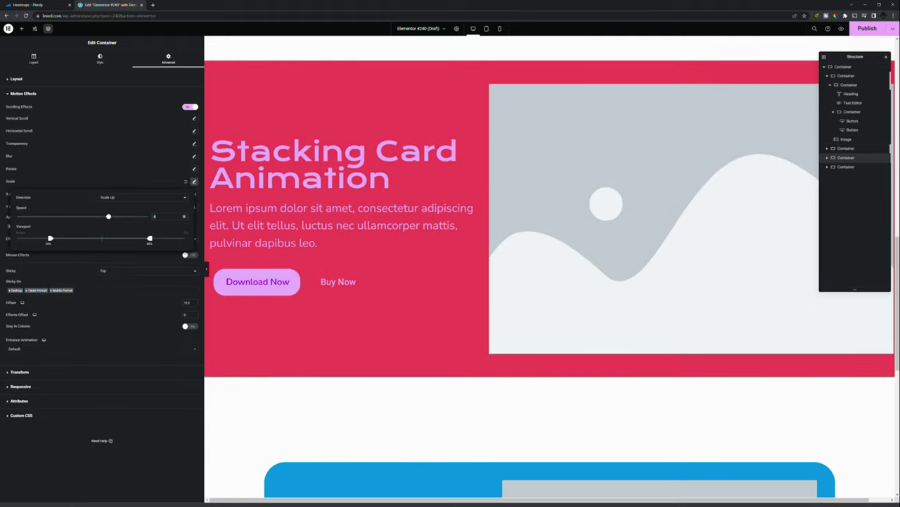
pyautogui.write('-1')
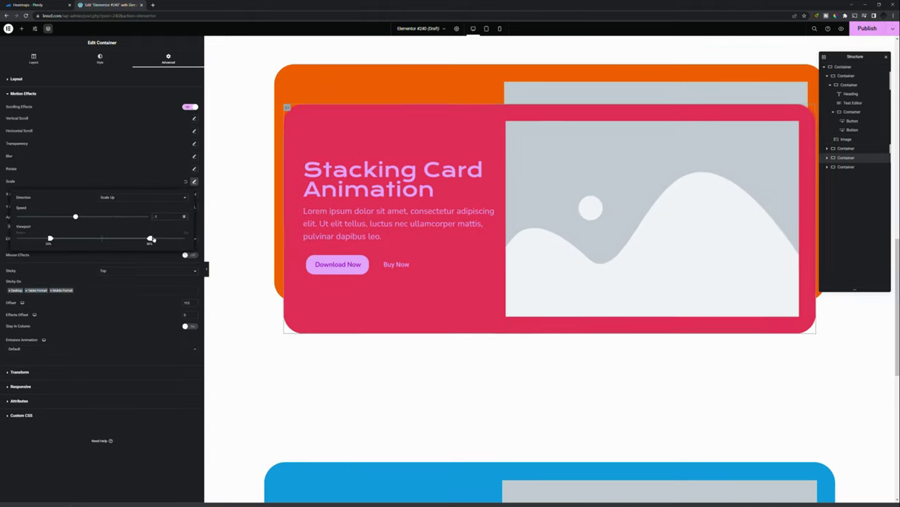
pyautogui.moveTo(152, 242); pyautogui.dragTo(184, 240)
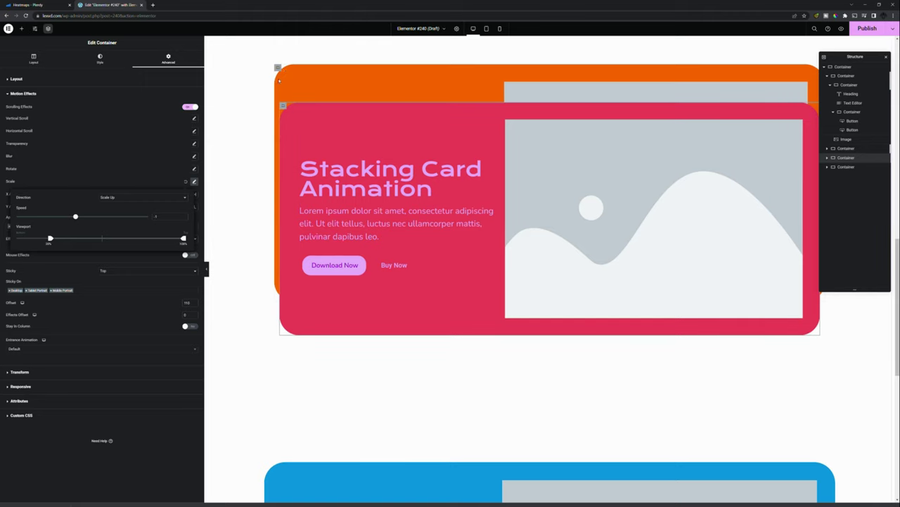
# Check the speed and viewport limits of the orange card's Scale effect.
pyautogui.click(279, 67)
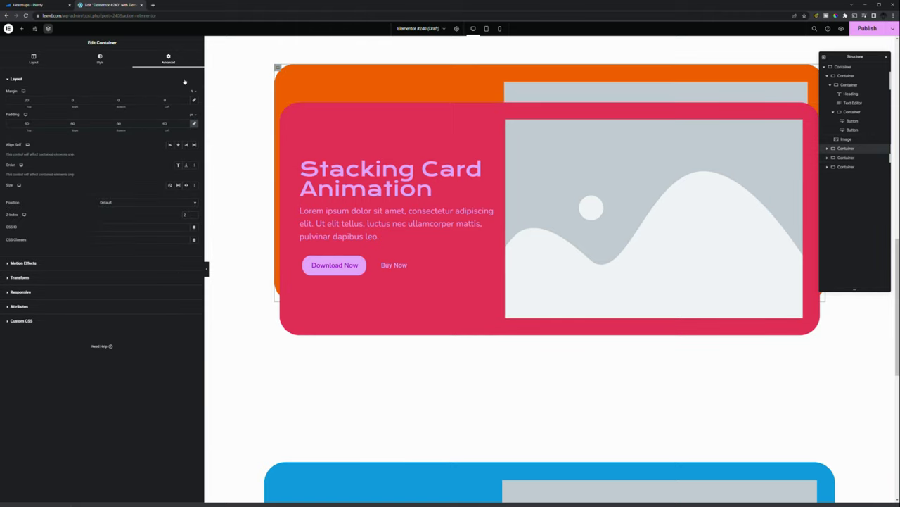
pyautogui.click(40, 263)
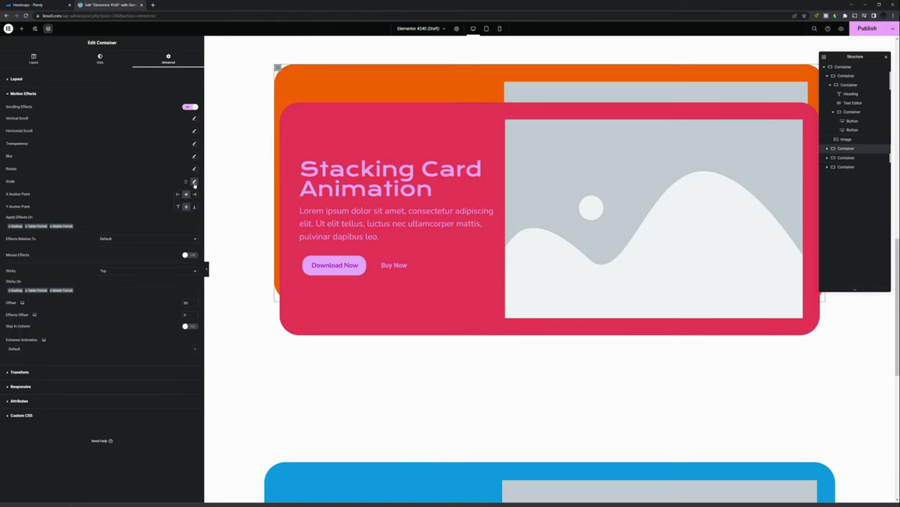
pyautogui.click(194, 182)
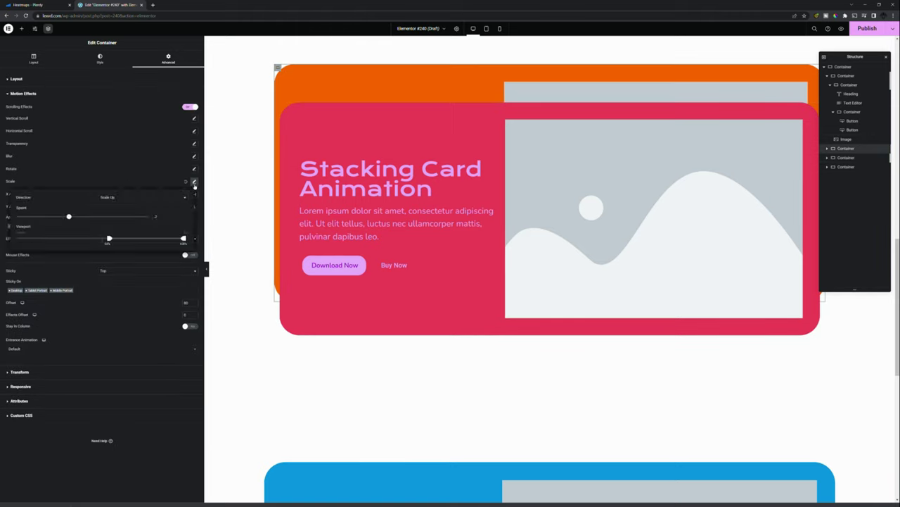
# Raise the lower viewport limit of the red card's Scale effect to about 87% and test it against the blue card.
pyautogui.click(283, 105)
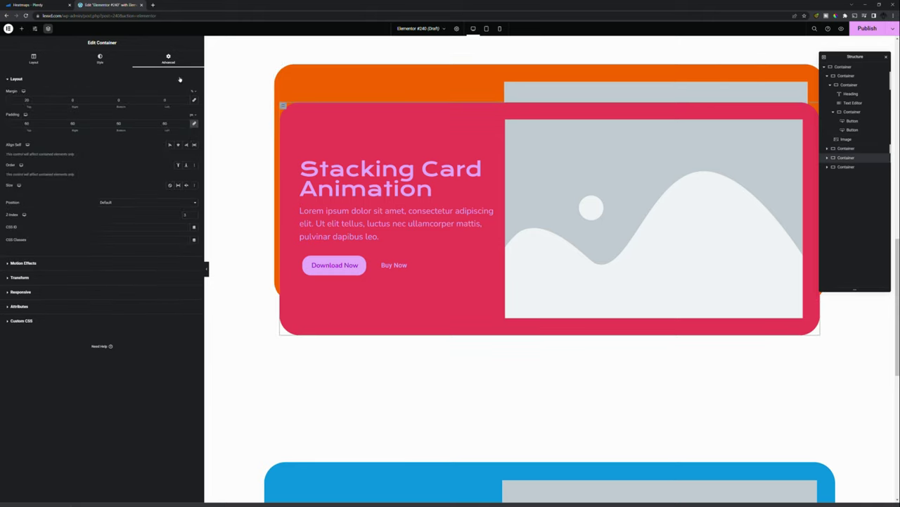
pyautogui.click(24, 263)
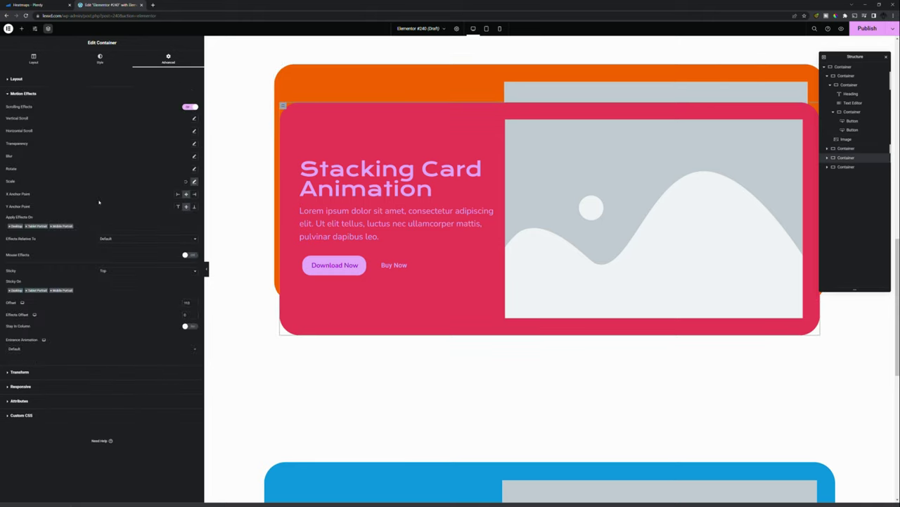
pyautogui.click(194, 181)
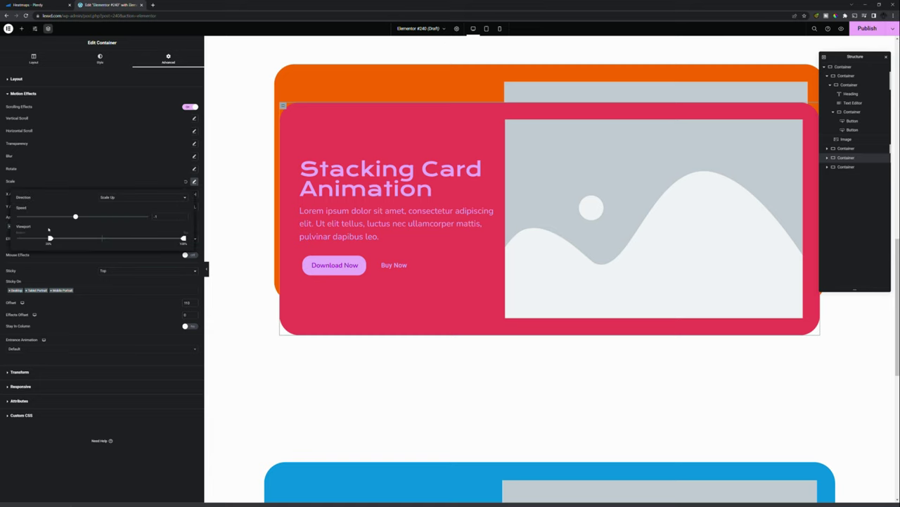
pyautogui.scroll(-3, 263, 349)
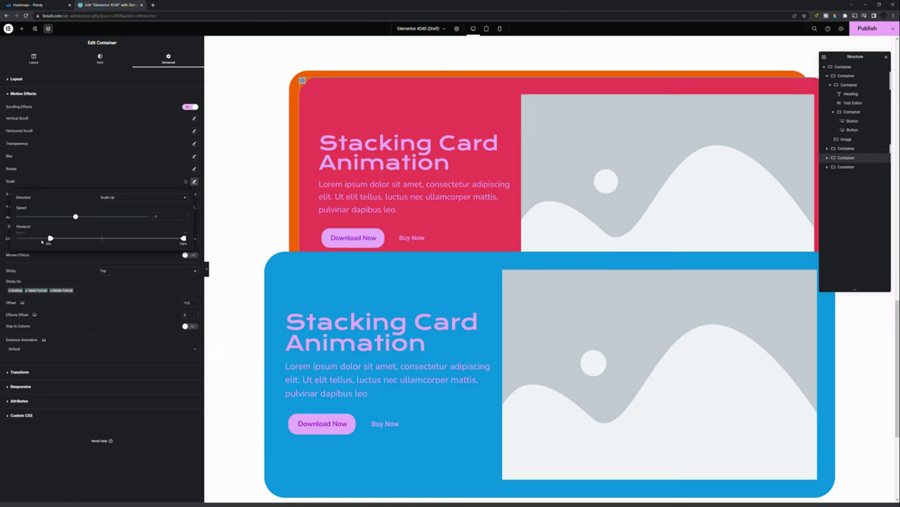
pyautogui.moveTo(51, 240); pyautogui.dragTo(167, 242)
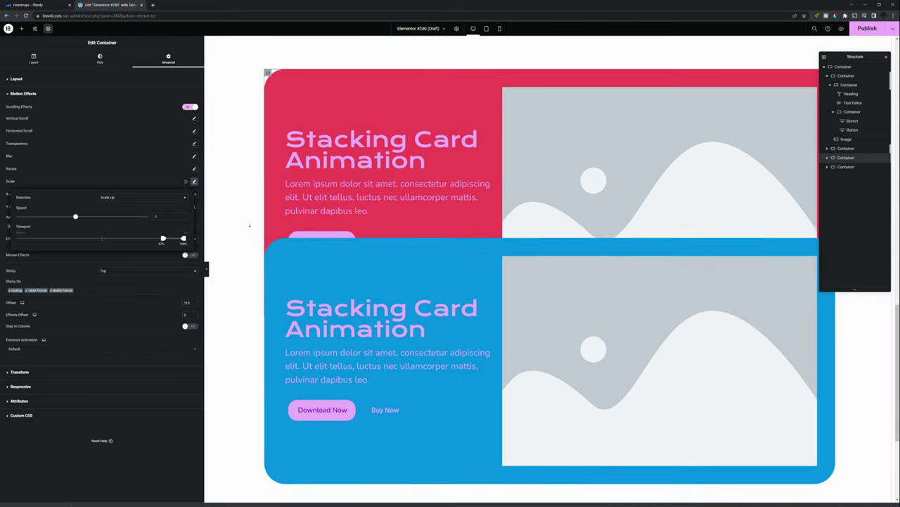
pyautogui.scroll(-1, 246, 218)
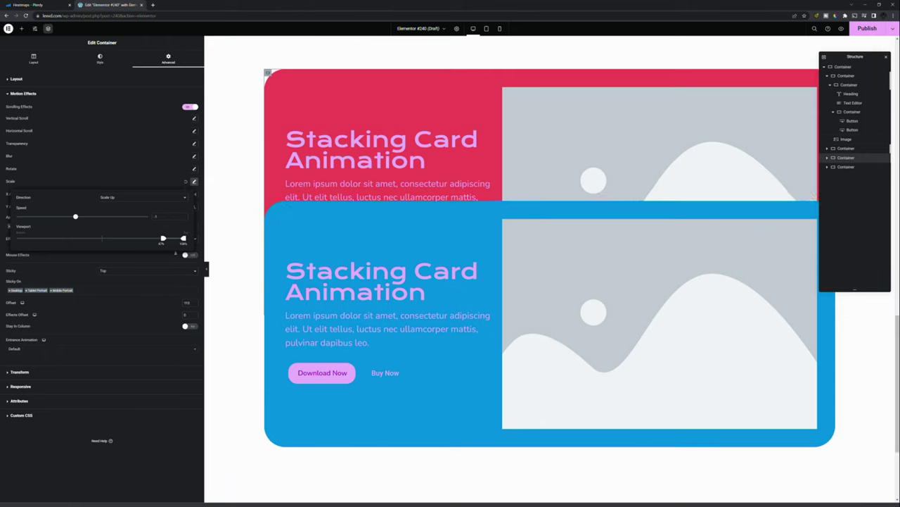
pyautogui.scroll(3, 241, 210)
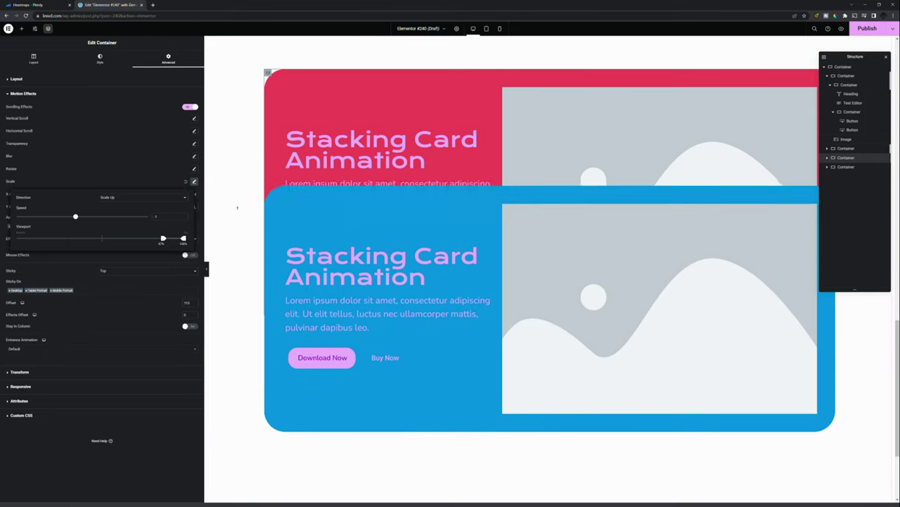
pyautogui.scroll(-1, 242, 204)
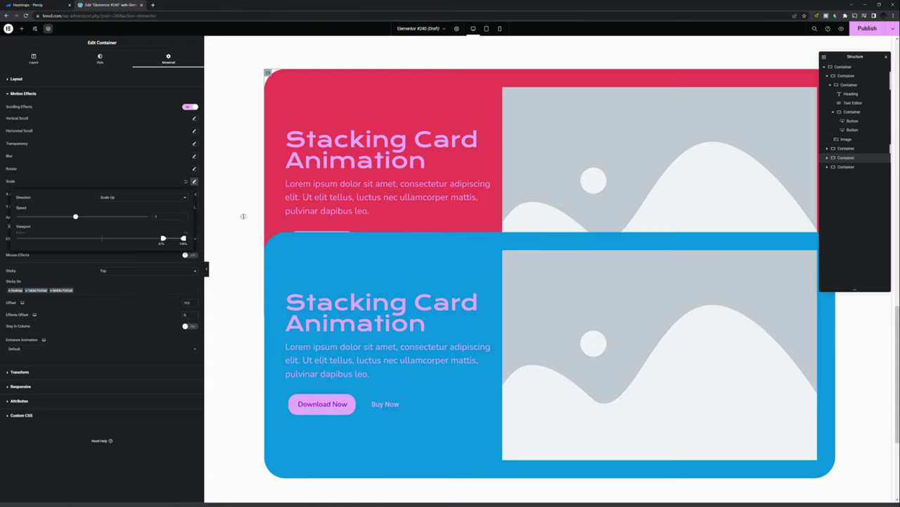
pyautogui.scroll(-2, 241, 211)
pyautogui.scroll(2, 232, 204)
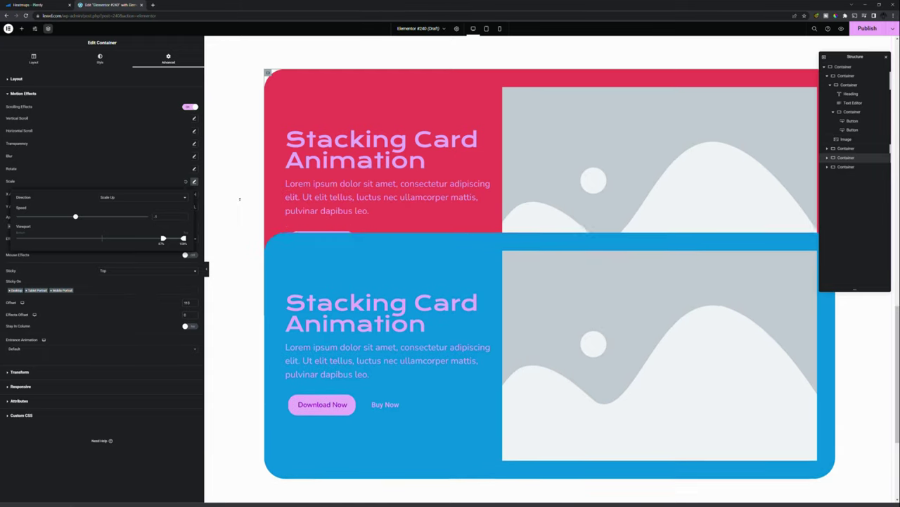
pyautogui.scroll(-1, 240, 215)
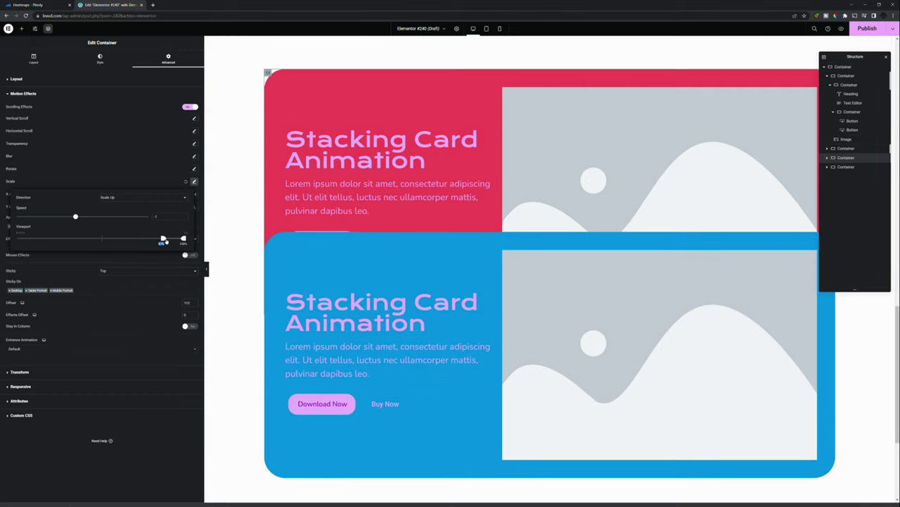
# Lower the red card's lower Scale viewport limit to about 76%, test the scaling, and turn on Stay In Column.
pyautogui.moveTo(166, 242); pyautogui.dragTo(162, 241)
pyautogui.moveTo(161, 240); pyautogui.dragTo(144, 239)
pyautogui.scroll(-2, 247, 193)
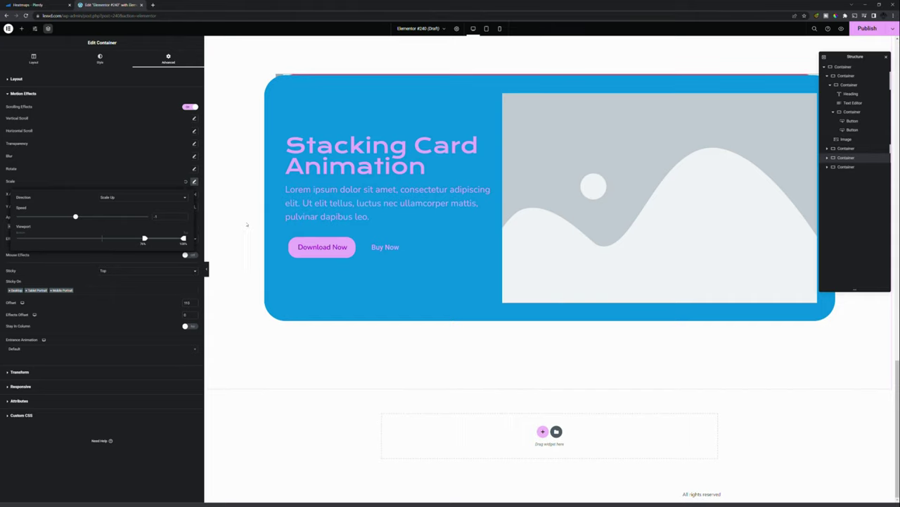
pyautogui.click(56, 284)
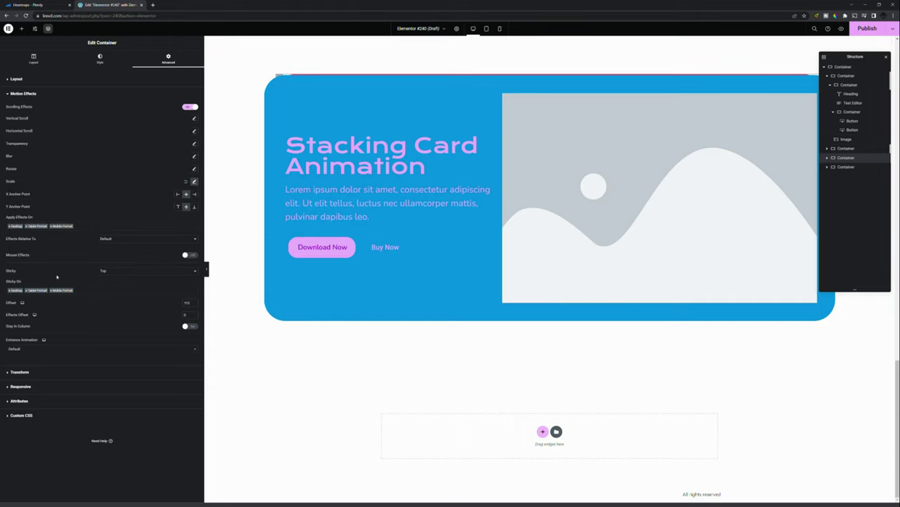
pyautogui.click(190, 333)
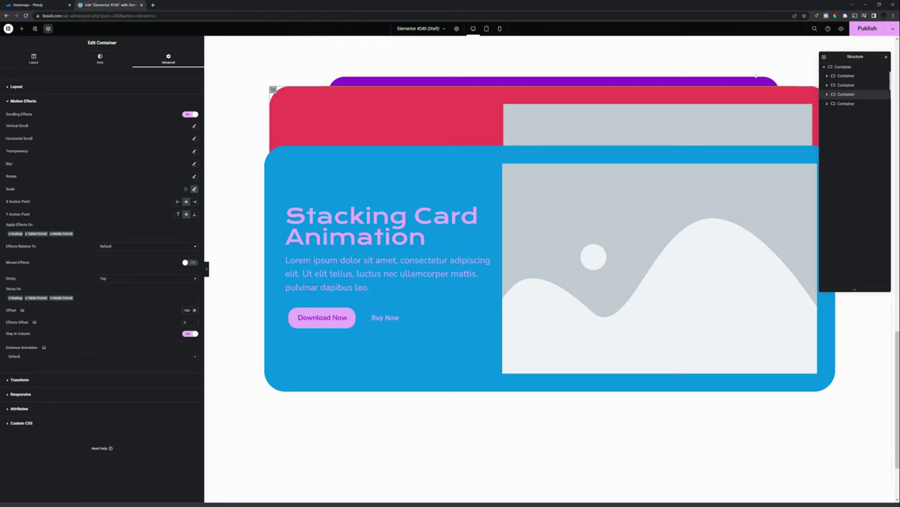
# Set the Y anchor point of the purple card's scrolling effects to Top.
pyautogui.click(844, 75)
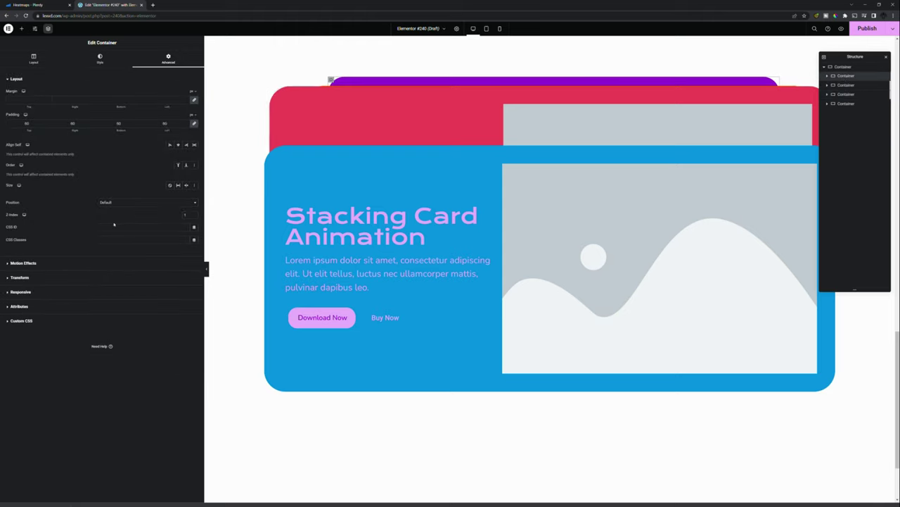
pyautogui.click(52, 262)
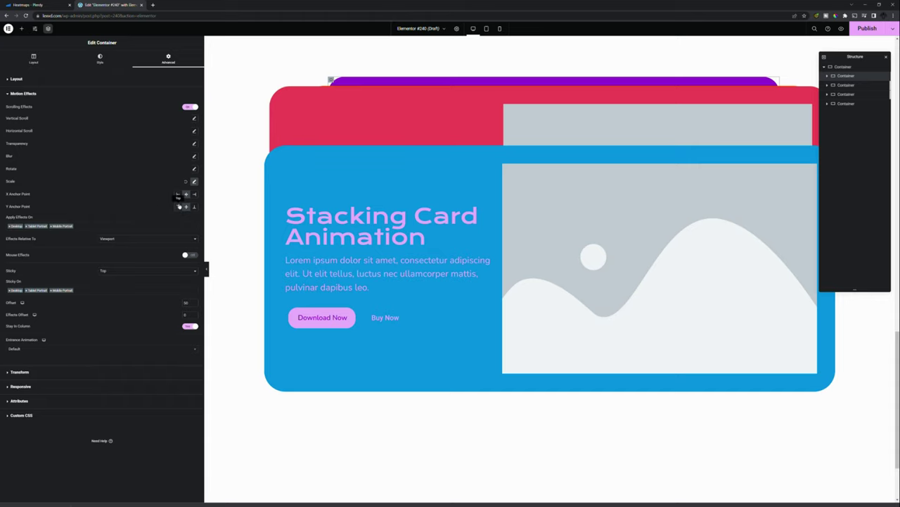
pyautogui.click(178, 206)
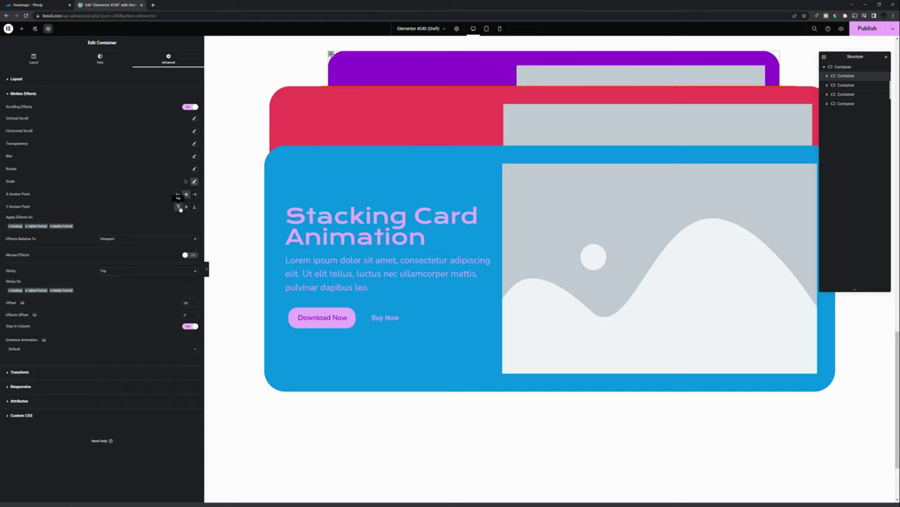
# Set the orange card's Y anchor point to Top and its sticky offset to 70.
pyautogui.click(848, 84)
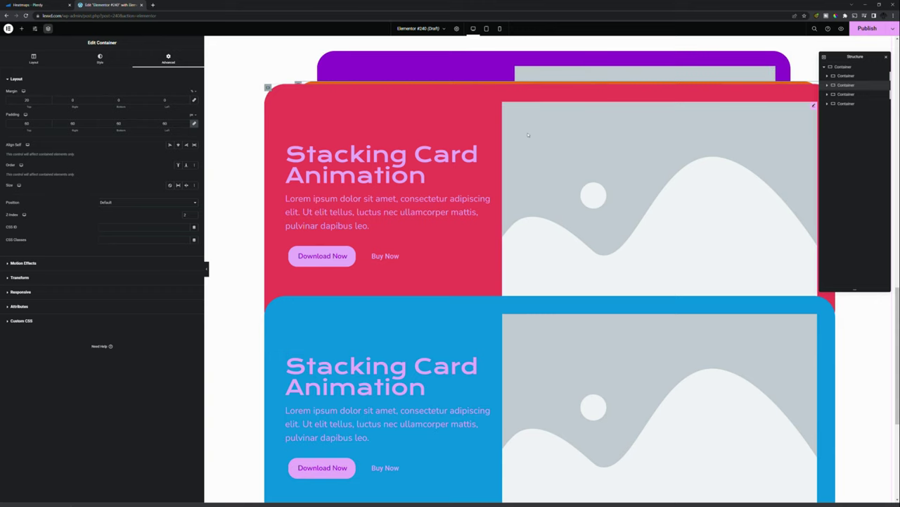
pyautogui.scroll(-2, 529, 135)
pyautogui.scroll(1, 521, 113)
pyautogui.scroll(-2, 509, 87)
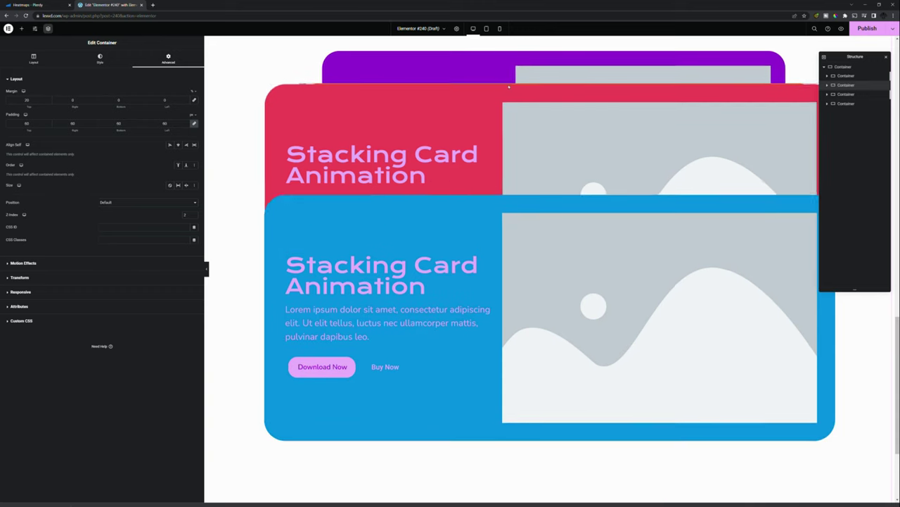
pyautogui.scroll(2, 512, 91)
pyautogui.scroll(-1, 524, 107)
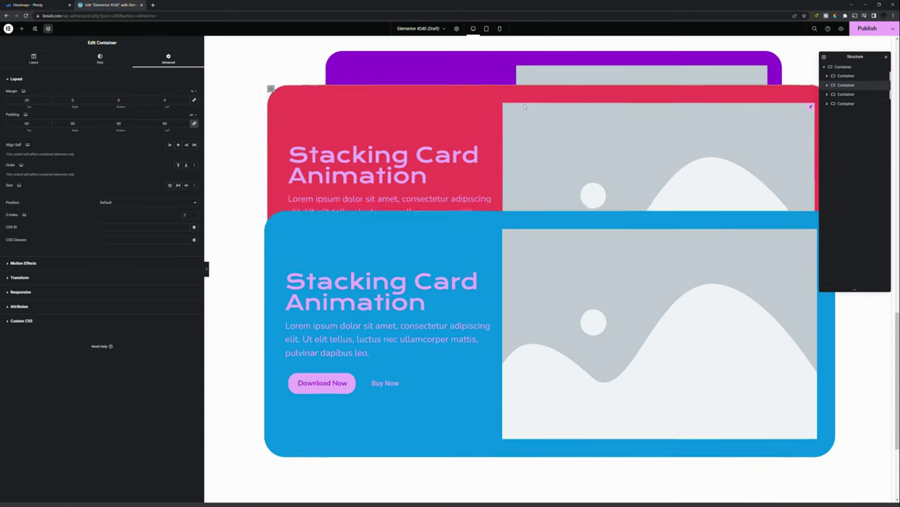
pyautogui.scroll(2, 525, 107)
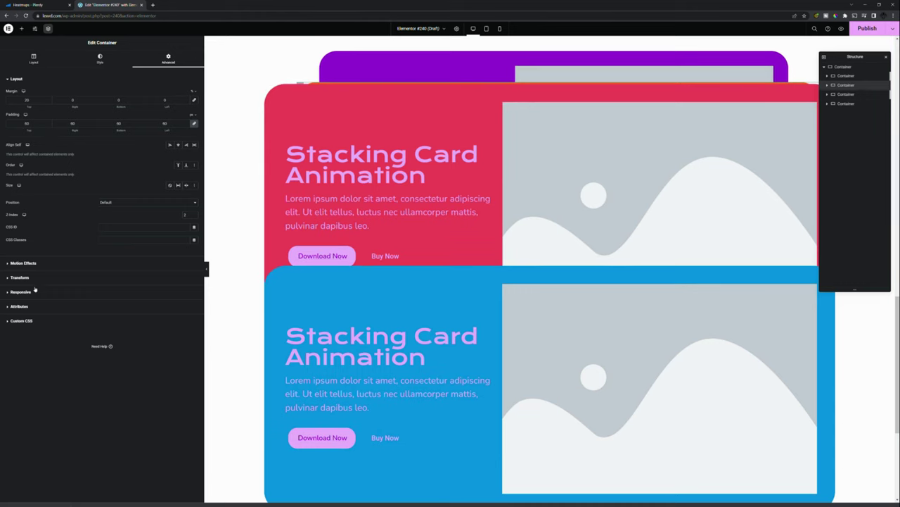
pyautogui.click(23, 262)
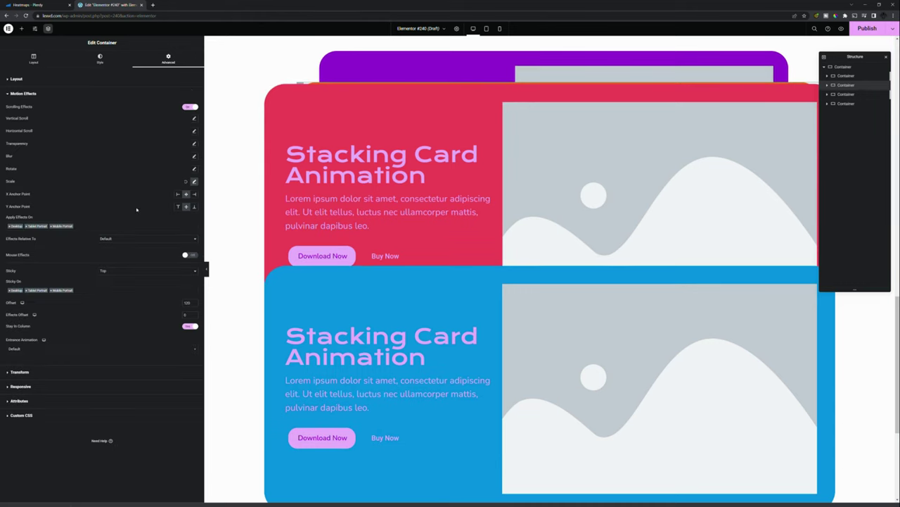
pyautogui.click(178, 206)
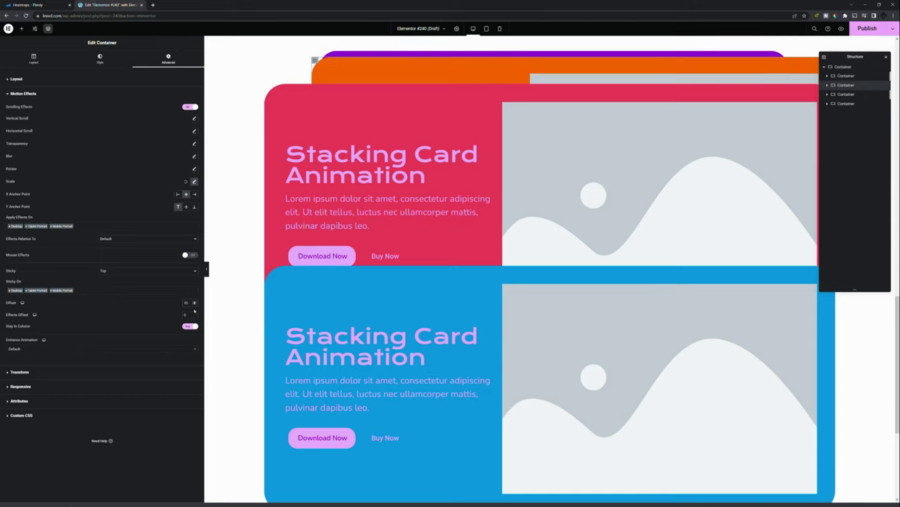
# Set the red card's sticky offset to 90 and test how it stacks between the orange and blue cards.
pyautogui.click(847, 93)
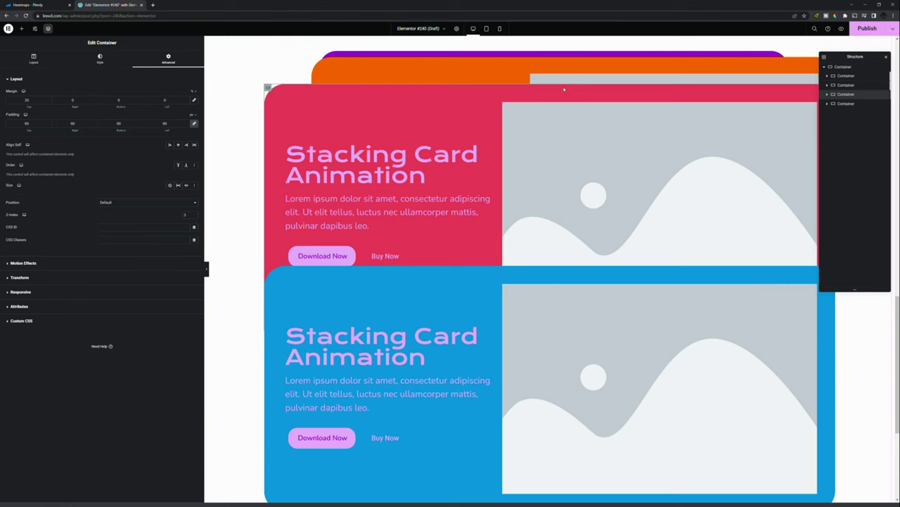
pyautogui.scroll(5, 563, 90)
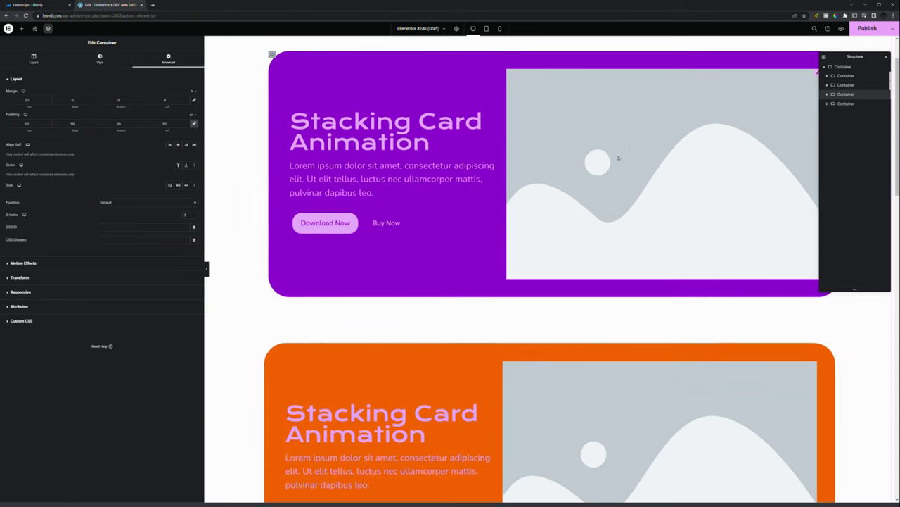
pyautogui.scroll(-5, 621, 161)
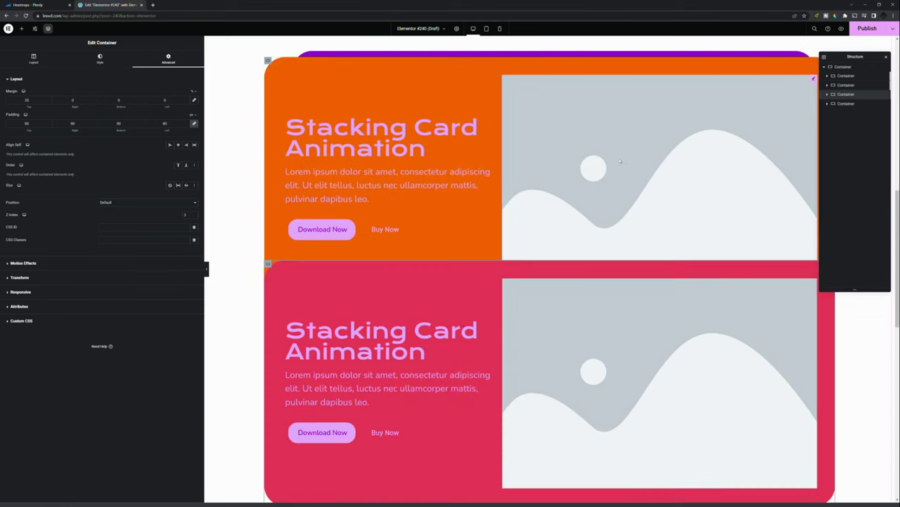
pyautogui.scroll(-3, 620, 161)
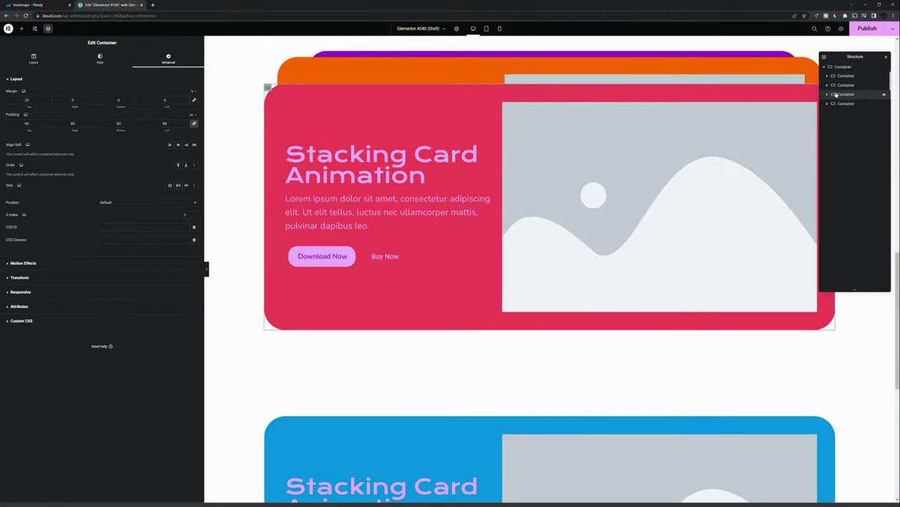
pyautogui.click(28, 263)
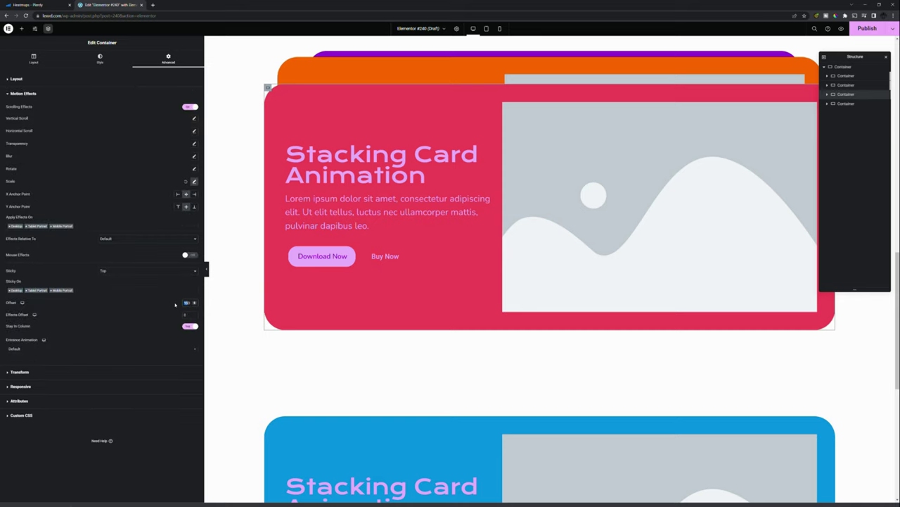
pyautogui.write('100')
pyautogui.scroll(-4, 528, 243)
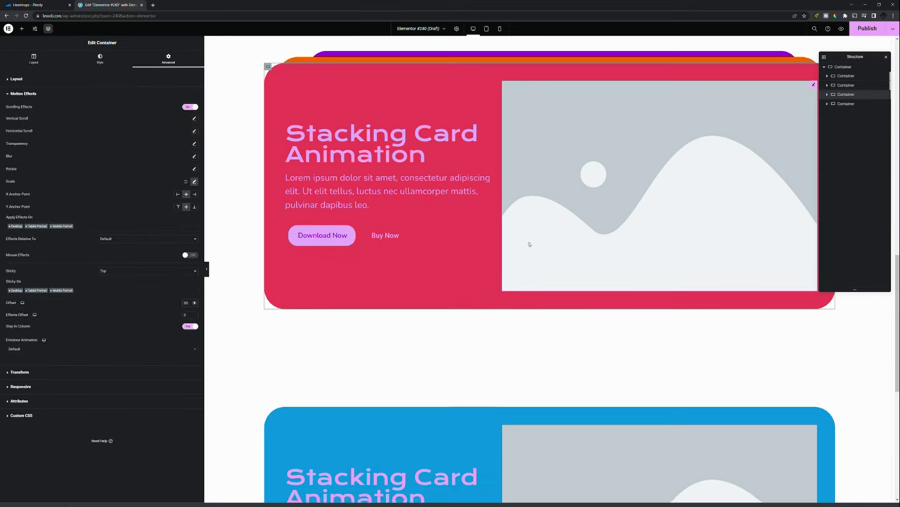
pyautogui.scroll(-1, 762, 53)
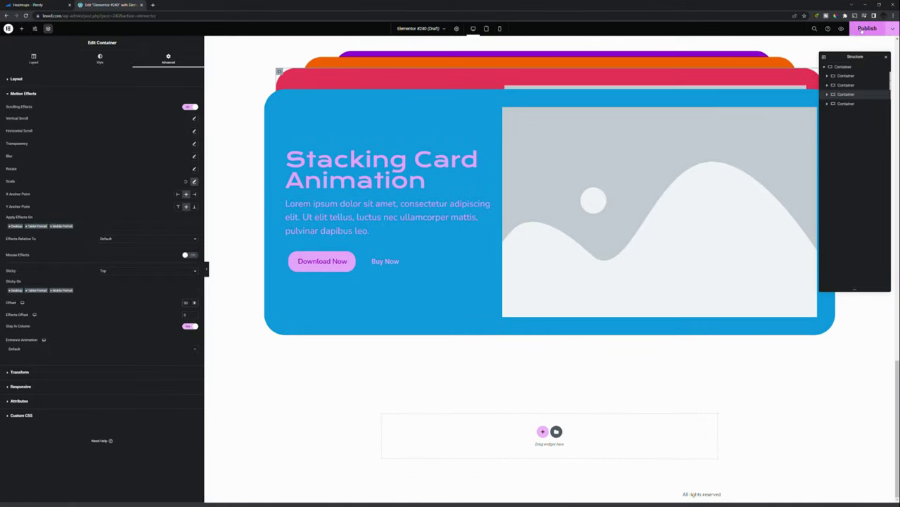
# Set the blue card's sticky offset to 110 and test how it covers the red card.
pyautogui.click(845, 103)
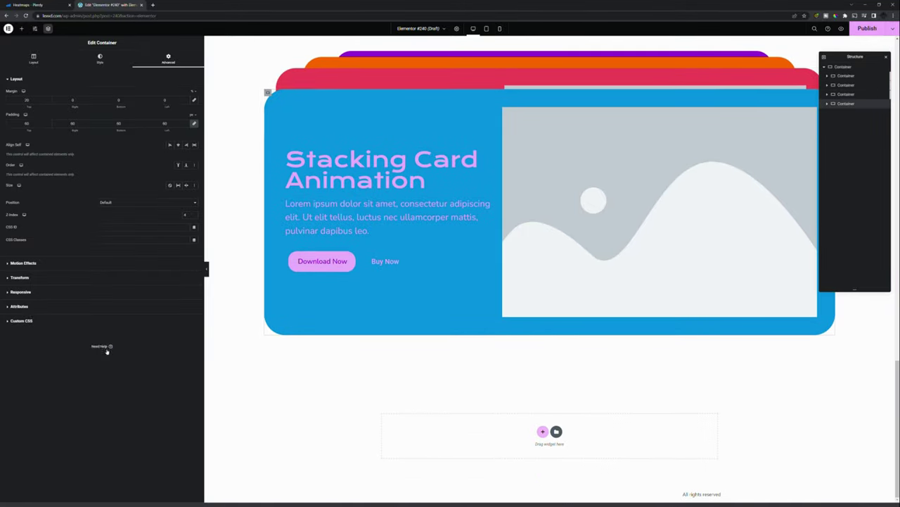
pyautogui.click(62, 278)
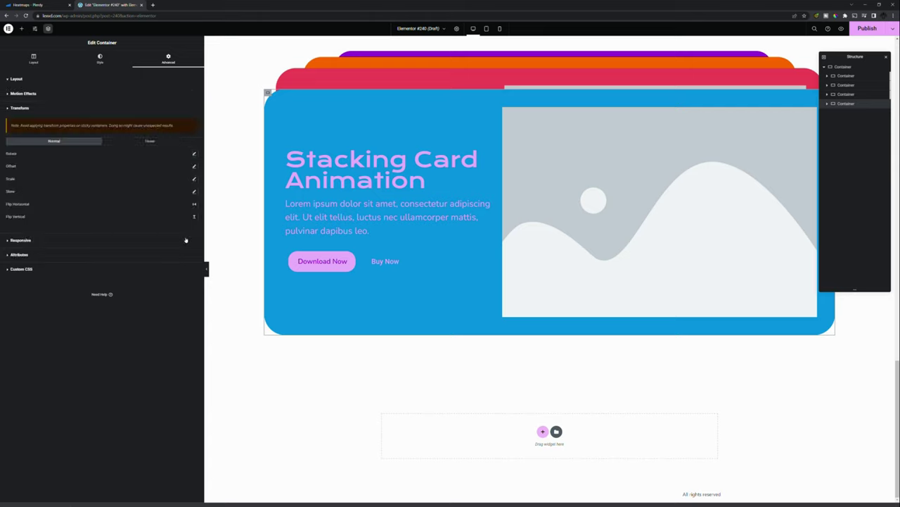
pyautogui.click(127, 96)
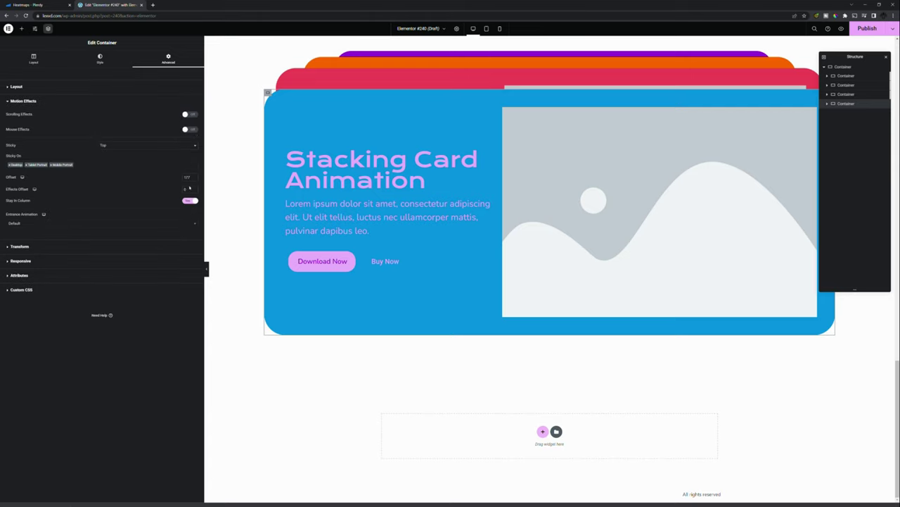
pyautogui.doubleClick(173, 180)
pyautogui.write('110')
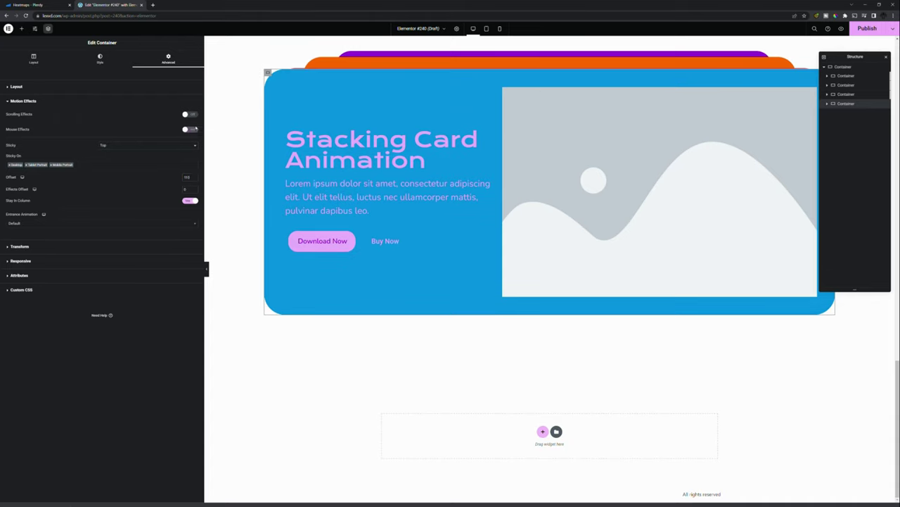
pyautogui.scroll(1, 397, 198)
pyautogui.scroll(-1, 396, 198)
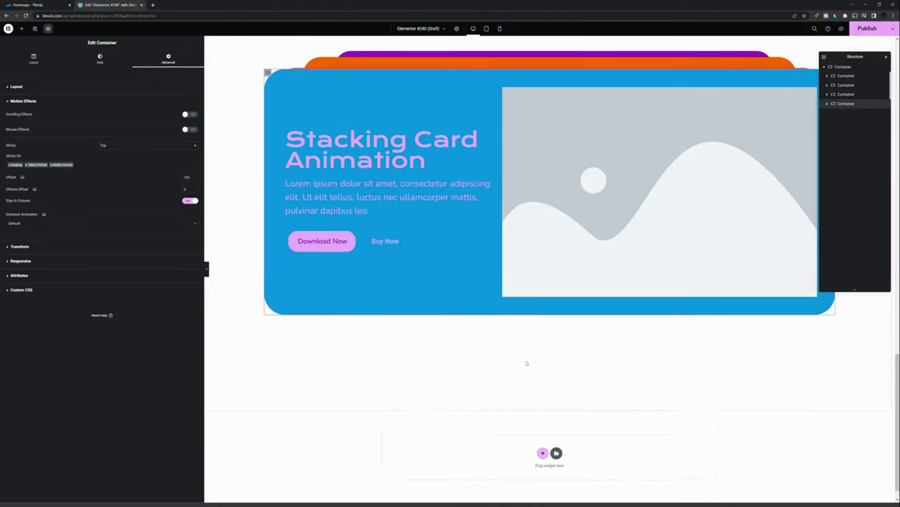
pyautogui.scroll(3, 527, 364)
pyautogui.scroll(-2, 527, 364)
pyautogui.scroll(-1, 527, 364)
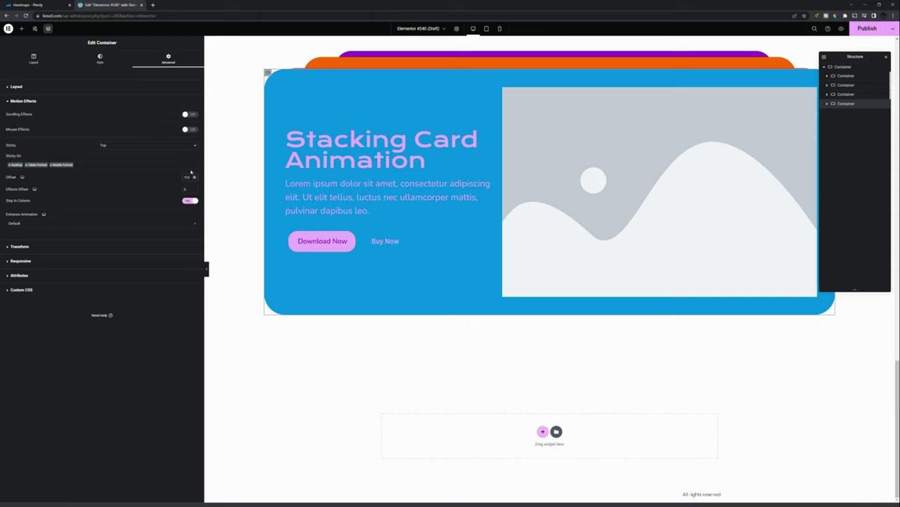
# Raise the blue card's sticky offset to 140 and test the full stacking animation across all four cards.
pyautogui.scroll(1, 191, 171)
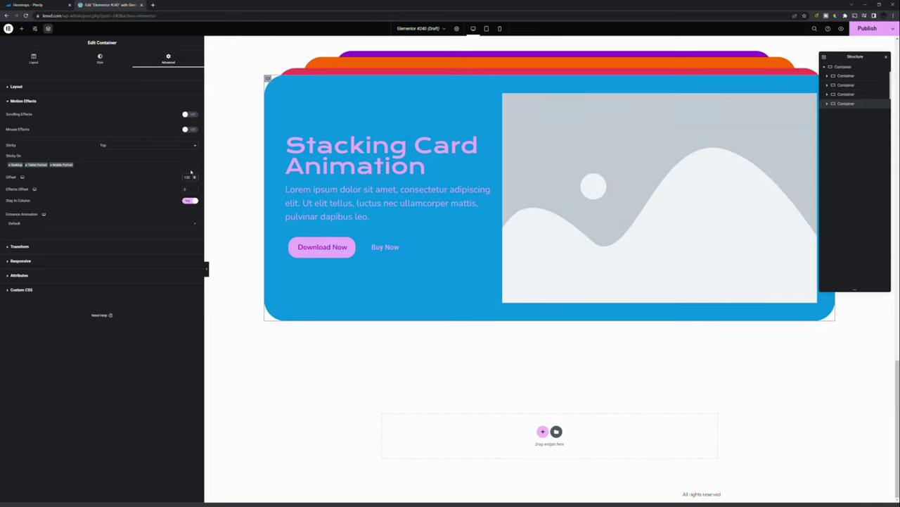
pyautogui.scroll(1, 191, 171)
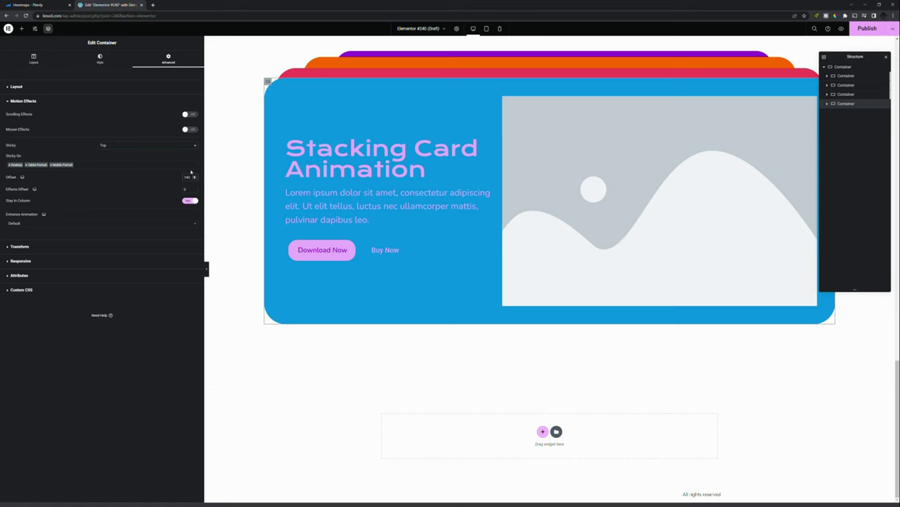
pyautogui.scroll(10, 450, 139)
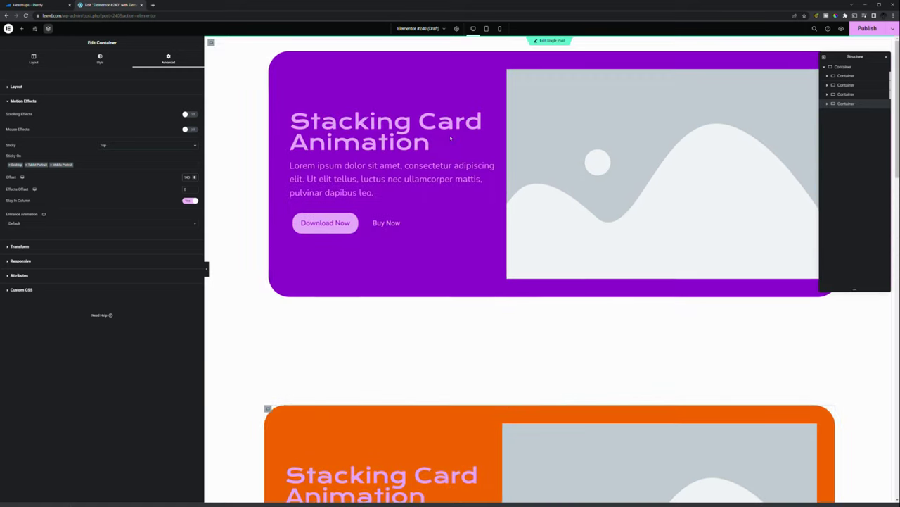
pyautogui.scroll(-10, 451, 138)
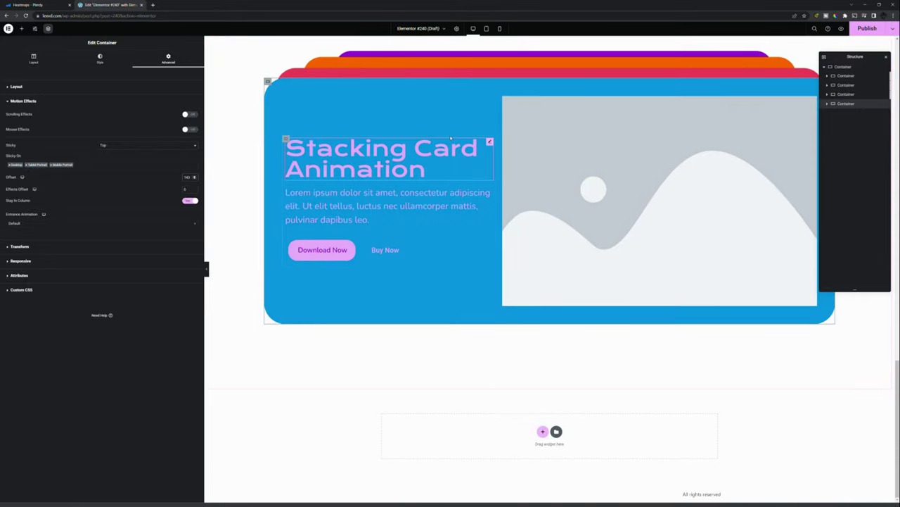
pyautogui.scroll(10, 451, 138)
pyautogui.scroll(-3, 451, 139)
pyautogui.scroll(-5, 450, 139)
pyautogui.scroll(10, 451, 139)
pyautogui.scroll(-5, 461, 122)
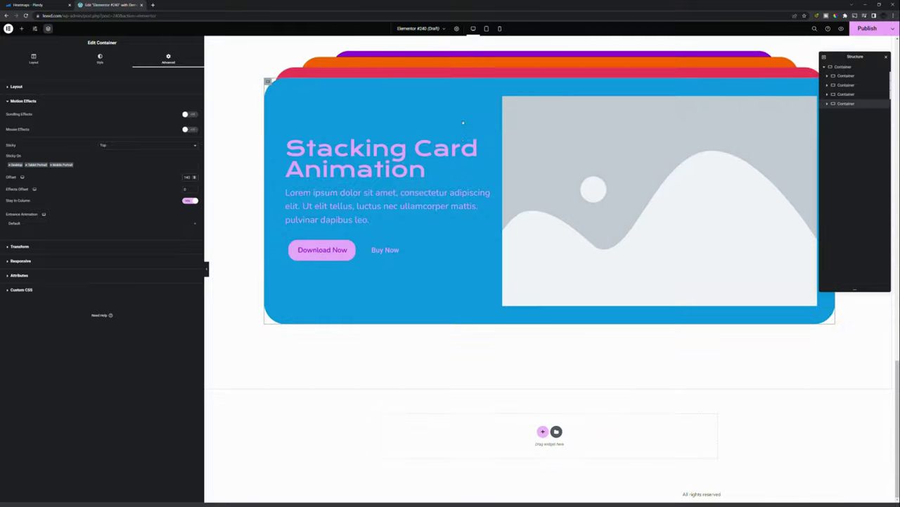